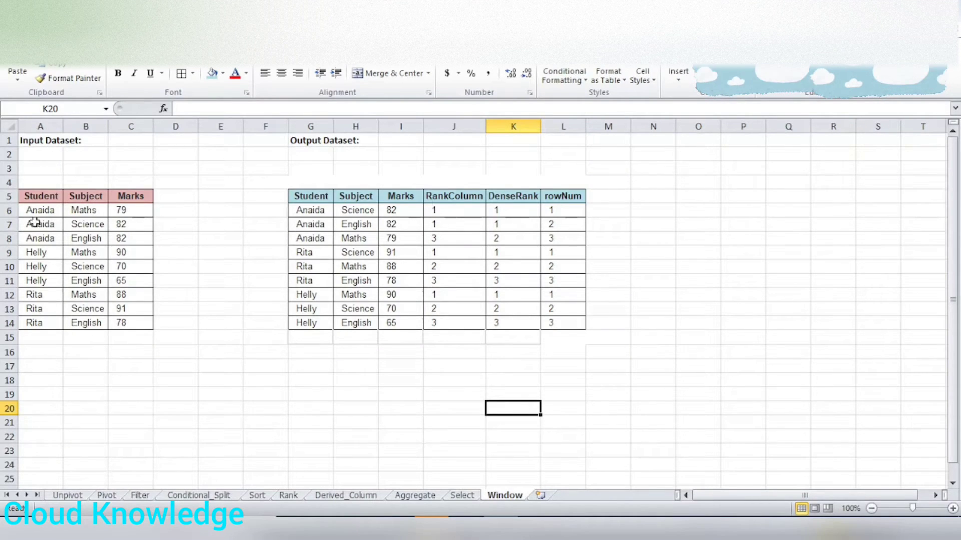
Examine the input dataset and compare the first student's marks with the matching RankColumn values in the output dataset.
drag(40, 196, 132, 318)
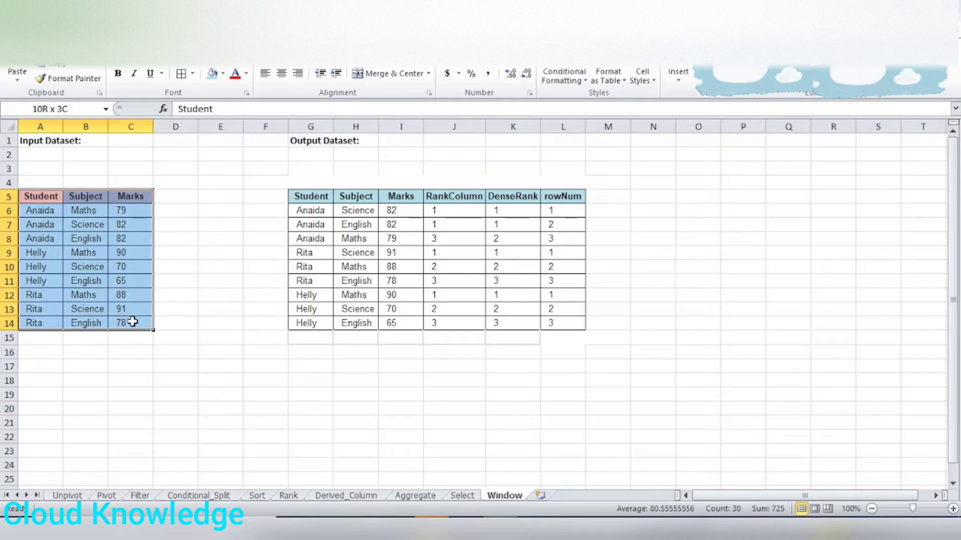
click(129, 365)
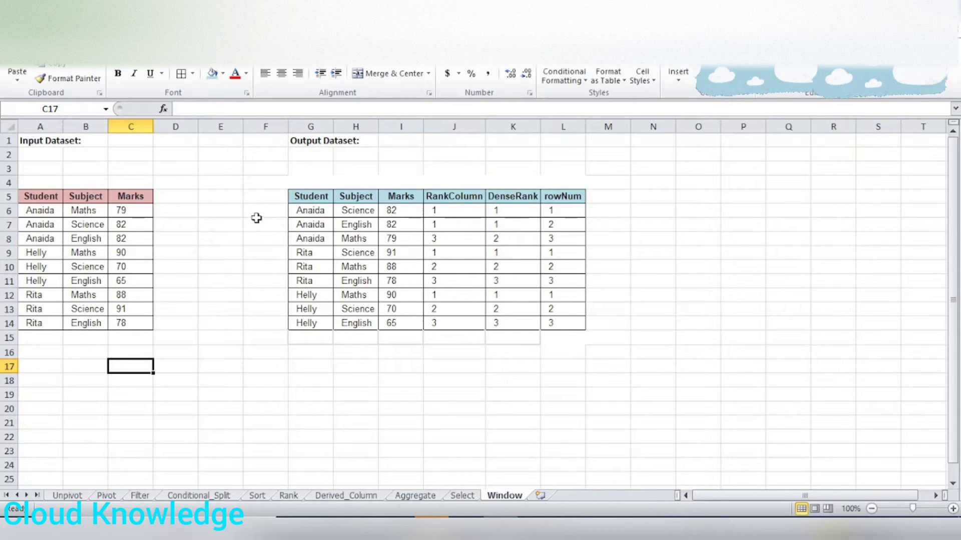
click(446, 195)
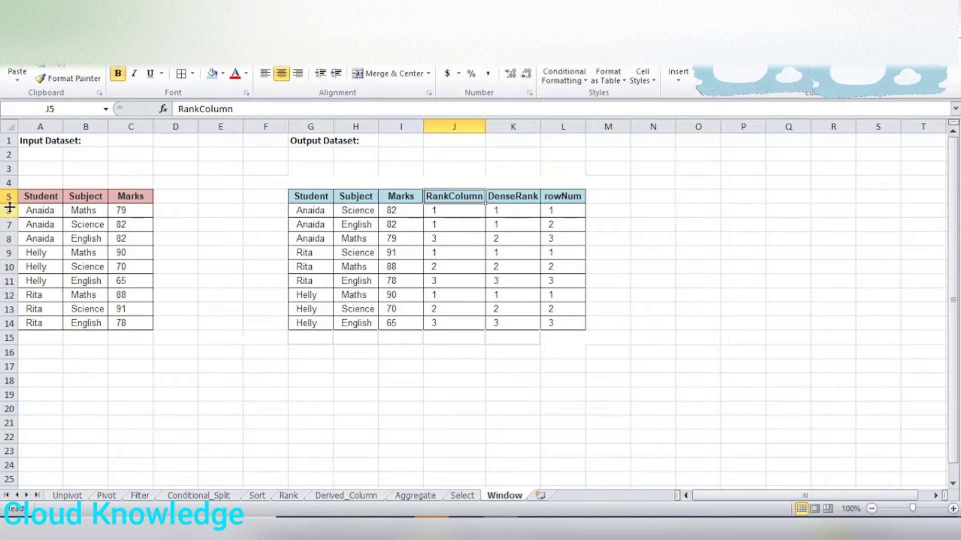
drag(31, 214, 133, 243)
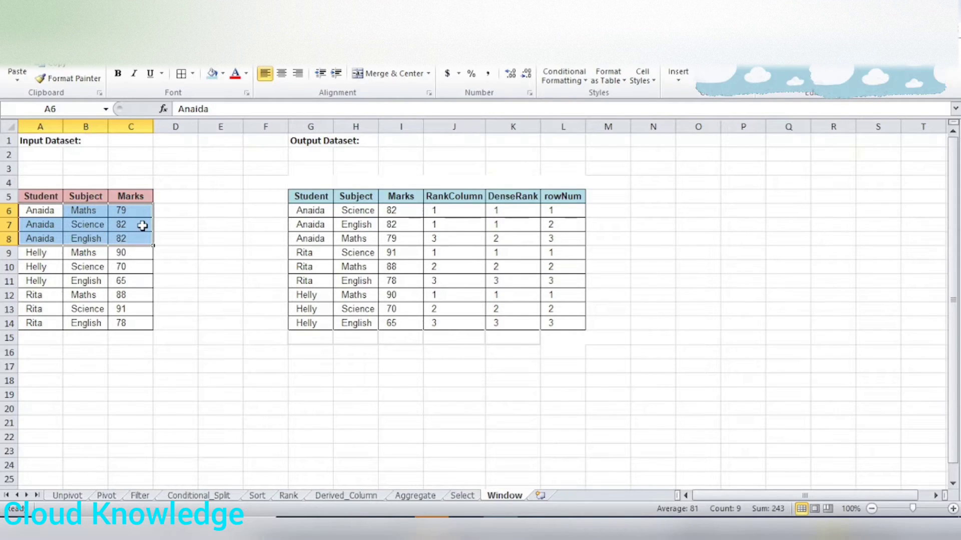
click(142, 226)
click(137, 237)
click(137, 224)
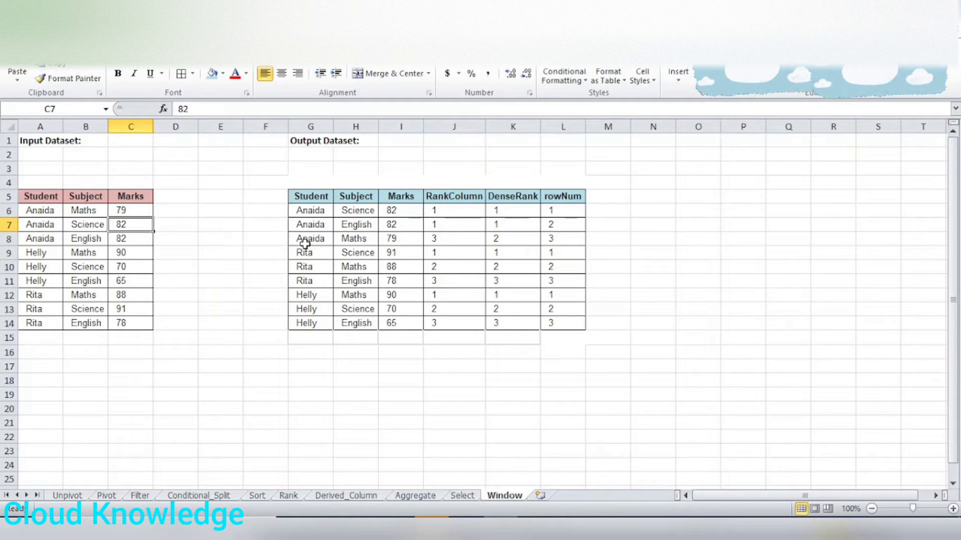
click(455, 213)
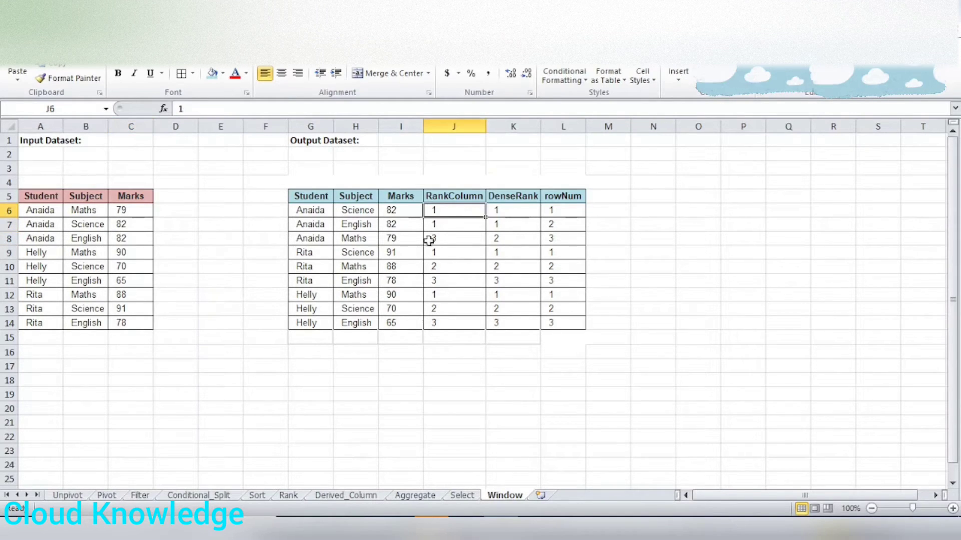
click(437, 228)
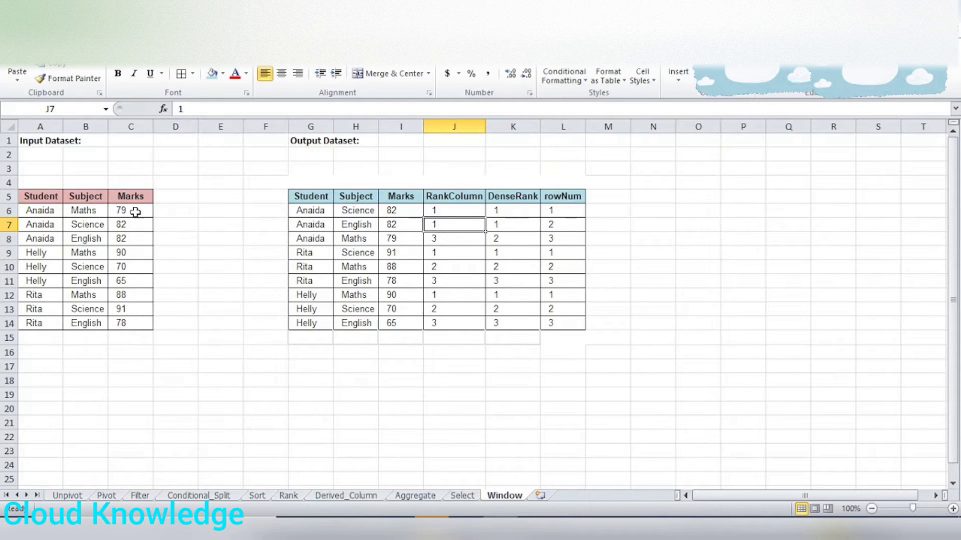
click(80, 210)
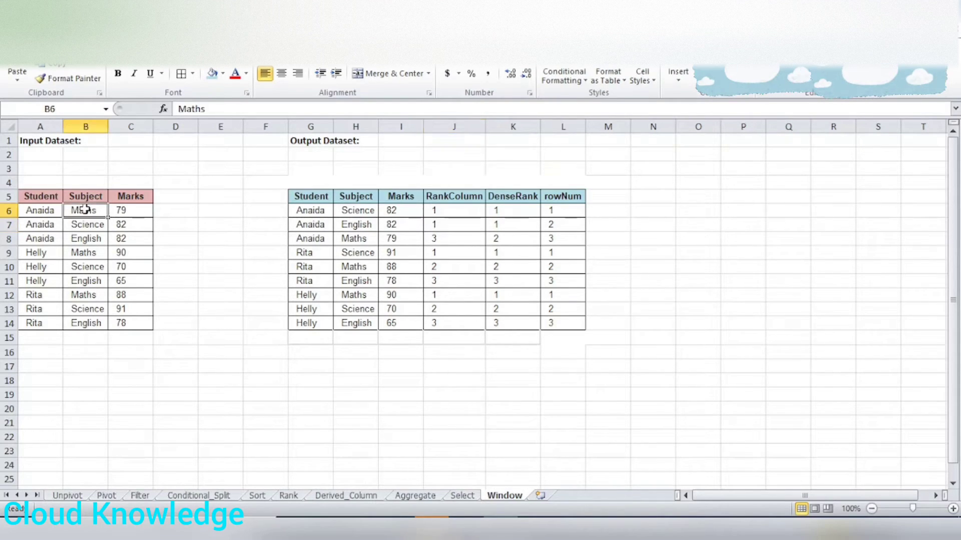
click(130, 210)
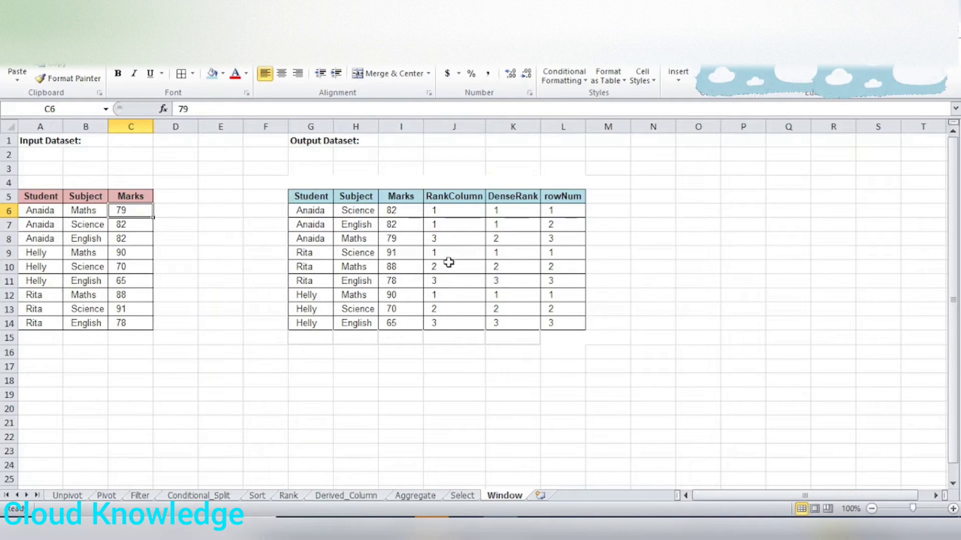
drag(450, 213, 453, 245)
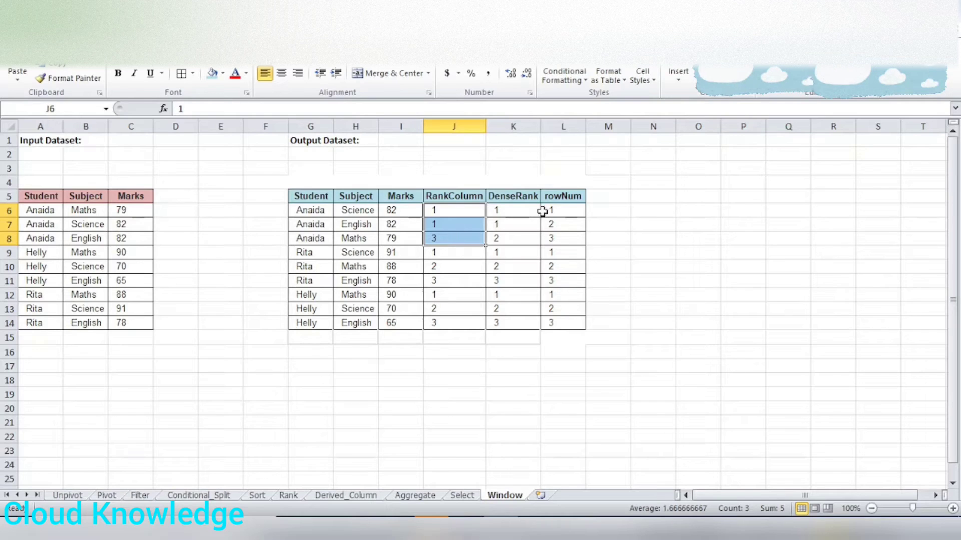
Examine the DenseRank heading and how the input rows and marks group by student, for the first two students.
click(512, 195)
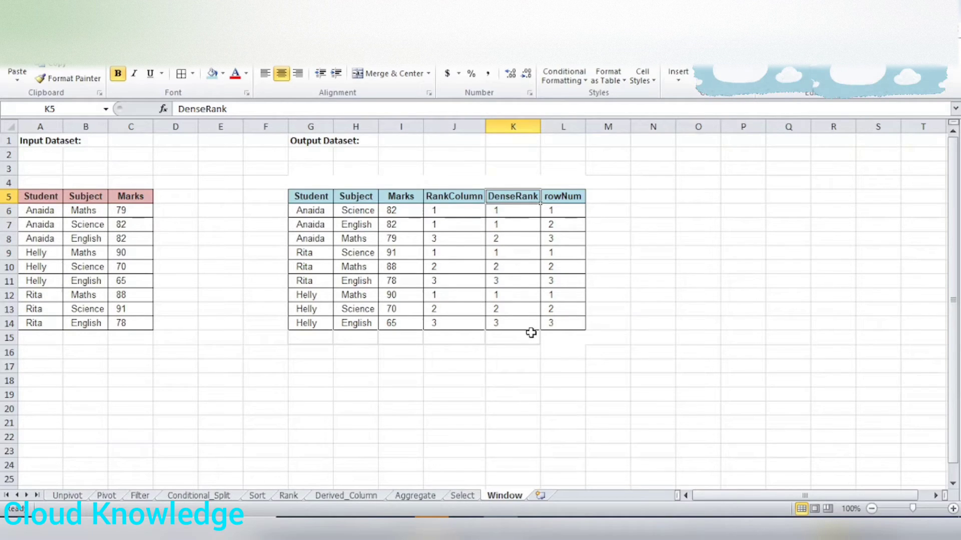
drag(40, 214, 122, 239)
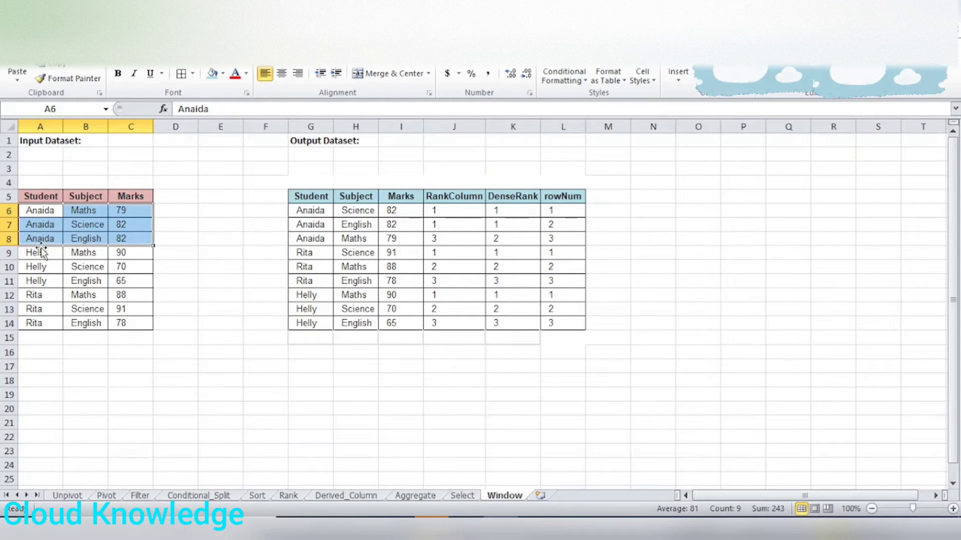
click(41, 215)
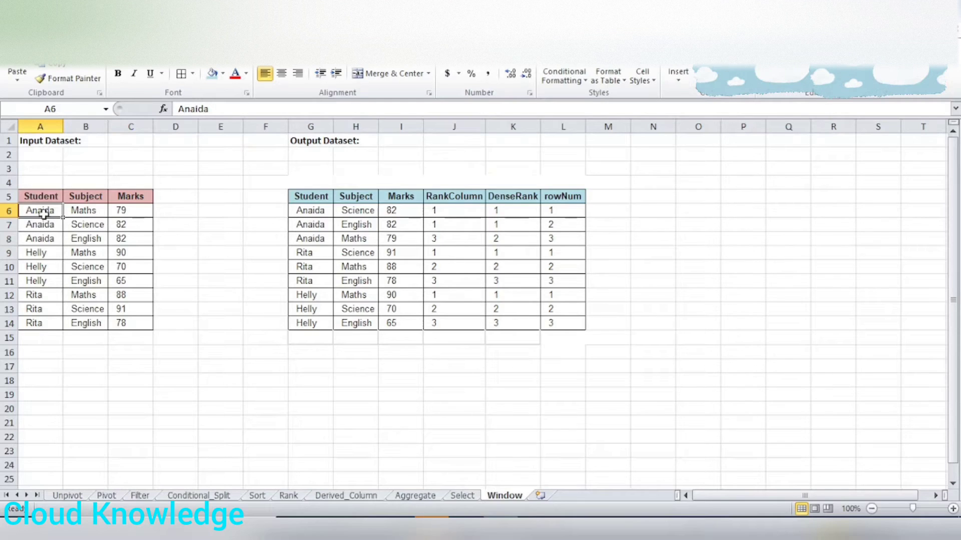
drag(40, 211, 124, 242)
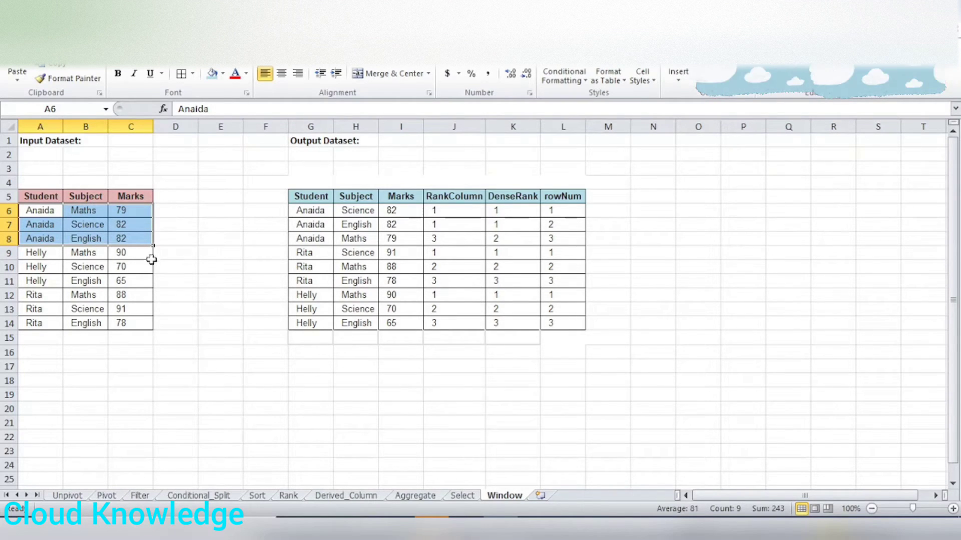
drag(127, 210, 141, 322)
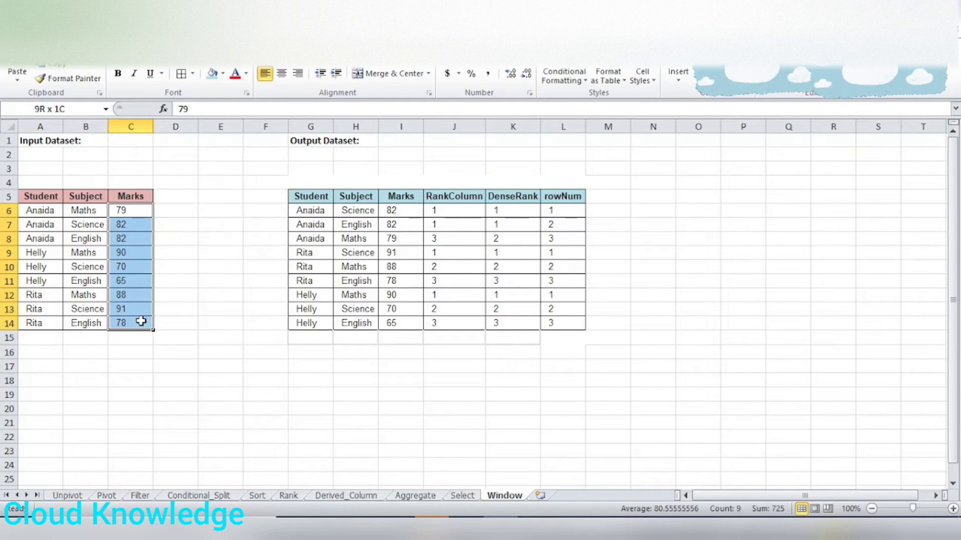
drag(43, 211, 132, 240)
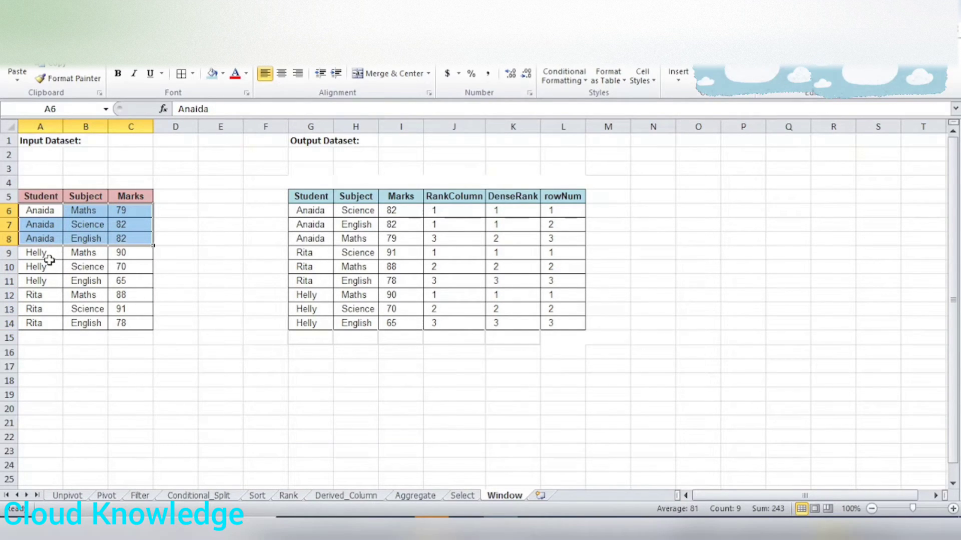
drag(35, 253, 120, 280)
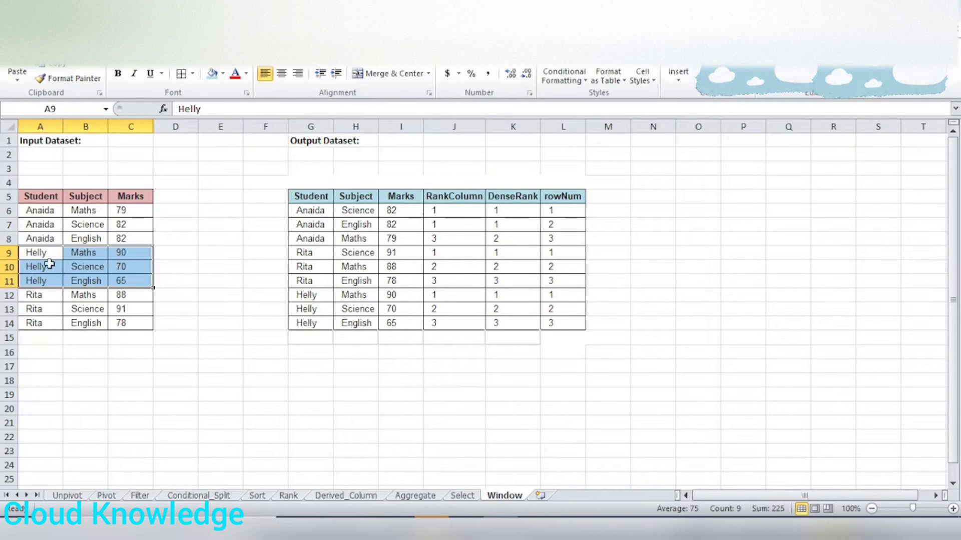
click(144, 254)
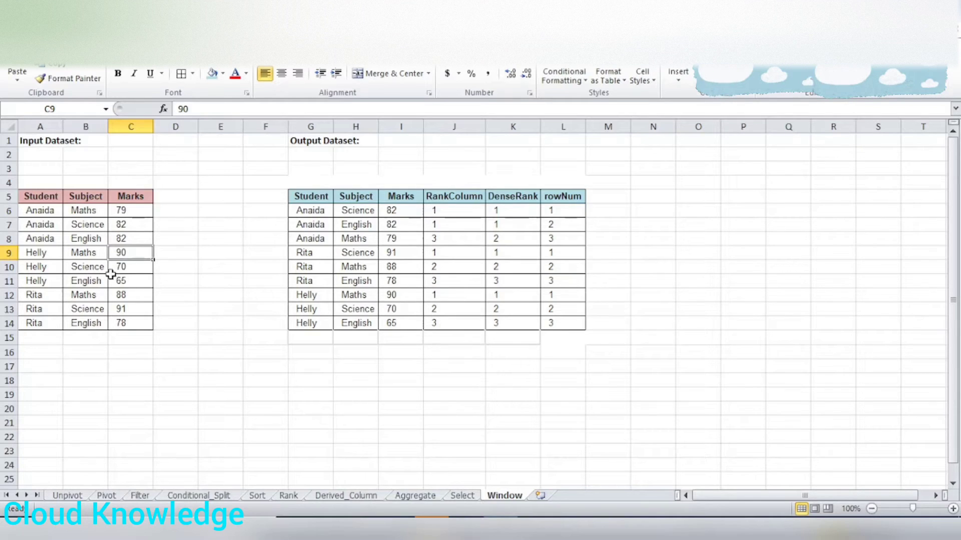
Compare the other two students' marks in the output dataset with their ranks, and review the whole RankColumn.
click(452, 253)
click(452, 269)
click(453, 280)
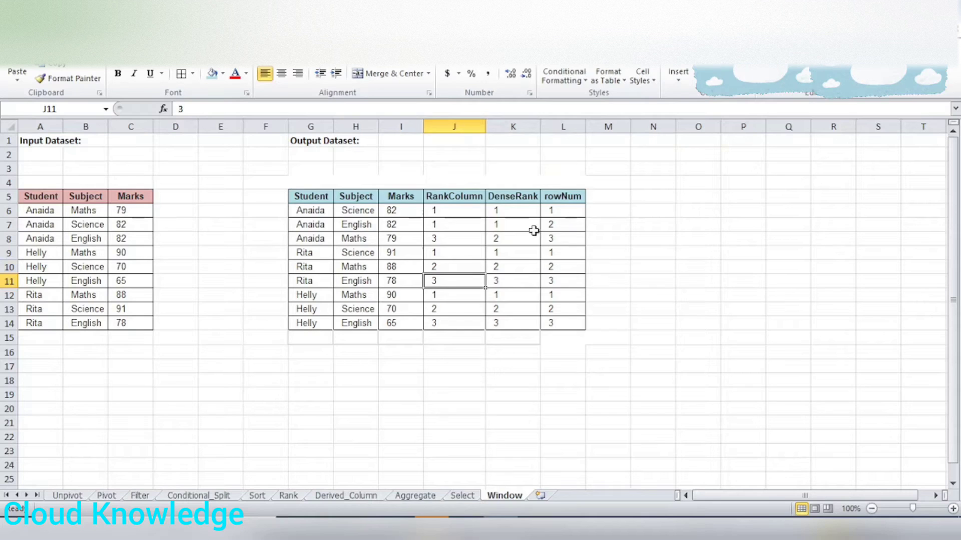
click(403, 297)
click(400, 320)
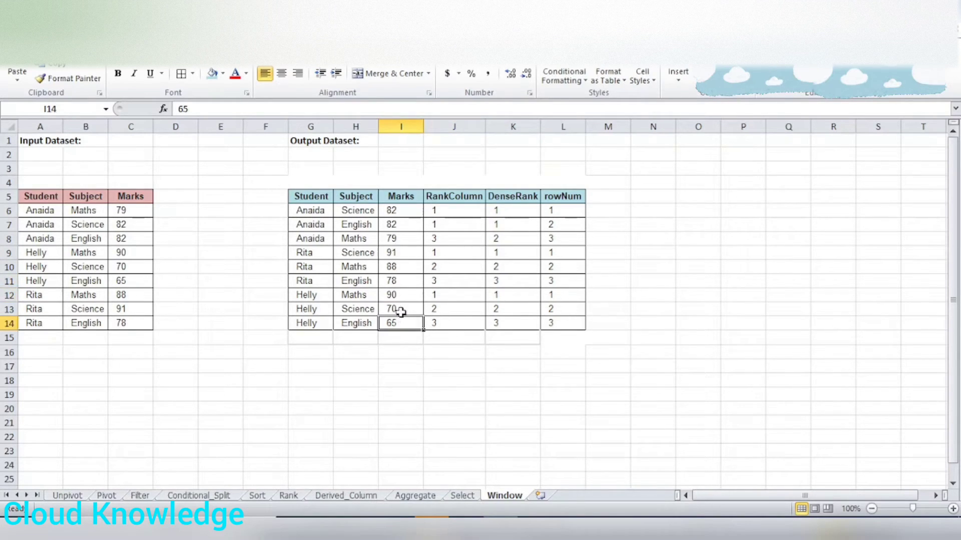
click(400, 309)
click(403, 296)
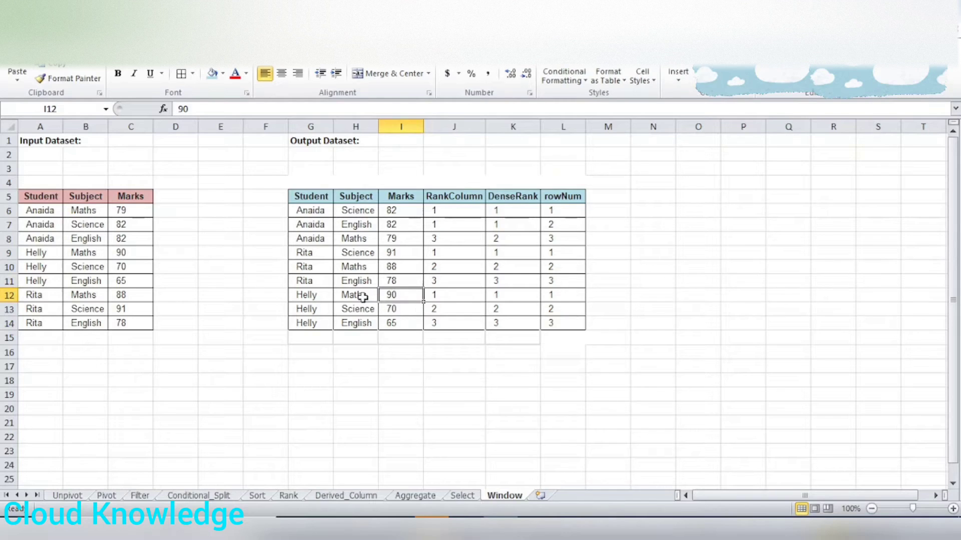
drag(455, 196, 465, 340)
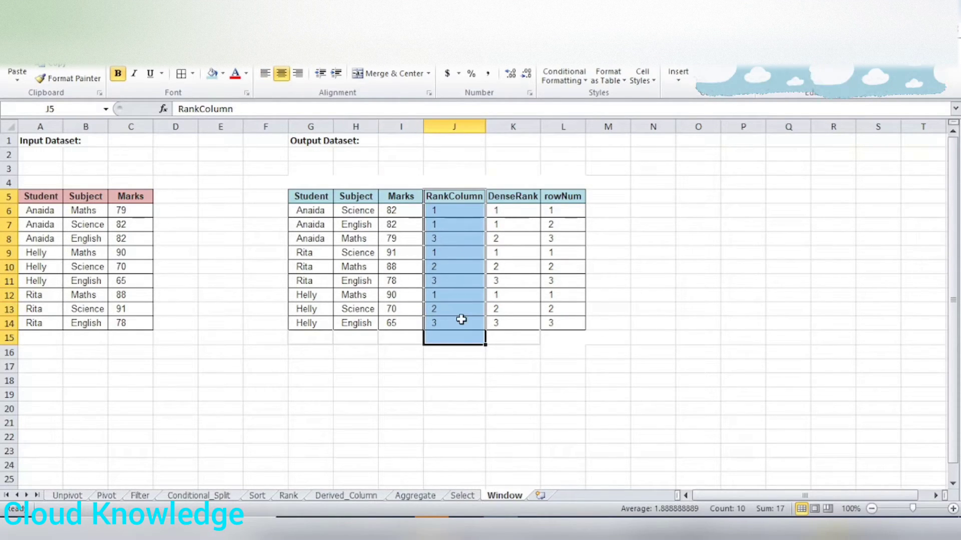
Examine the DenseRank and rowNum values for the first student's tied marks, and review the complete output table.
click(516, 195)
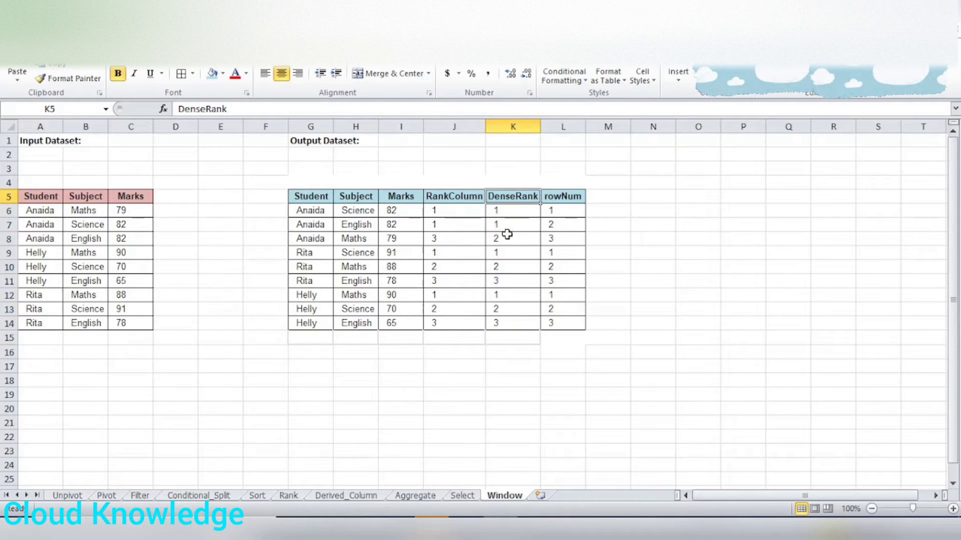
drag(510, 212, 409, 225)
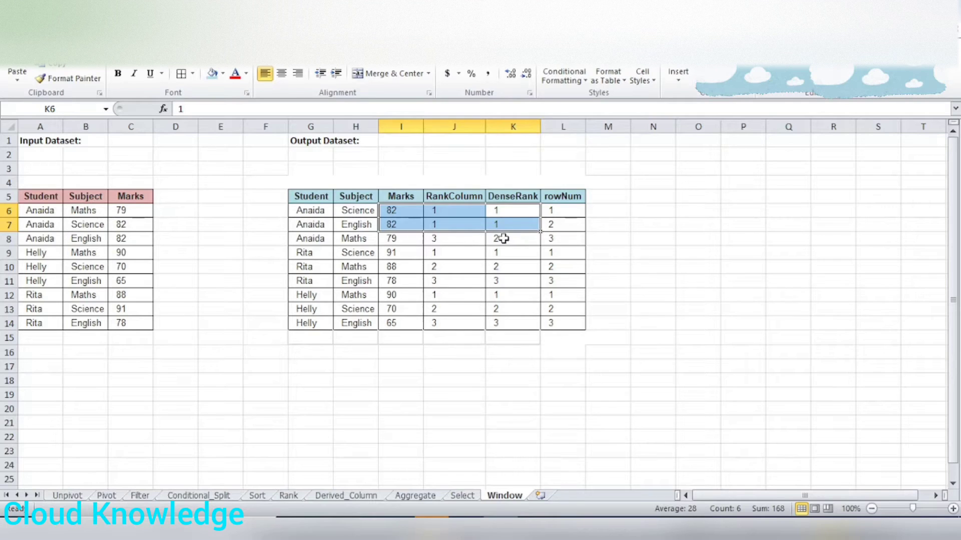
click(574, 199)
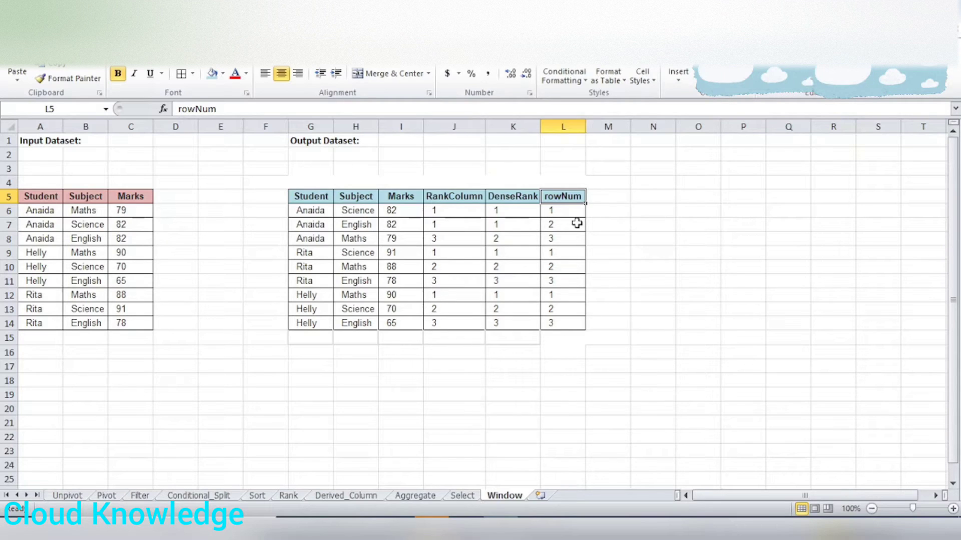
drag(574, 208, 577, 235)
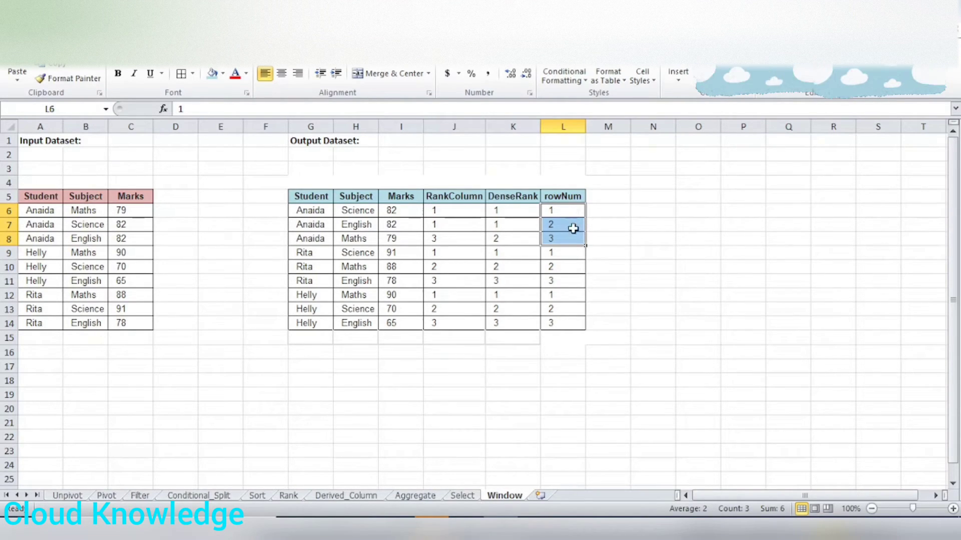
click(572, 211)
click(574, 225)
click(573, 240)
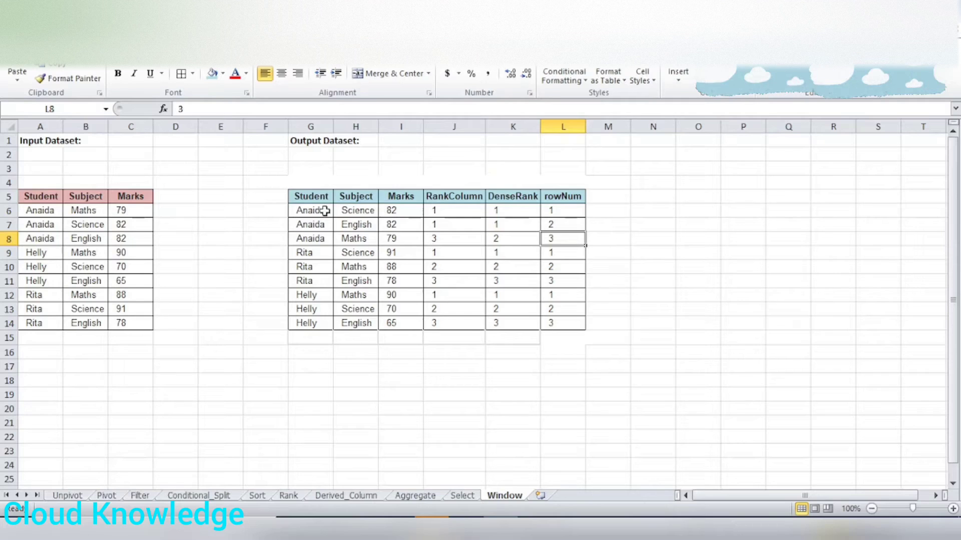
drag(318, 199, 552, 324)
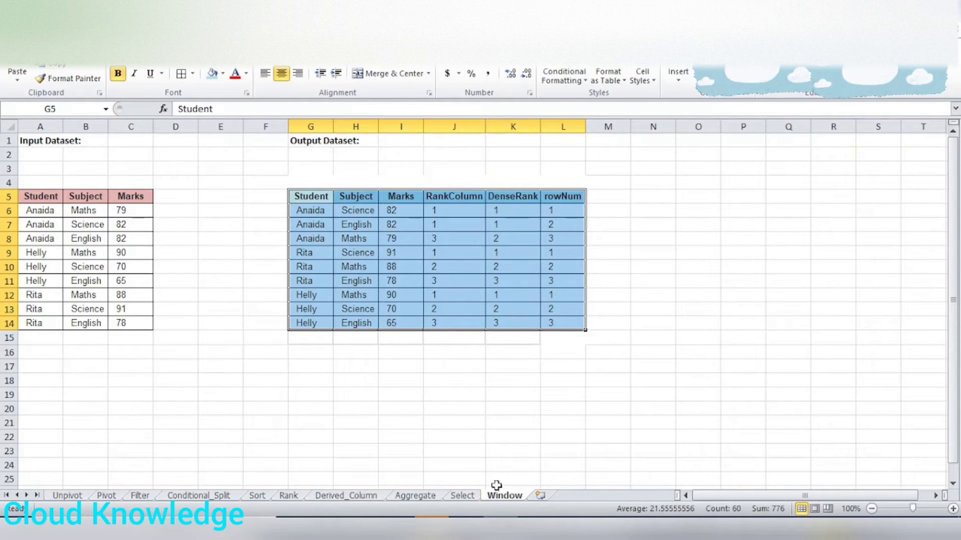
Switch to the Microsoft Docs page on the Window transformation in the browser and read its definition of window-based aggregations.
mouse_move(535, 528)
click(532, 478)
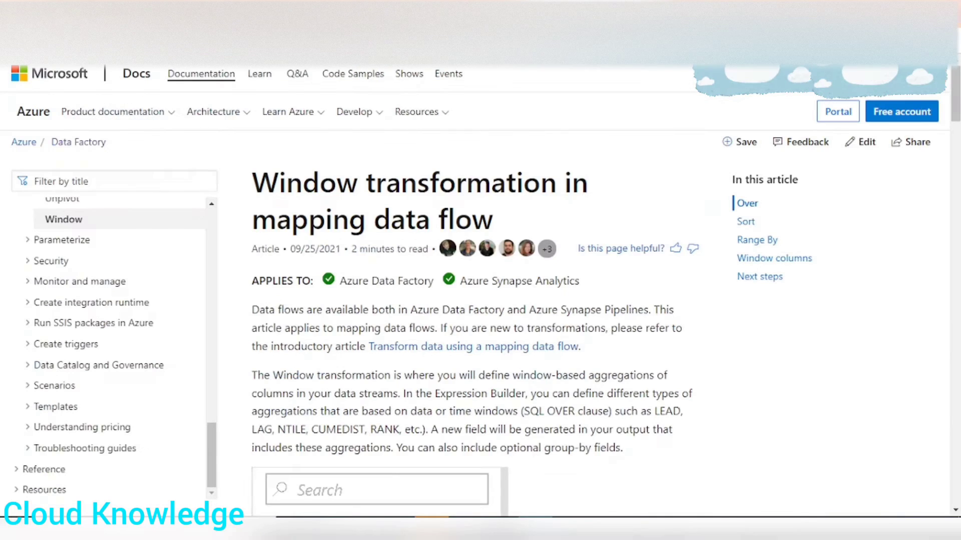
scroll(290, 315, down, 2)
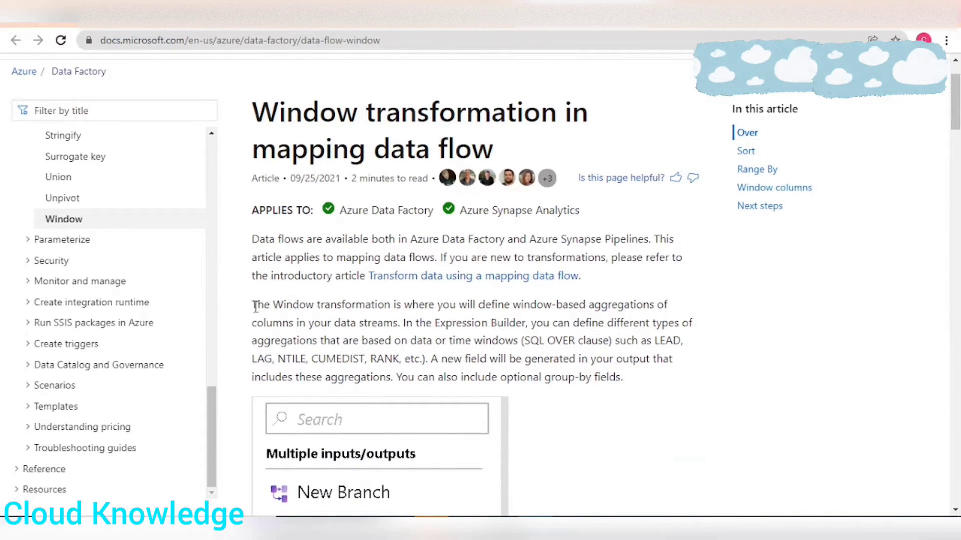
drag(255, 306, 660, 309)
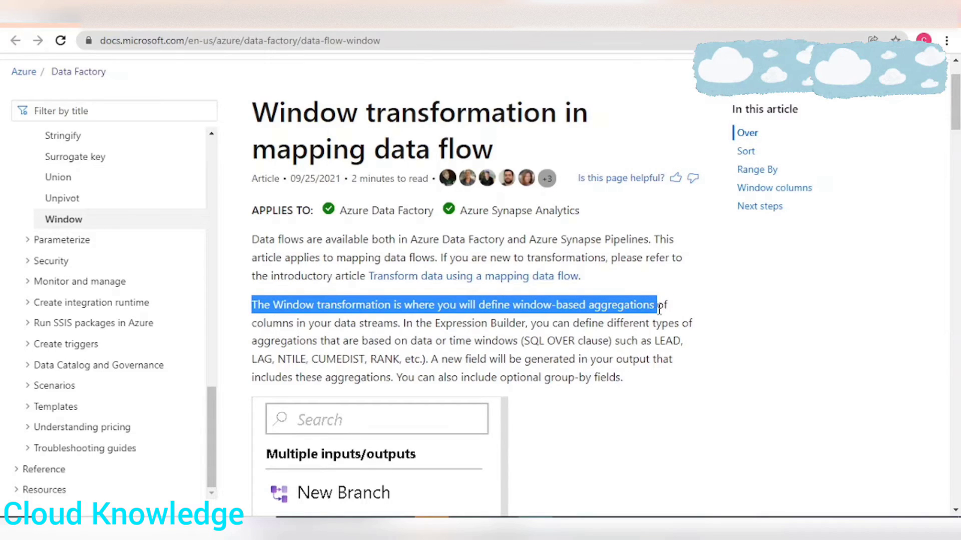
drag(302, 326, 409, 329)
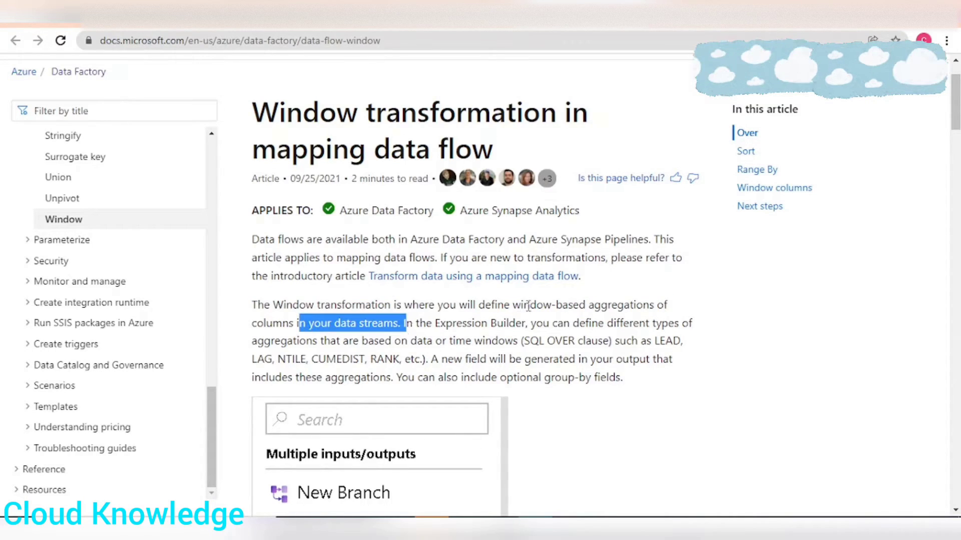
drag(510, 305, 660, 309)
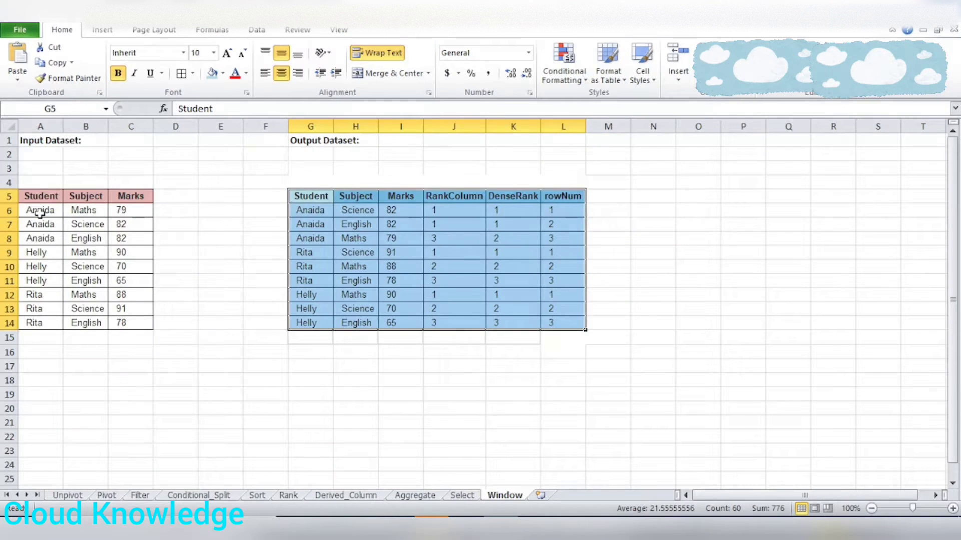
Switch to the Excel Window sheet and examine how the input dataset's rows group into one window per student.
click(39, 213)
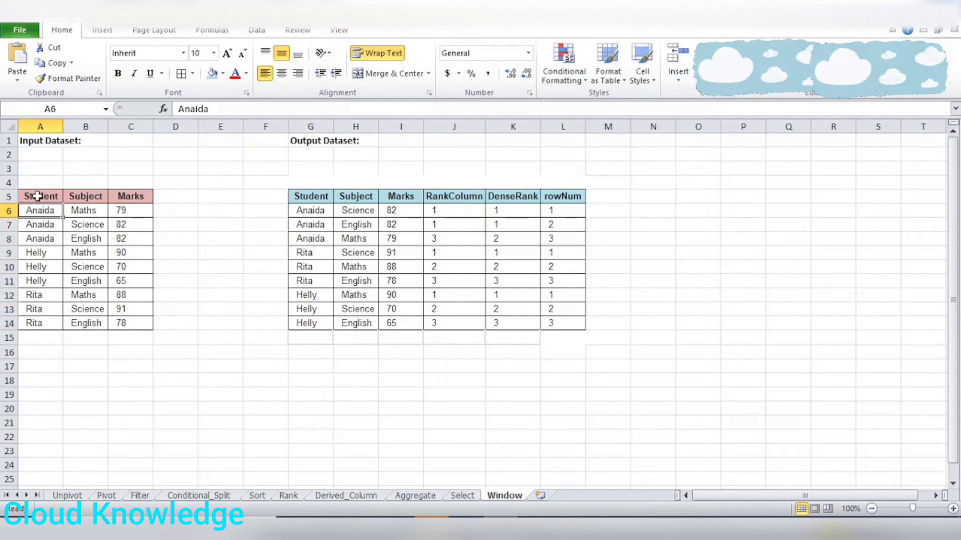
drag(37, 197, 143, 237)
click(77, 222)
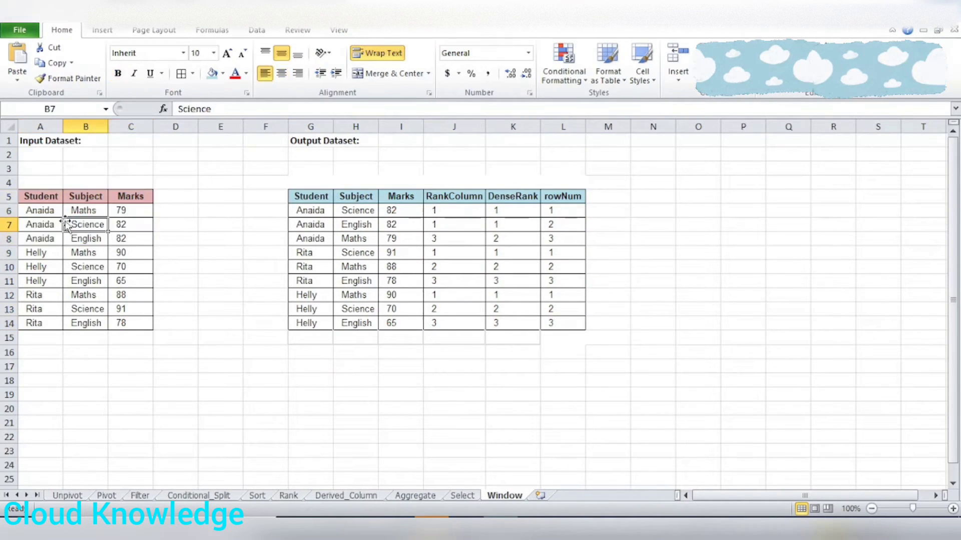
drag(36, 211, 134, 238)
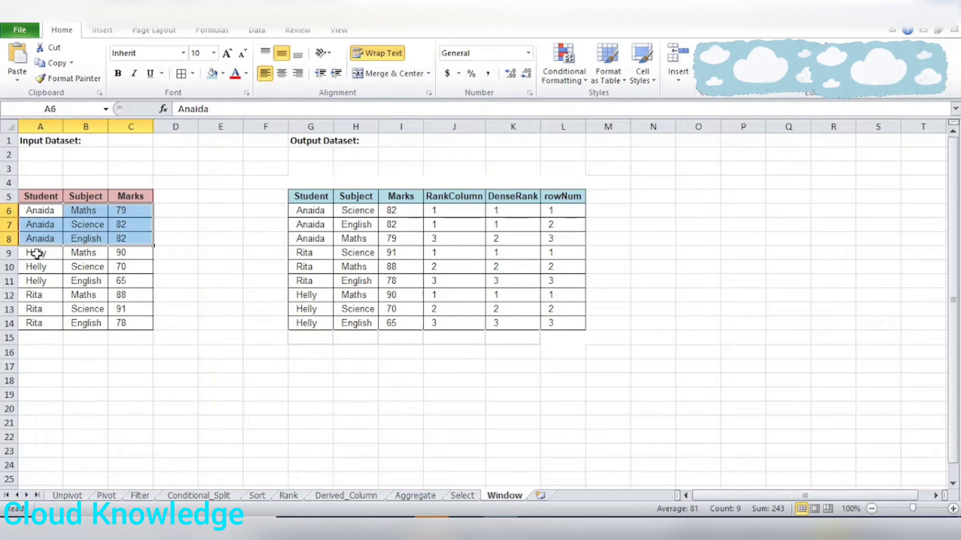
drag(37, 253, 142, 281)
drag(27, 296, 122, 323)
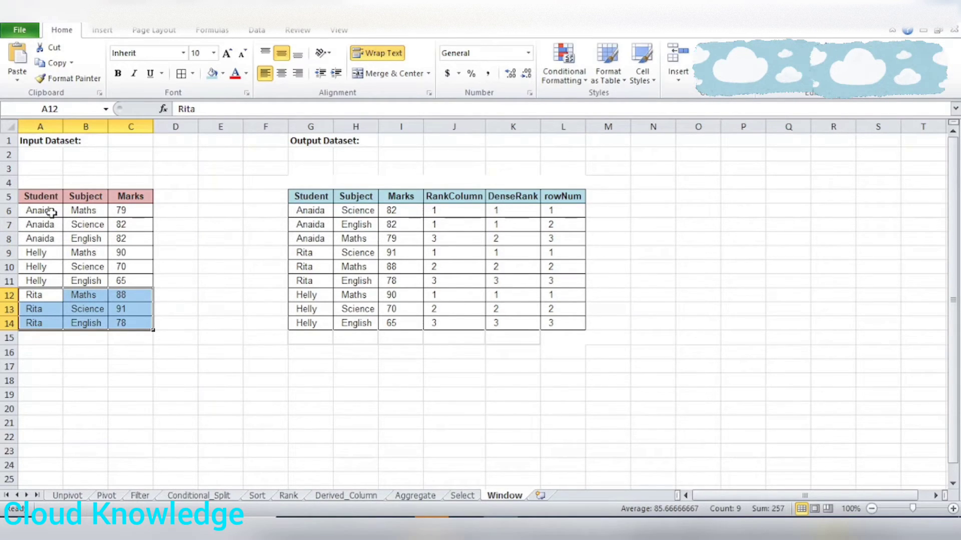
drag(52, 212, 125, 324)
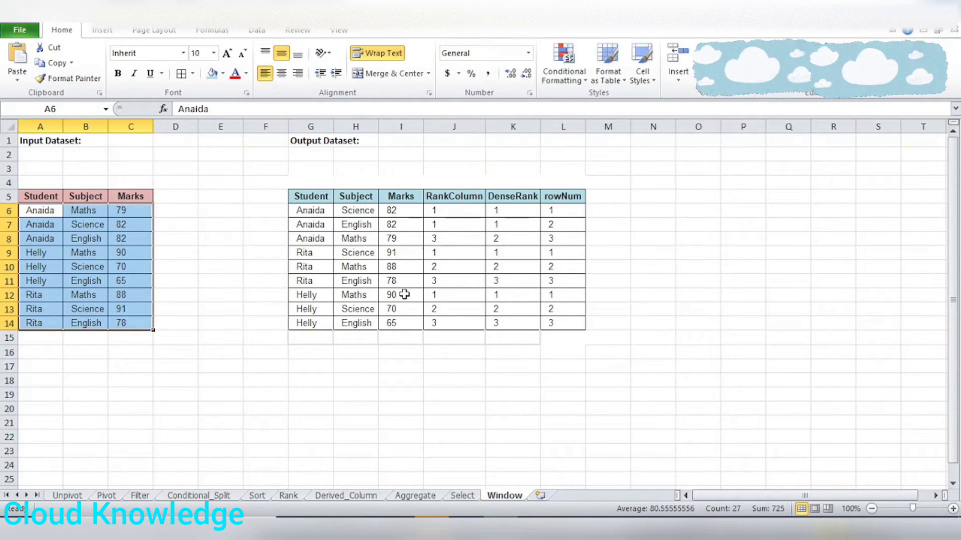
Compare the first student's input rows with the RankColumn, DenseRank and rowNum columns of the output dataset.
click(409, 255)
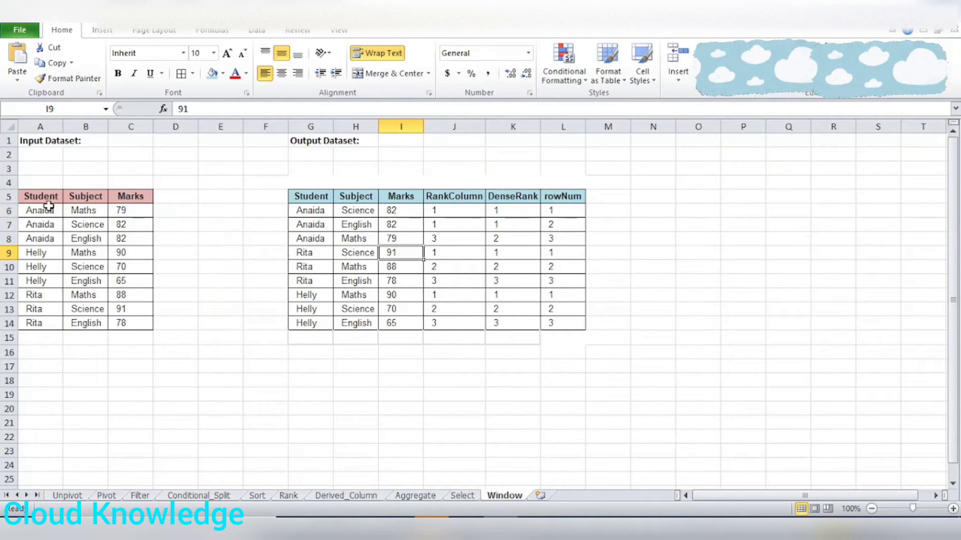
drag(43, 210, 129, 243)
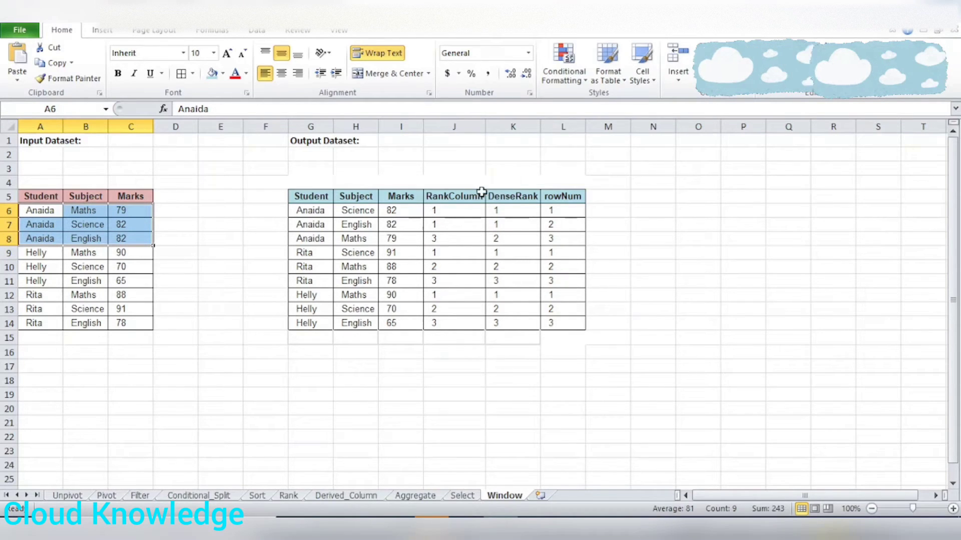
click(443, 196)
click(515, 195)
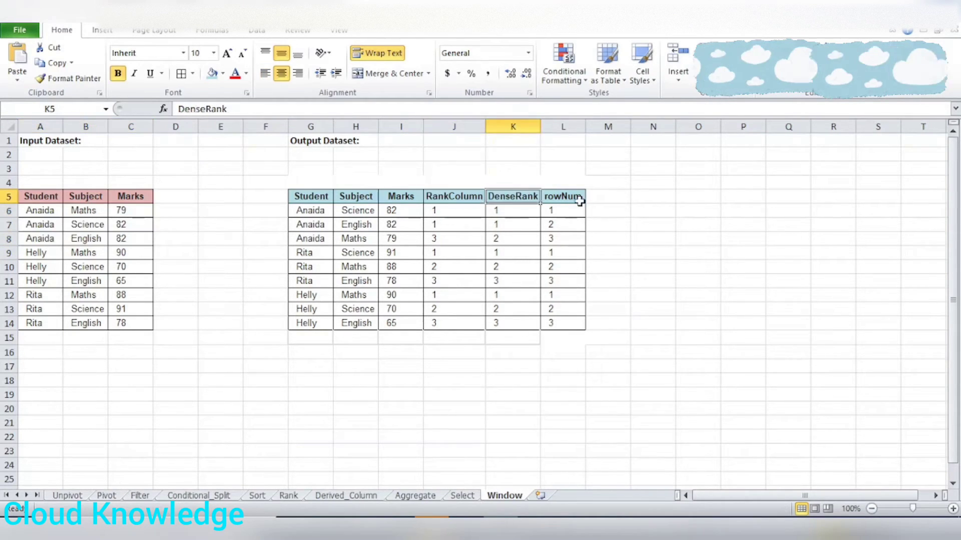
click(573, 196)
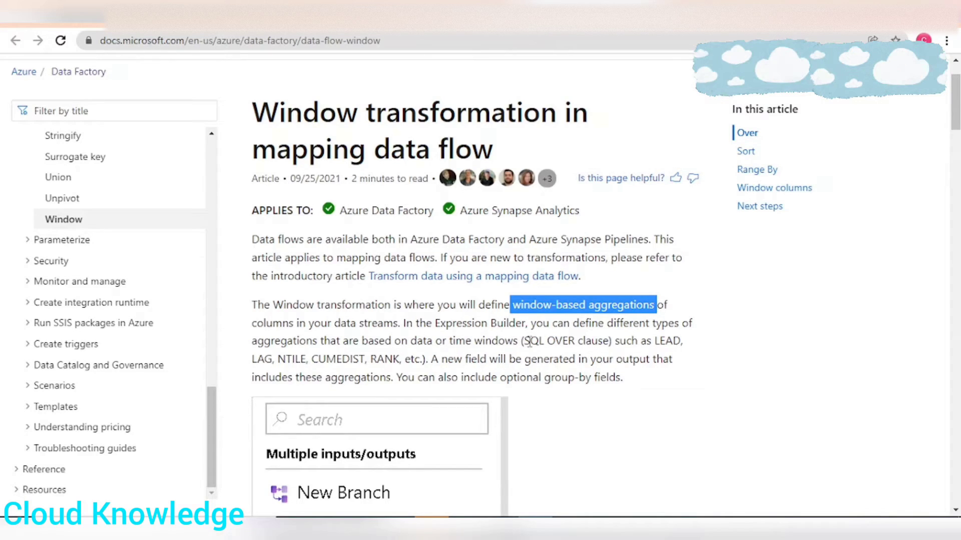
Switch to the Microsoft Docs page on the Window transformation and read the mention of the SQL OVER clause.
drag(529, 341, 599, 344)
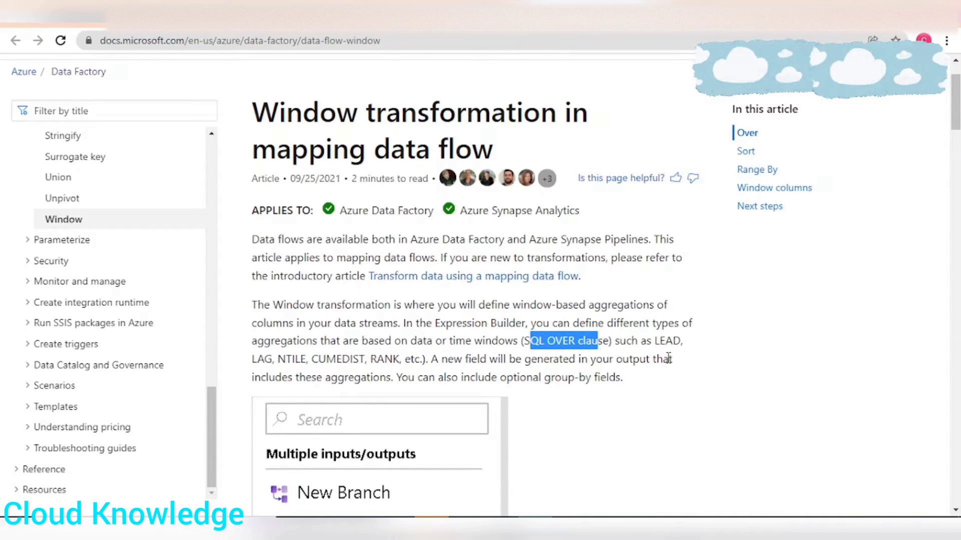
click(541, 346)
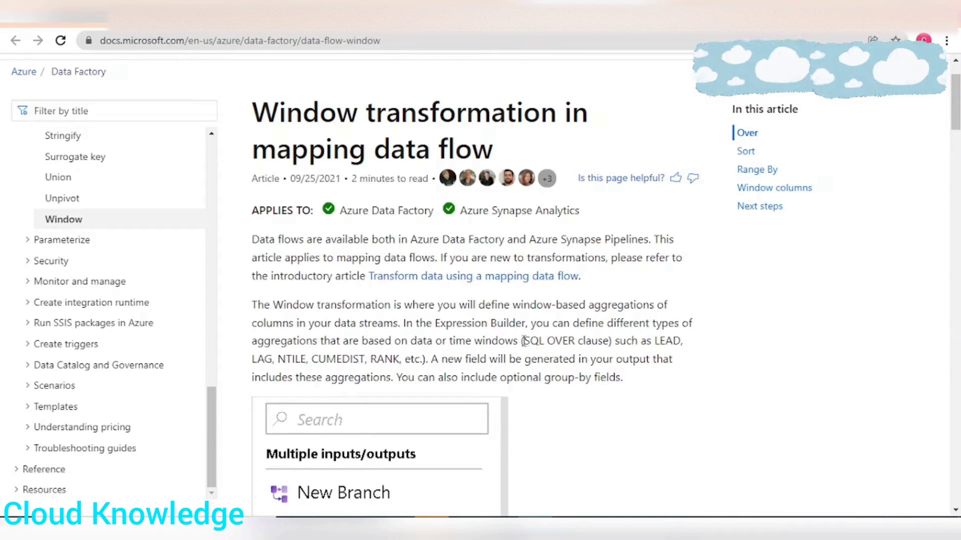
drag(524, 342, 611, 343)
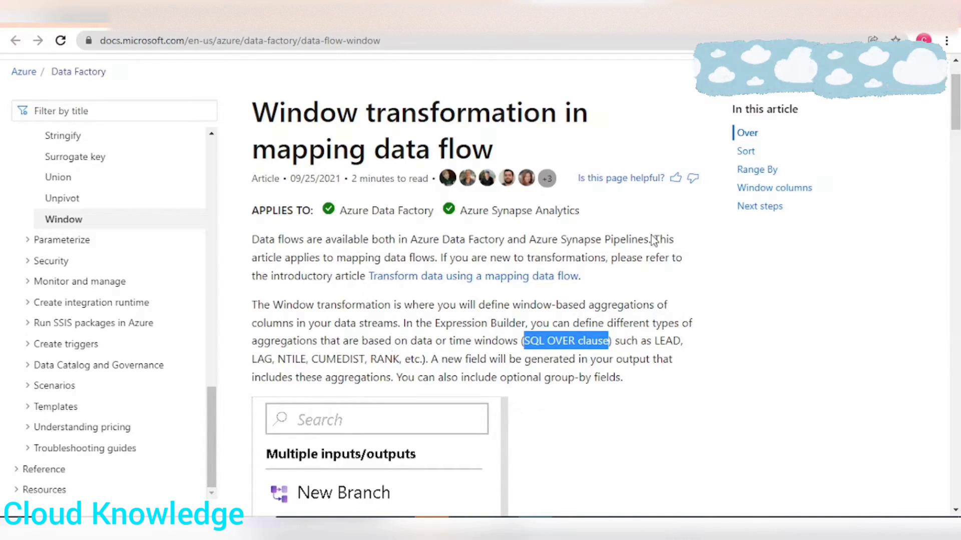
Switch to the oracle-base.com article on RANK and review the sample SELECT query and its result columns.
click(102, 15)
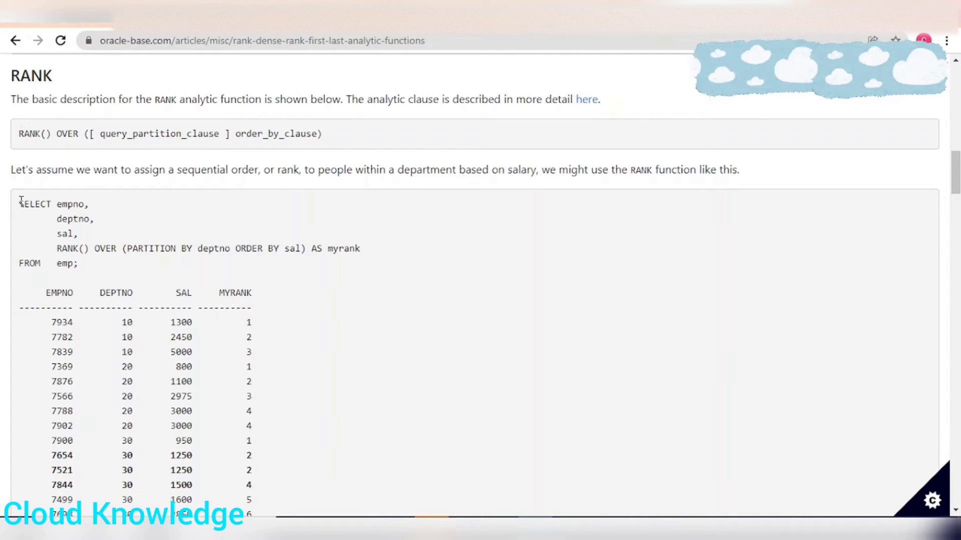
drag(21, 200, 101, 271)
click(150, 290)
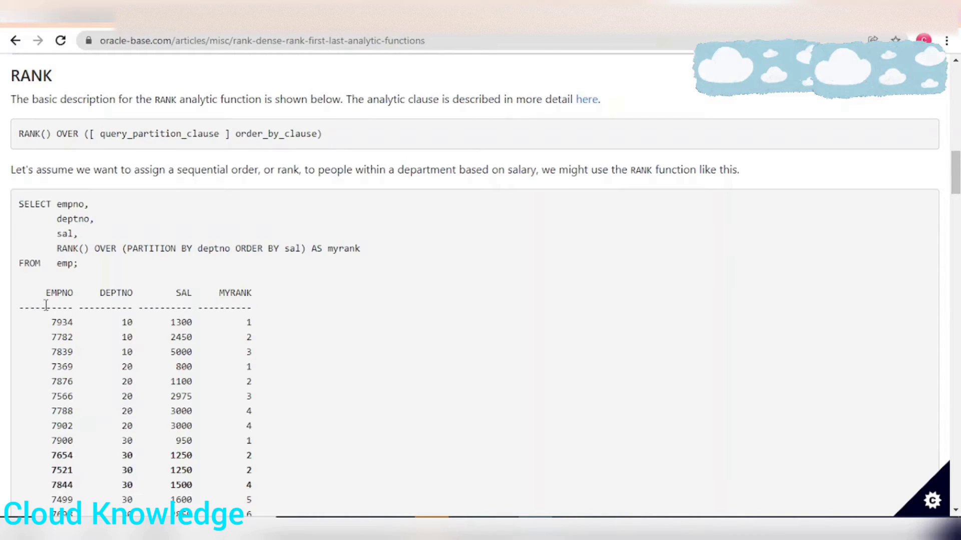
drag(105, 293, 171, 307)
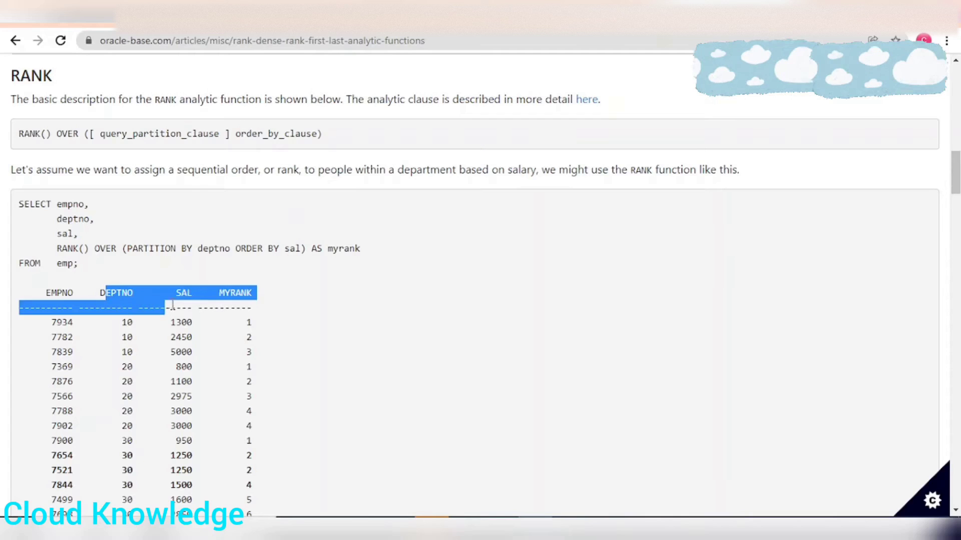
click(275, 302)
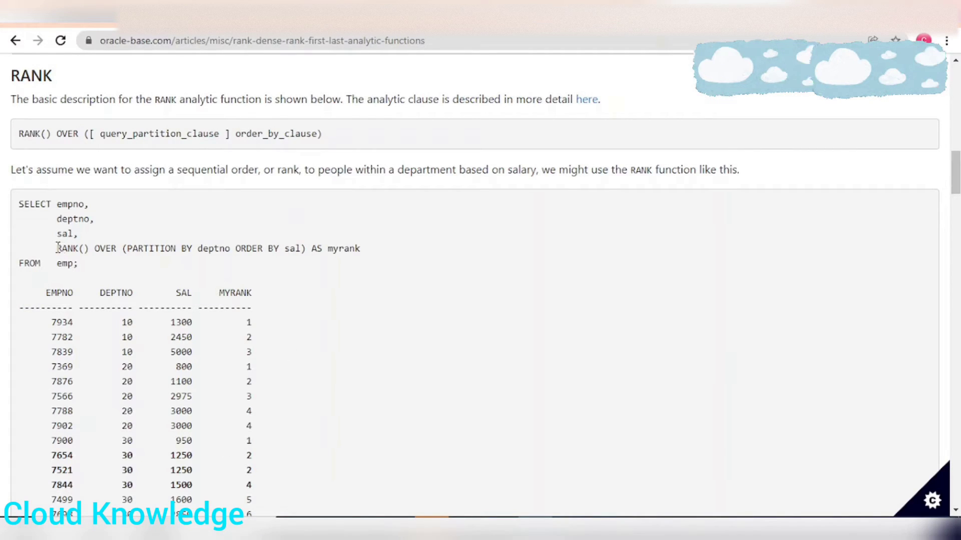
Examine RANK() and PARTITION BY deptno in the sample query, comparing them with the department 10 result rows.
drag(57, 247, 95, 249)
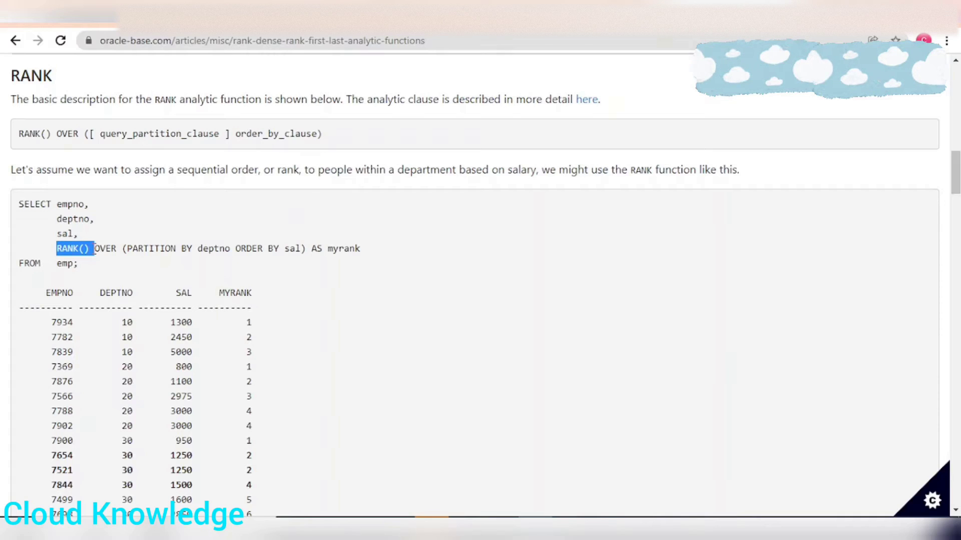
click(154, 255)
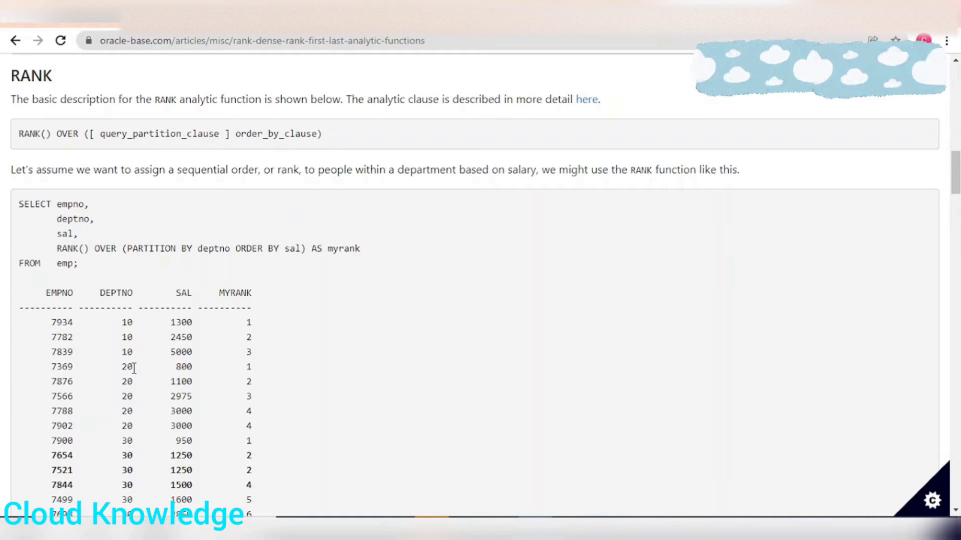
drag(114, 322, 128, 364)
click(140, 242)
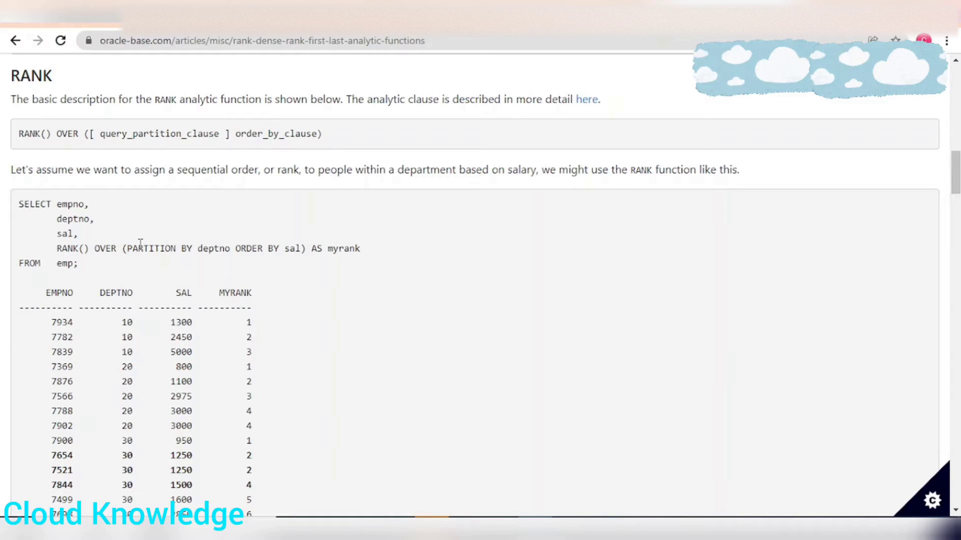
drag(127, 254, 189, 260)
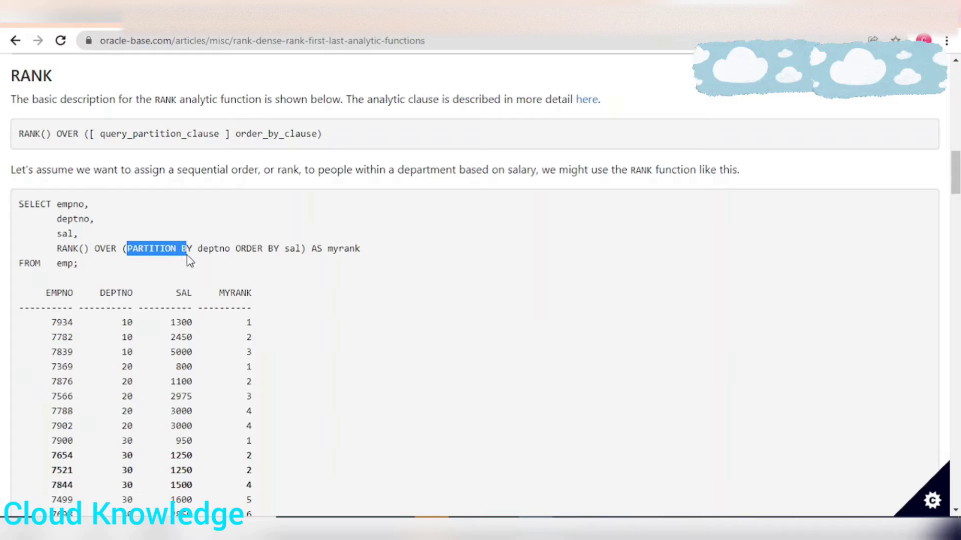
drag(40, 312, 270, 356)
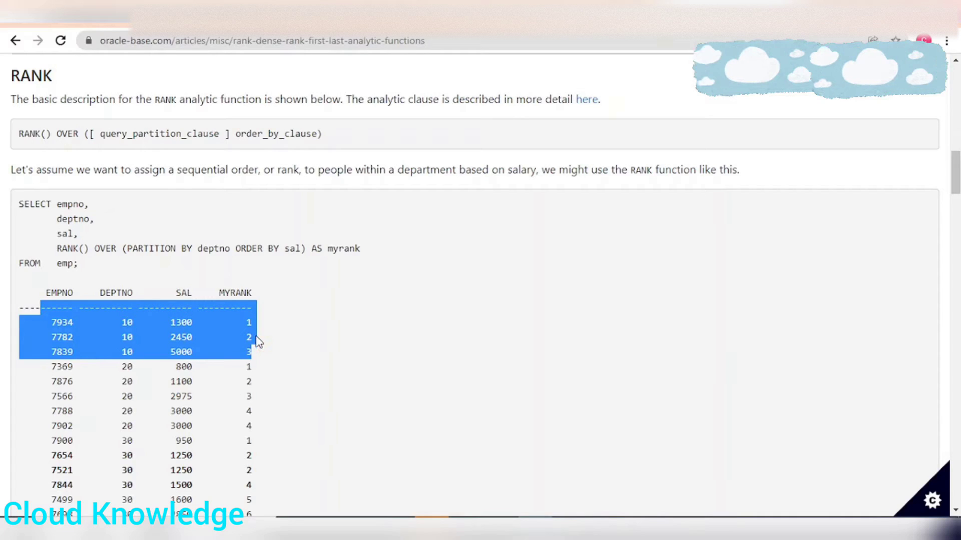
drag(102, 267, 20, 212)
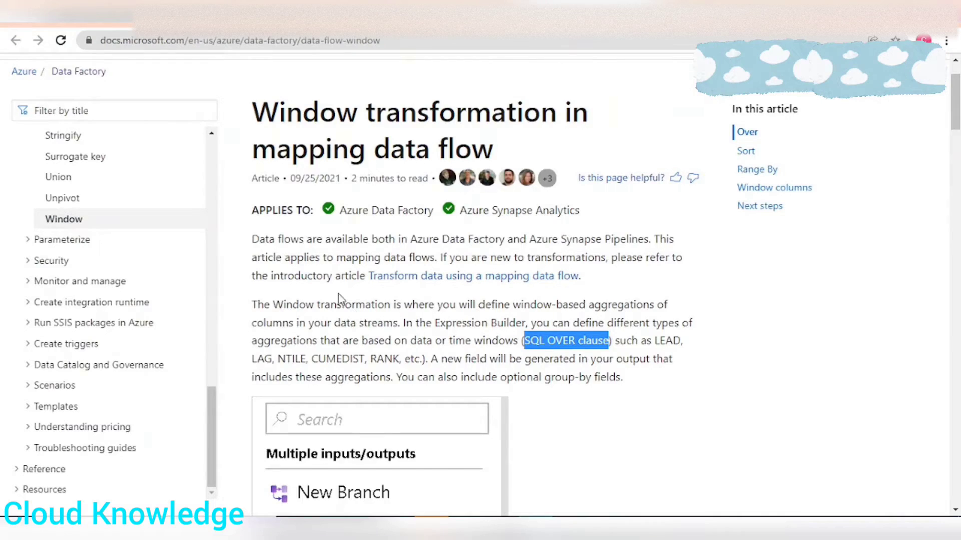
Return to the Microsoft Docs page and read the Over section on partitioning and its Partition By equivalent in SQL.
scroll(438, 302, down, 2)
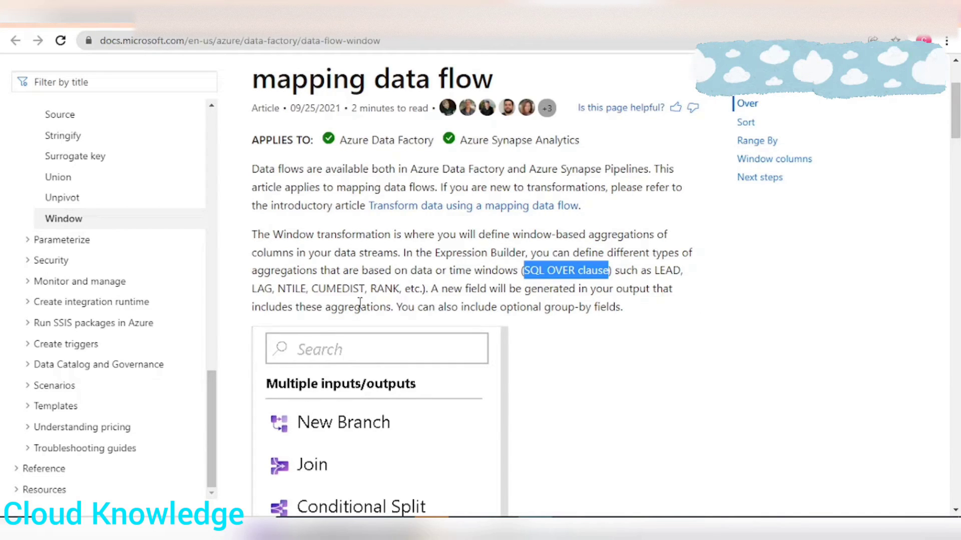
scroll(595, 343, down, 1)
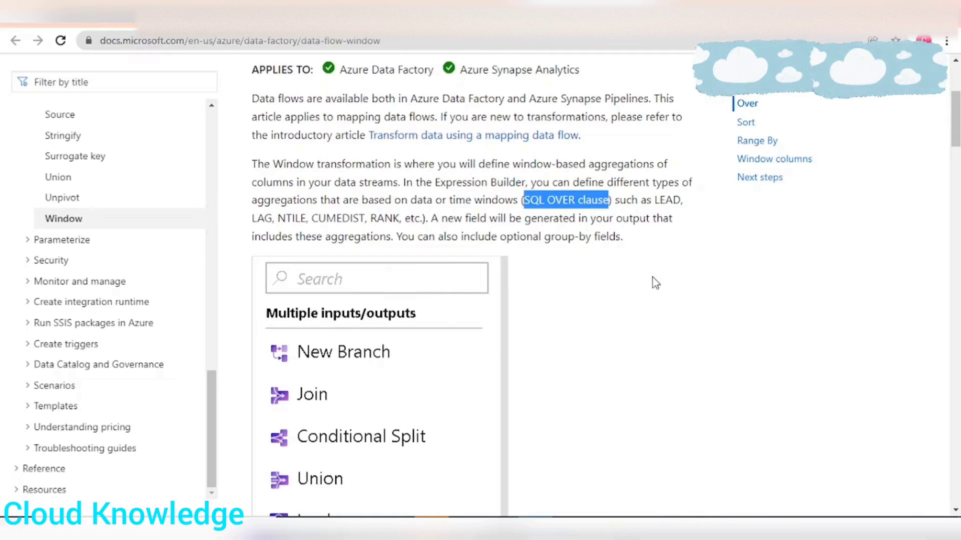
scroll(654, 279, down, 3)
scroll(636, 264, down, 5)
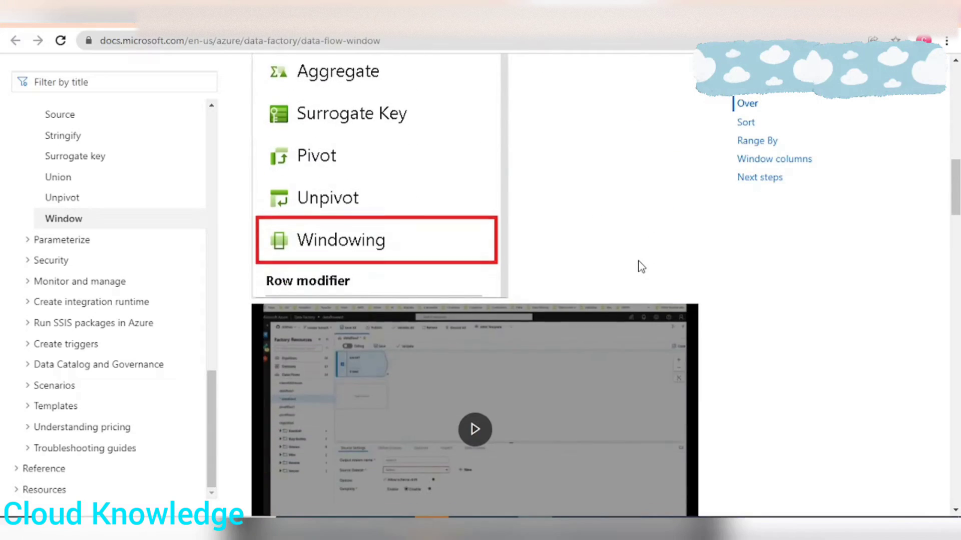
scroll(642, 267, down, 5)
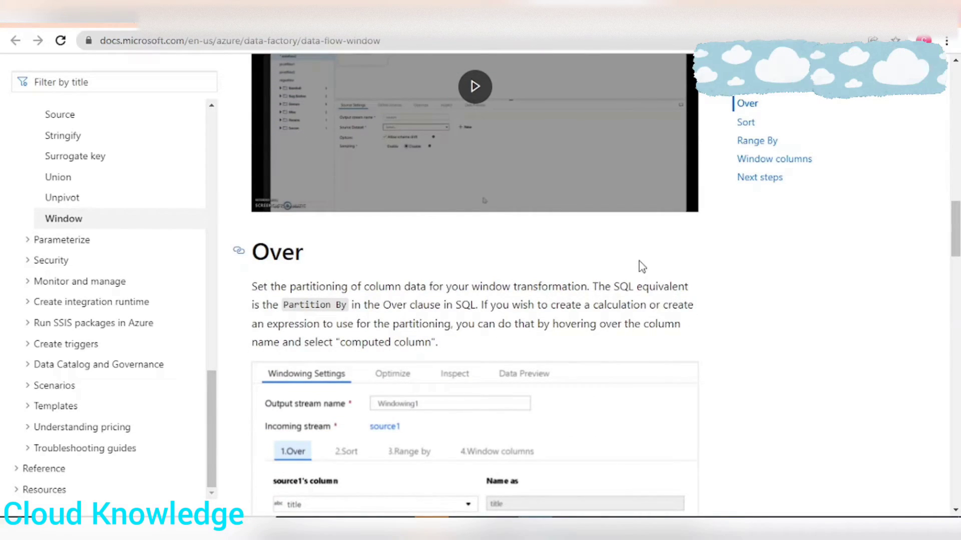
scroll(316, 265, down, 1)
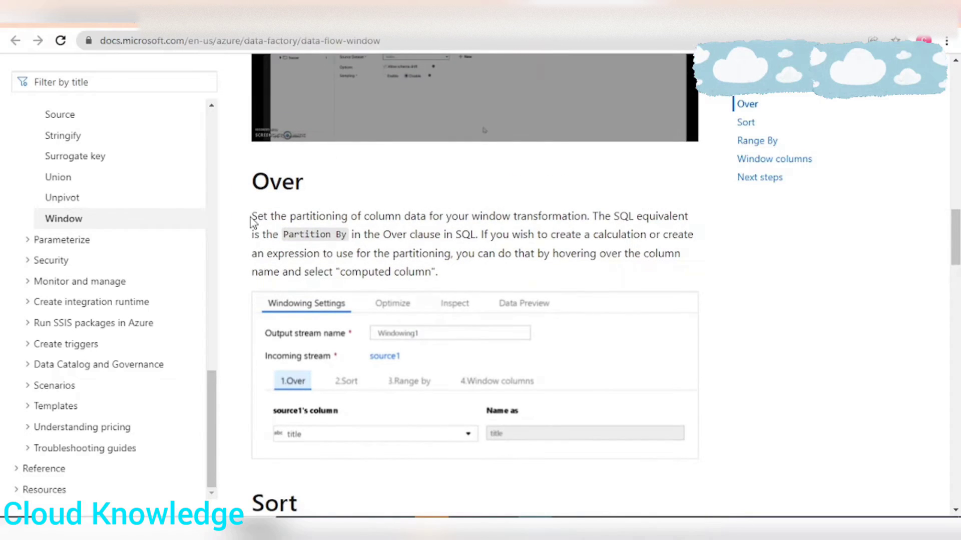
drag(252, 221, 685, 216)
click(606, 215)
drag(291, 235, 351, 235)
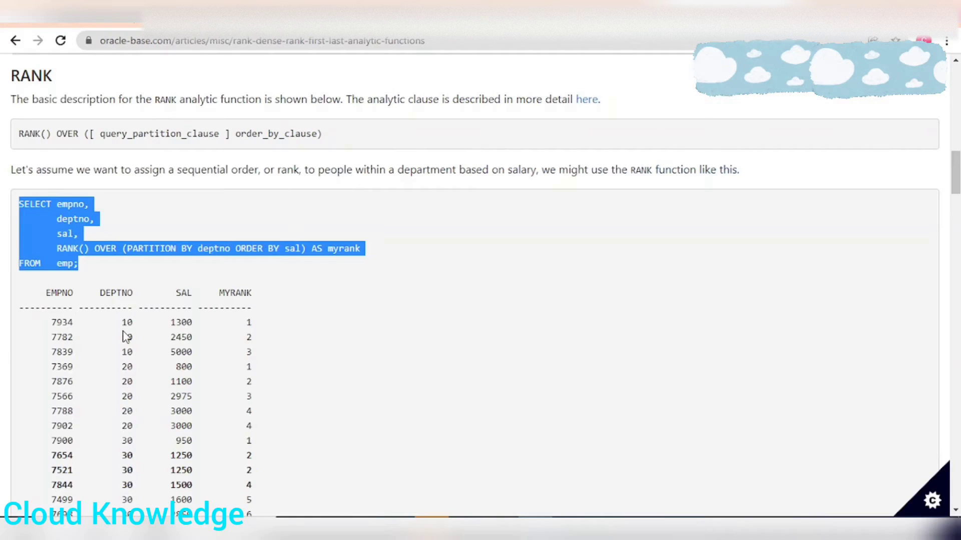
Relate the PARTITION BY clause in the oracle-base.com query to the per-student row groups in the Excel input dataset.
click(125, 334)
drag(128, 250, 180, 255)
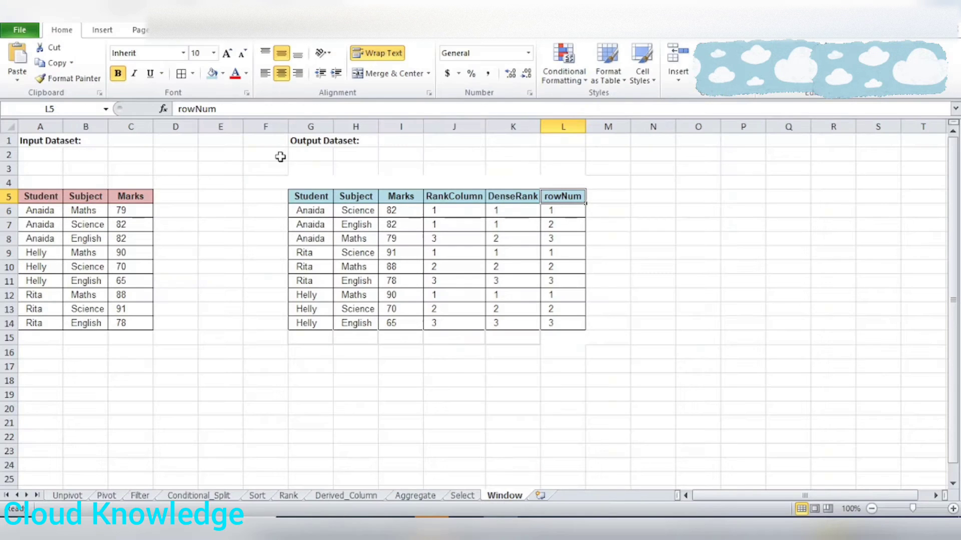
drag(43, 210, 133, 240)
click(38, 197)
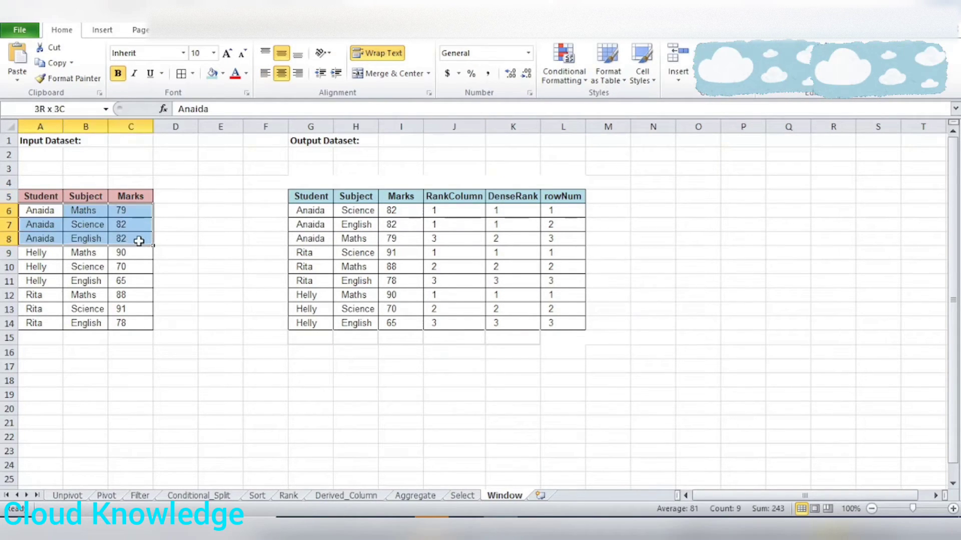
drag(39, 251, 117, 269)
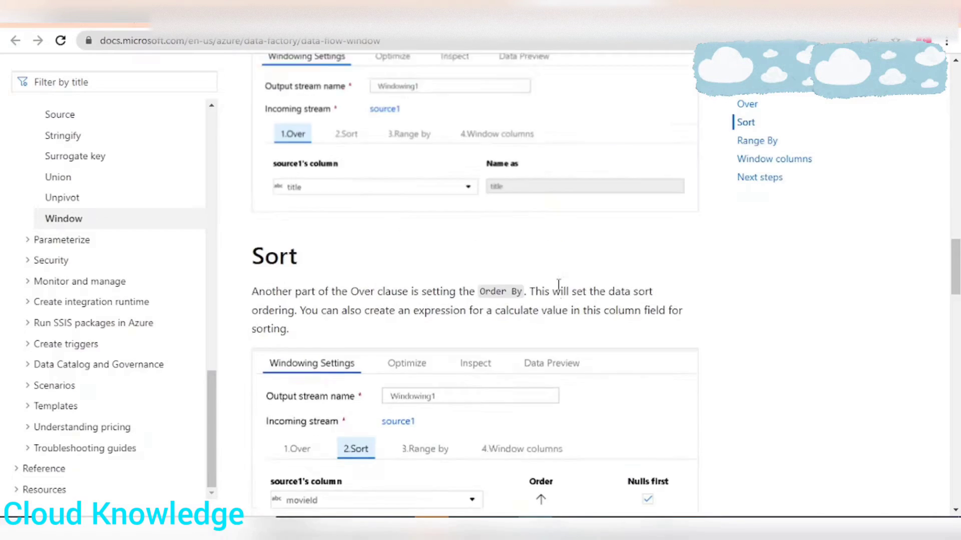
Read the Microsoft Docs Sort section and relate Order By to the oracle-base.com query and the first student's marks in Excel.
scroll(557, 285, down, 3)
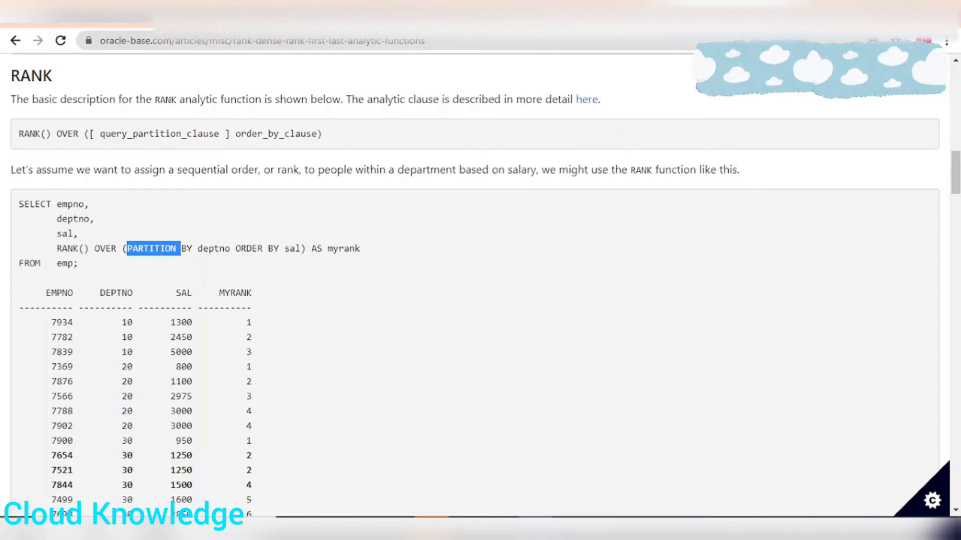
click(160, 249)
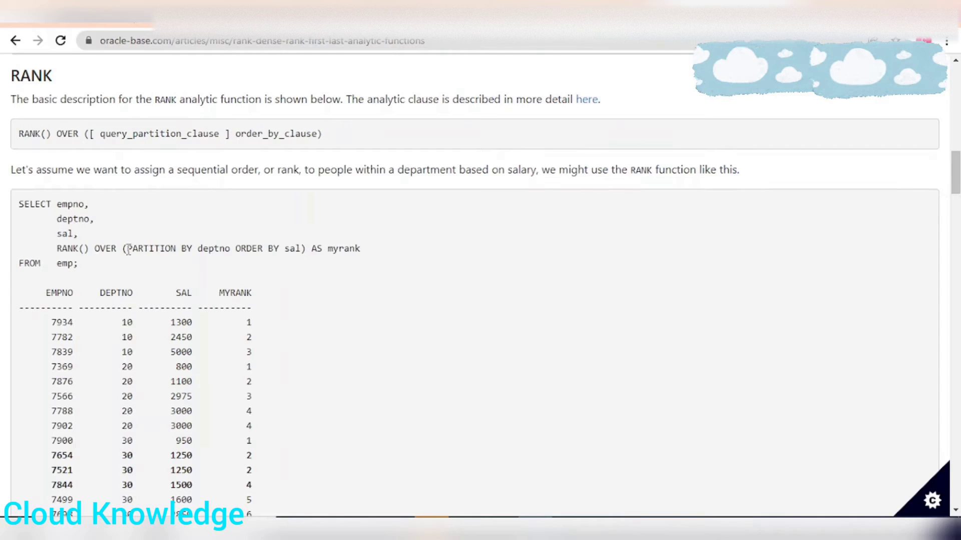
drag(128, 249, 295, 248)
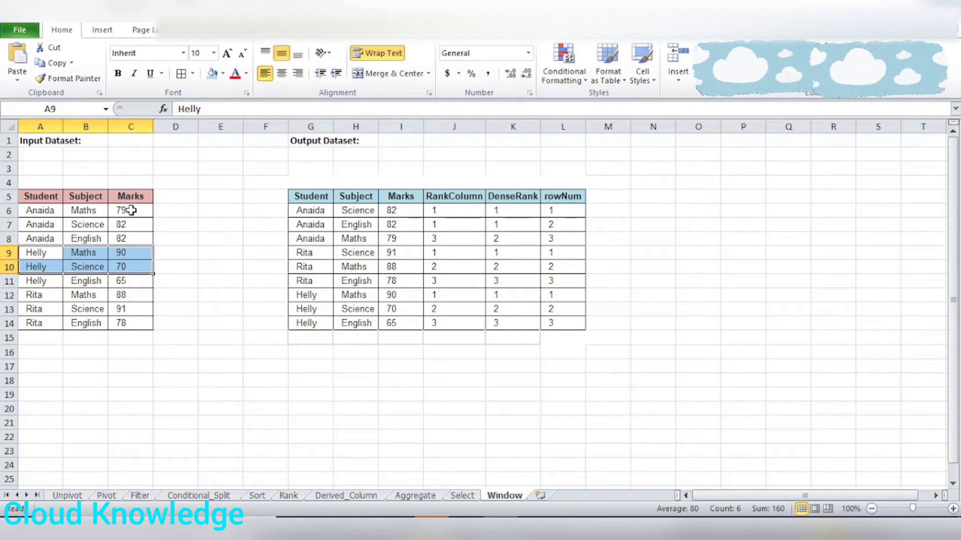
drag(129, 211, 134, 239)
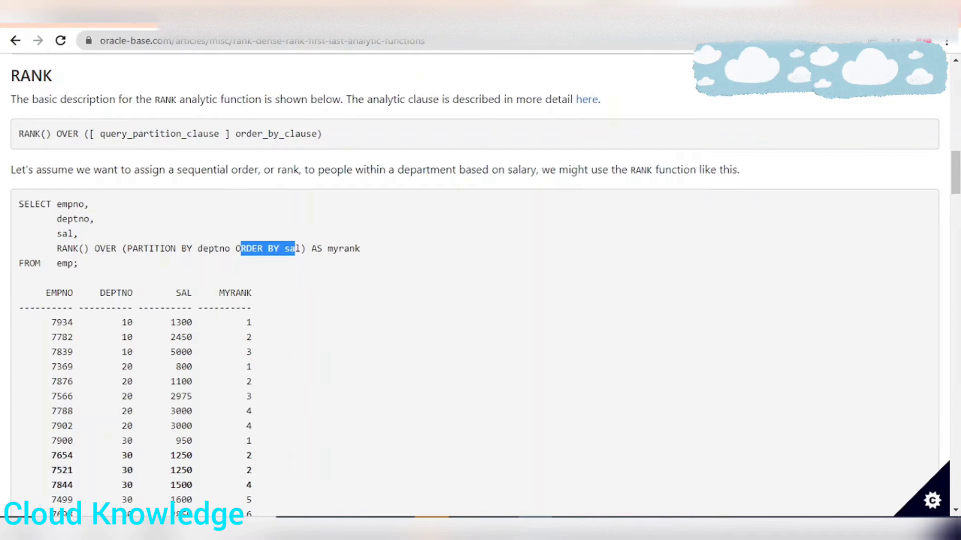
Return to the Microsoft Docs page and read the Range By section on unbounded windows and the Window columns section.
click(571, 12)
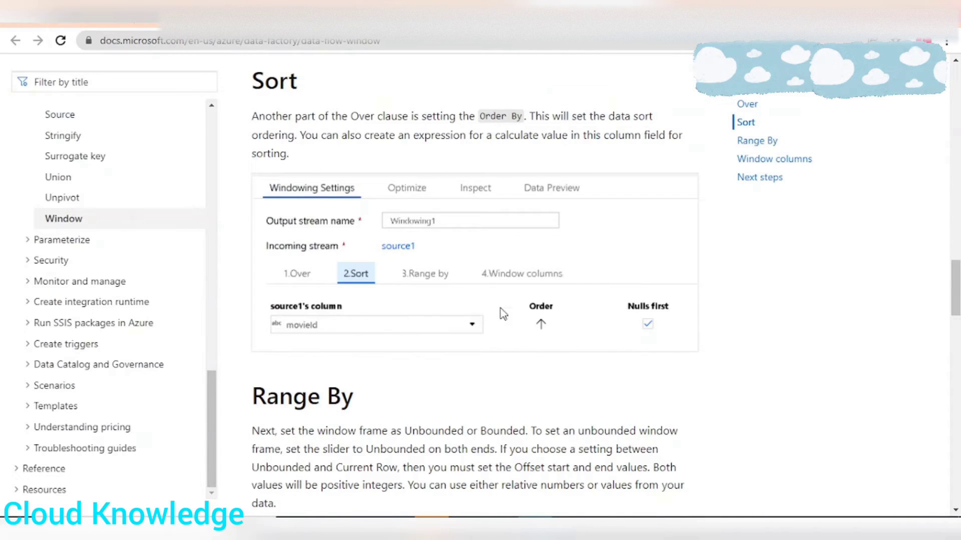
scroll(506, 309, down, 1)
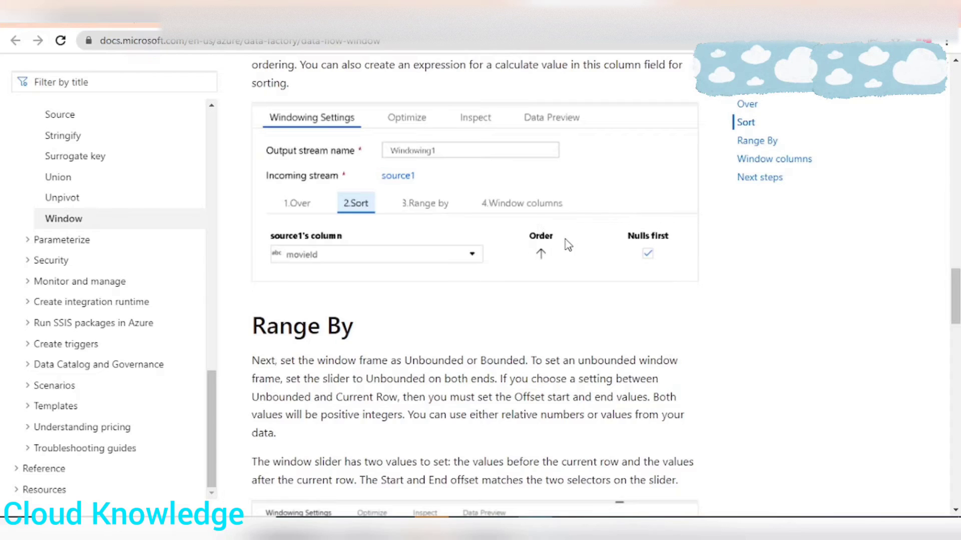
scroll(571, 280, down, 2)
scroll(572, 267, down, 1)
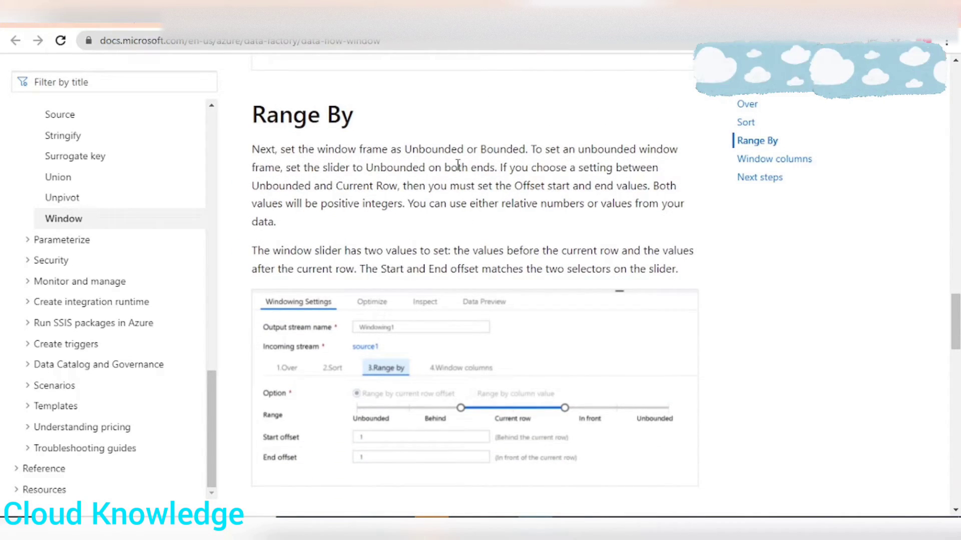
drag(366, 167, 427, 172)
scroll(493, 313, down, 1)
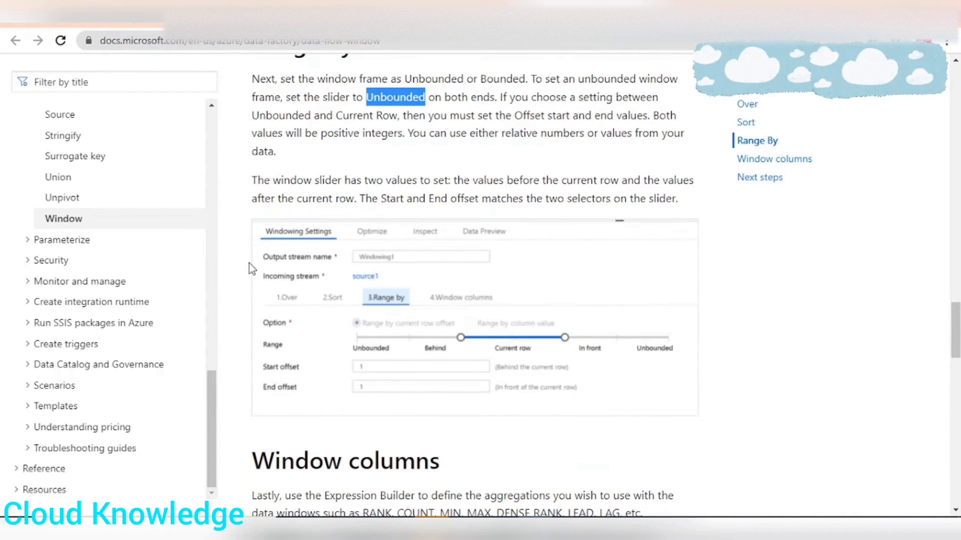
scroll(483, 273, down, 5)
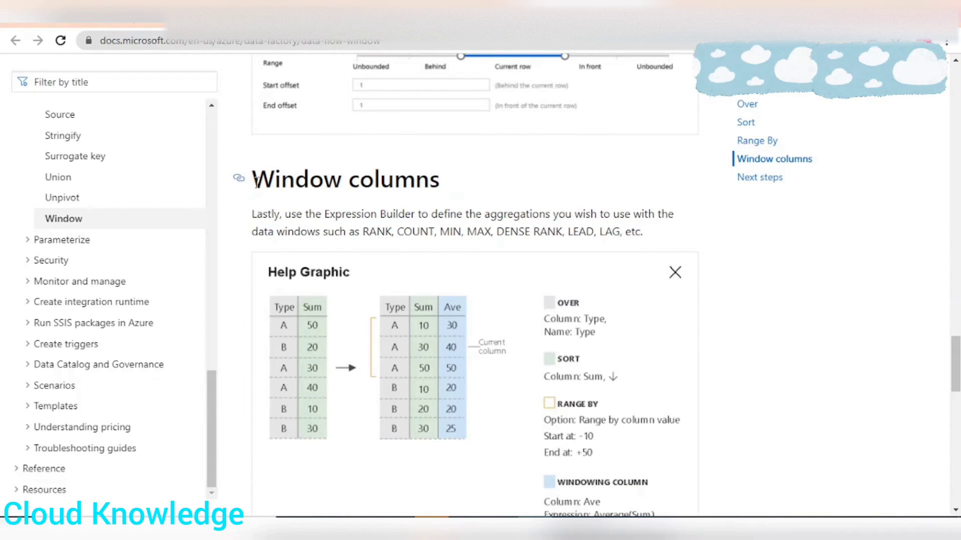
drag(256, 181, 486, 188)
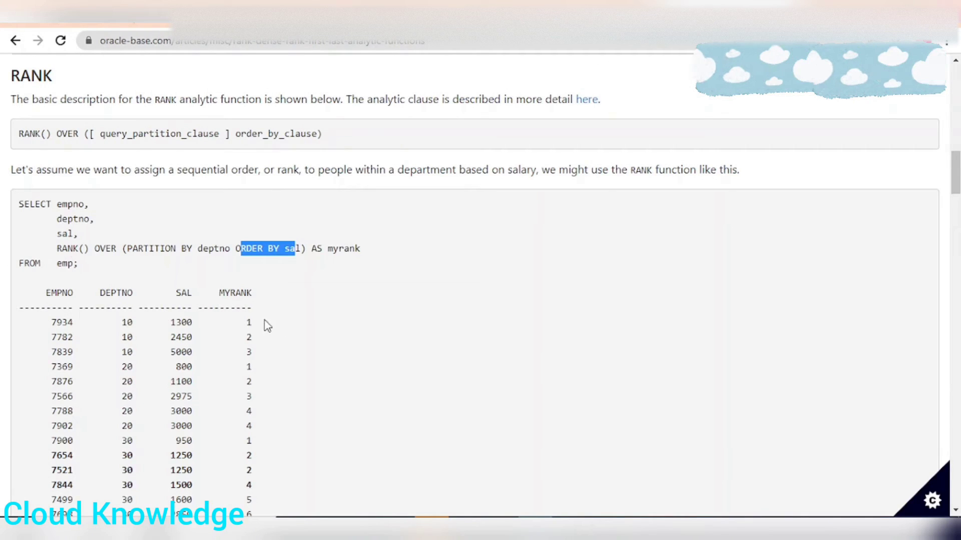
Relate the MYRANK column in the oracle-base.com query result to the Marks column and the ranking columns in the Excel datasets.
drag(243, 307, 276, 477)
click(201, 304)
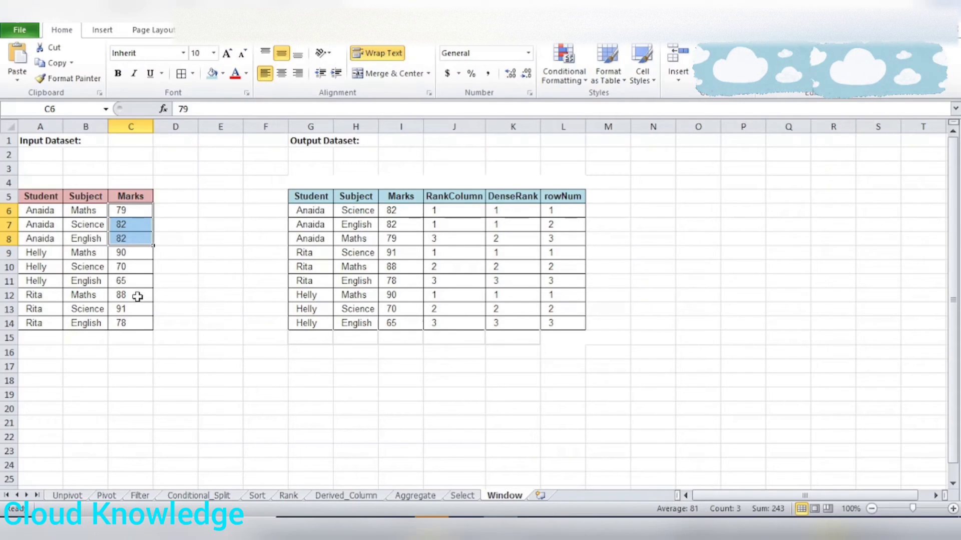
click(134, 295)
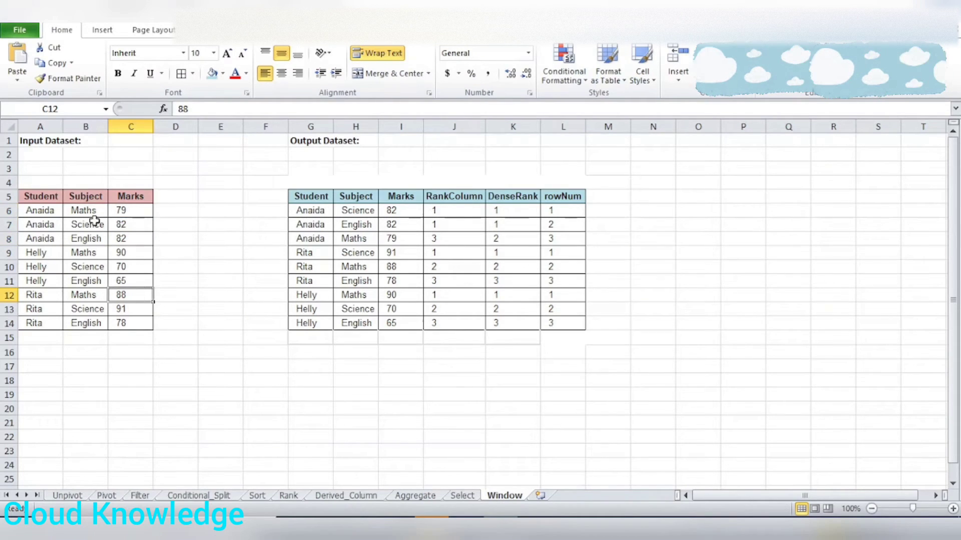
drag(129, 212, 142, 320)
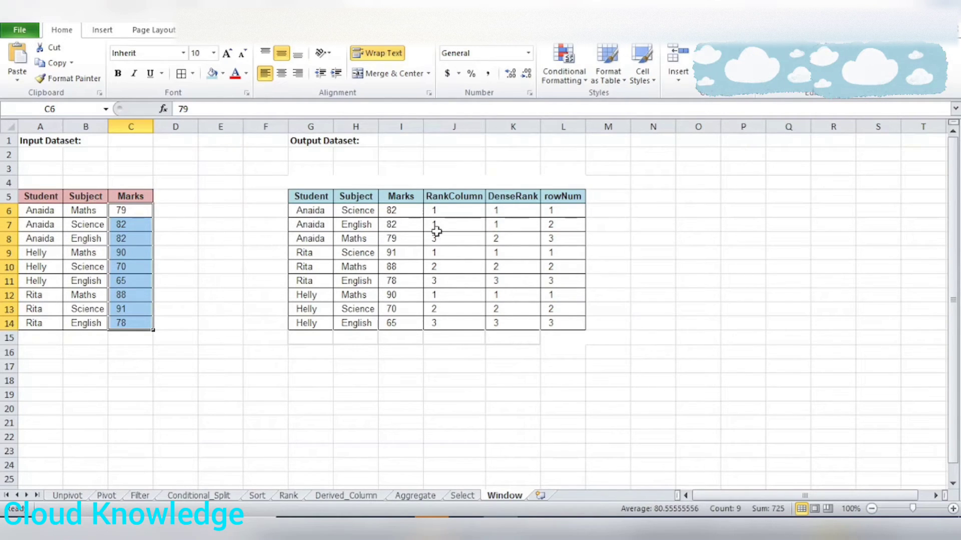
click(596, 197)
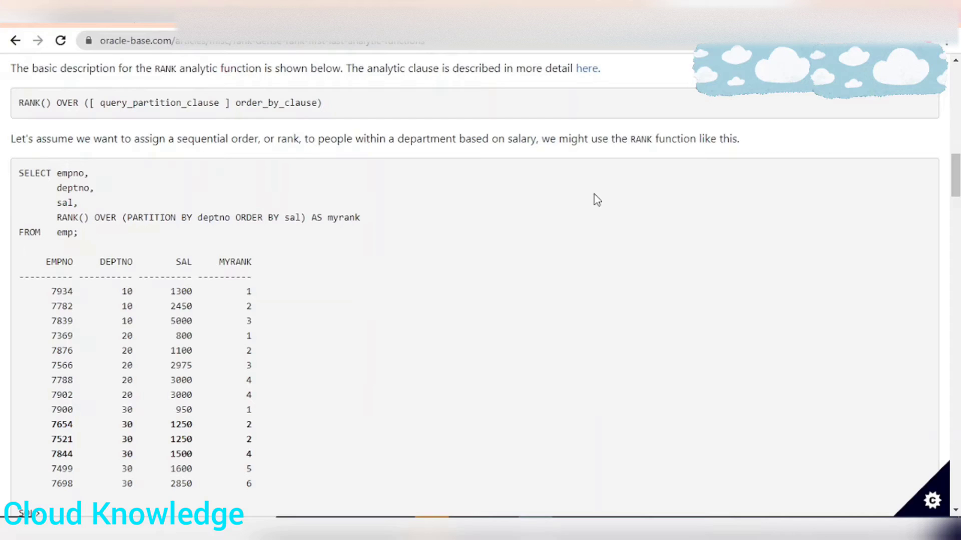
scroll(512, 325, up, 6)
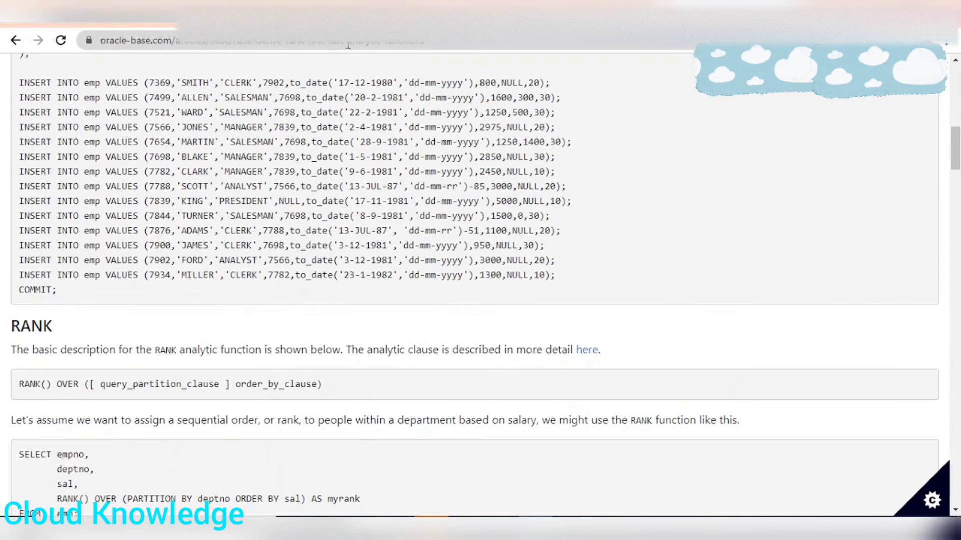
Switch to Azure Data Factory, create a new pipeline and name it pipelineWindow.
click(305, 14)
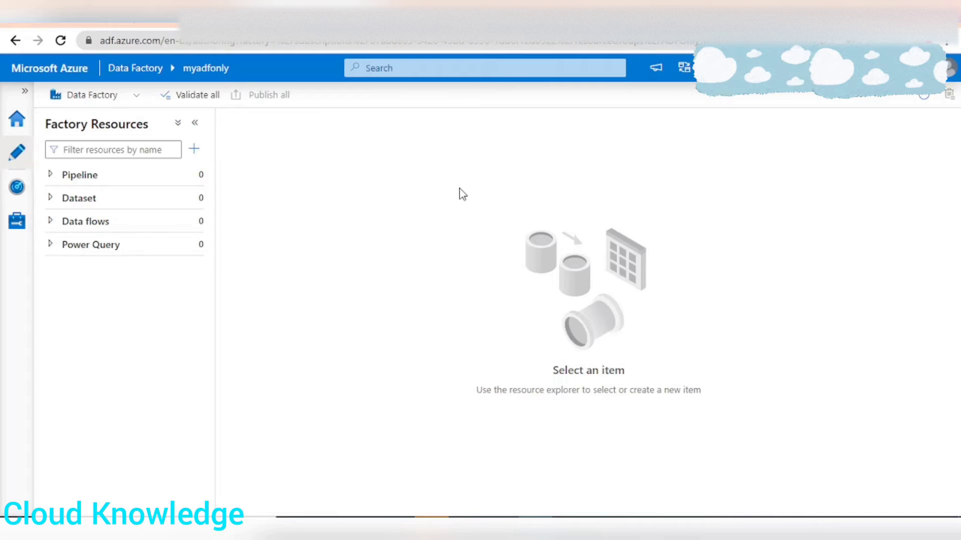
click(195, 150)
mouse_move(253, 173)
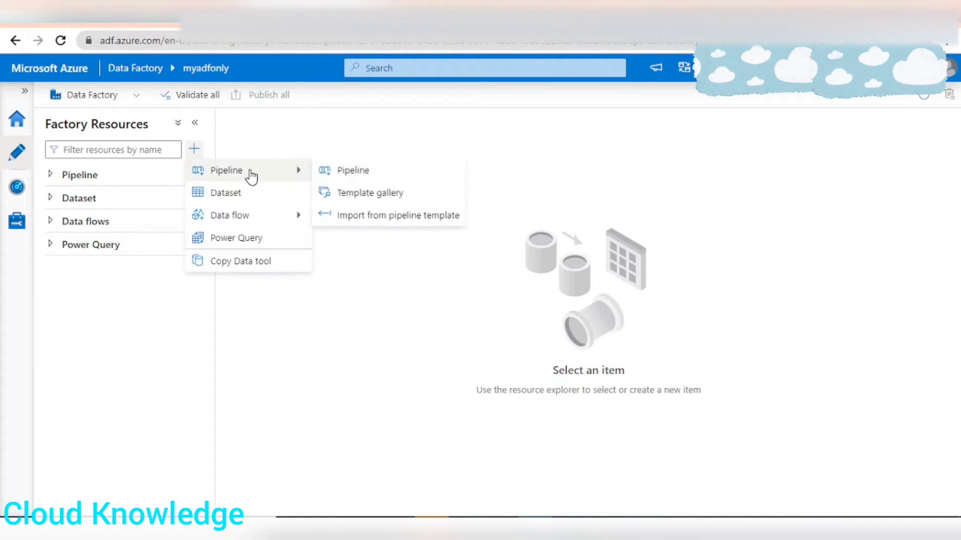
click(353, 171)
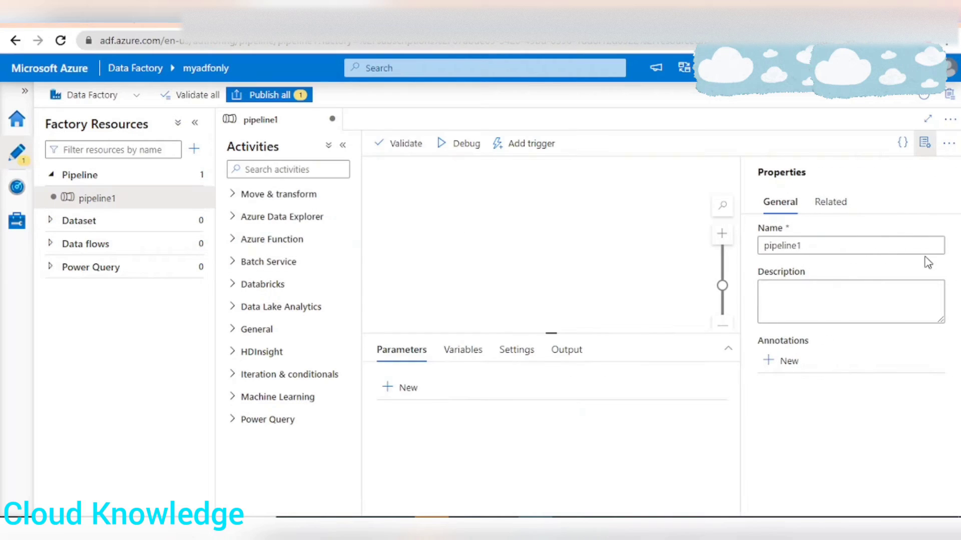
click(839, 246)
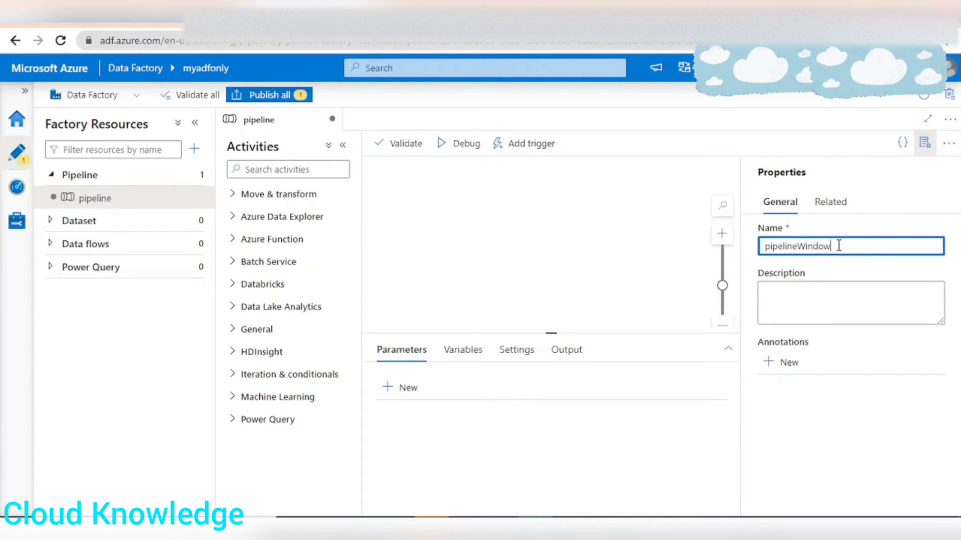
text(Window)
click(925, 153)
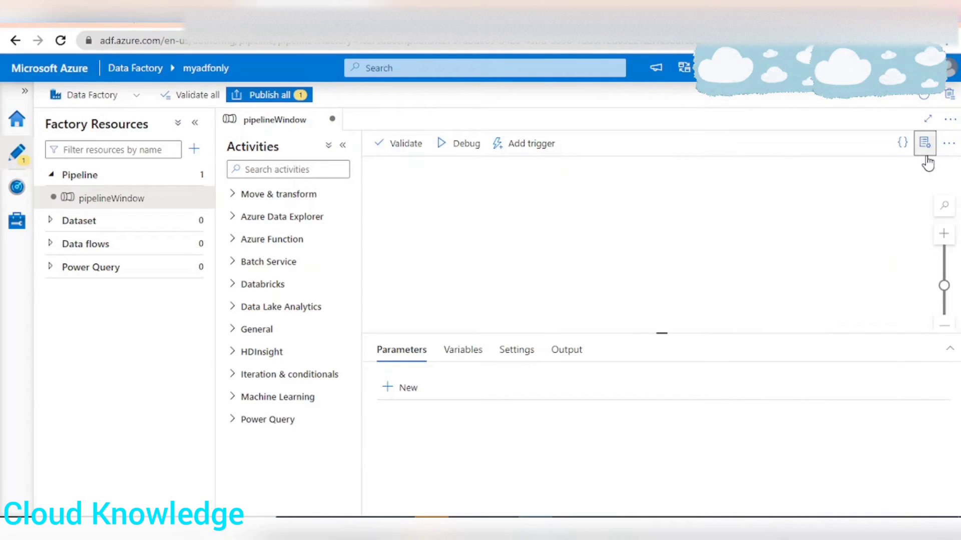
Add a Data flow activity to the pipeline canvas and create a new data flow for it from its settings.
click(245, 196)
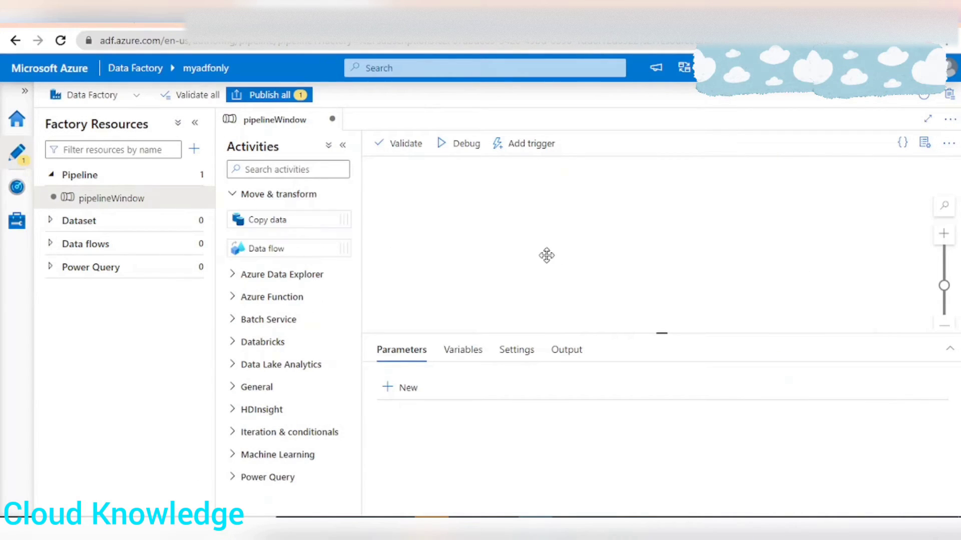
drag(276, 248, 648, 230)
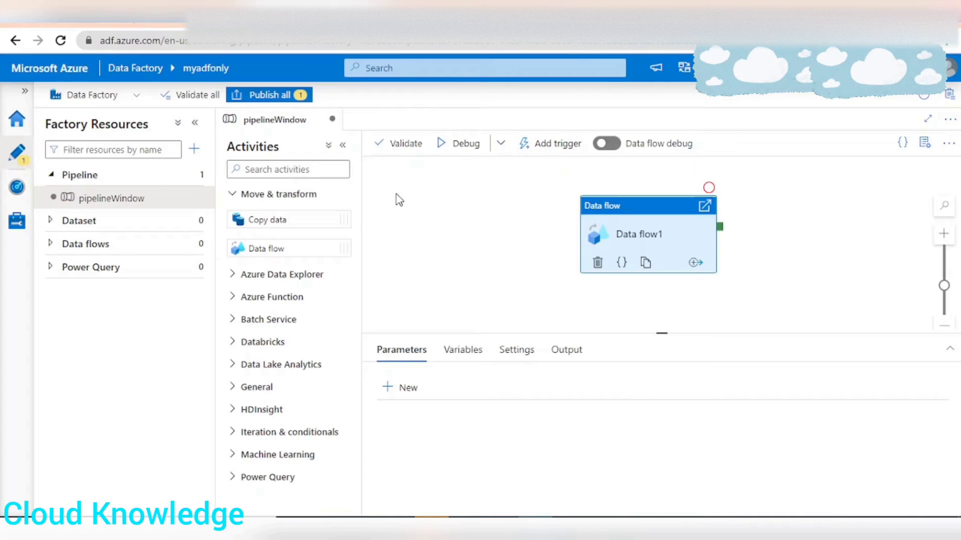
click(343, 145)
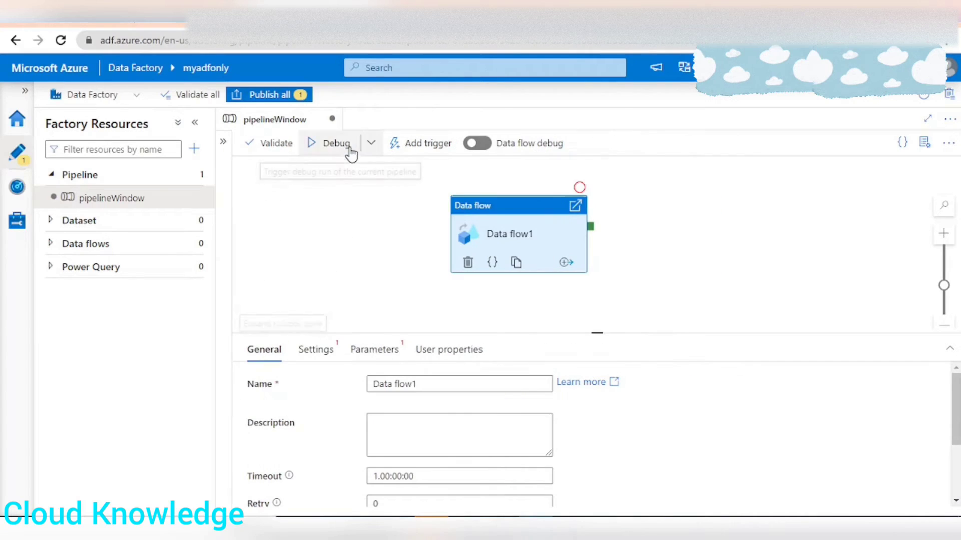
click(316, 350)
click(601, 389)
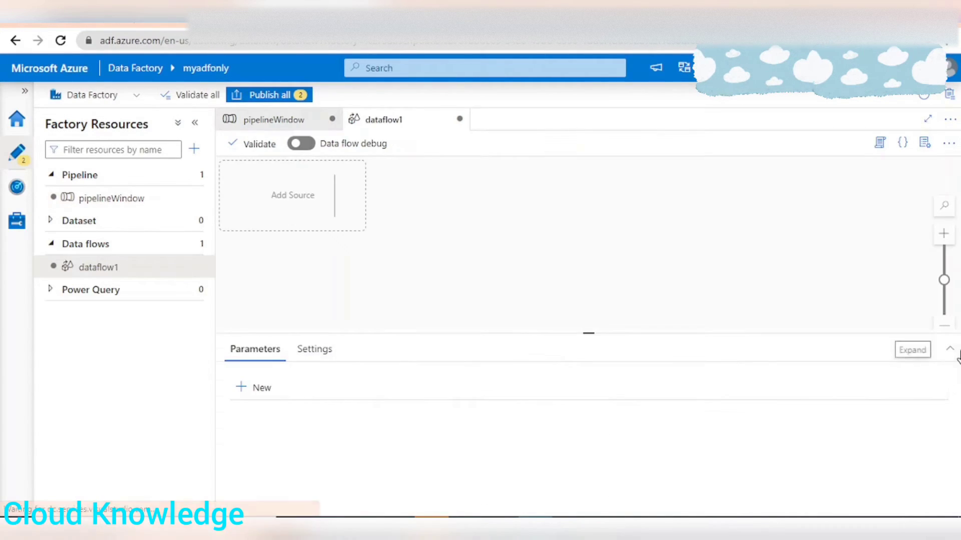
Rename the new data flow as dataflowWindow.
click(822, 245)
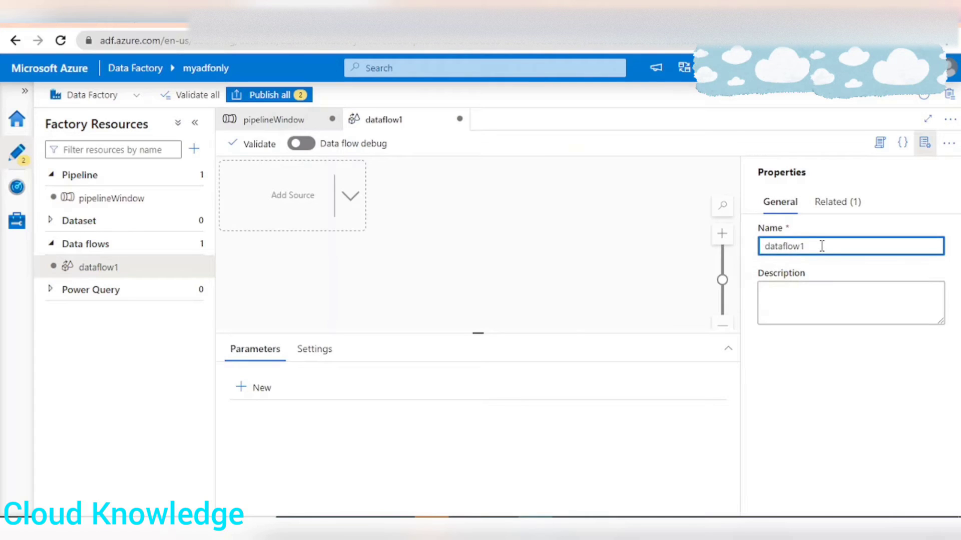
text(Window)
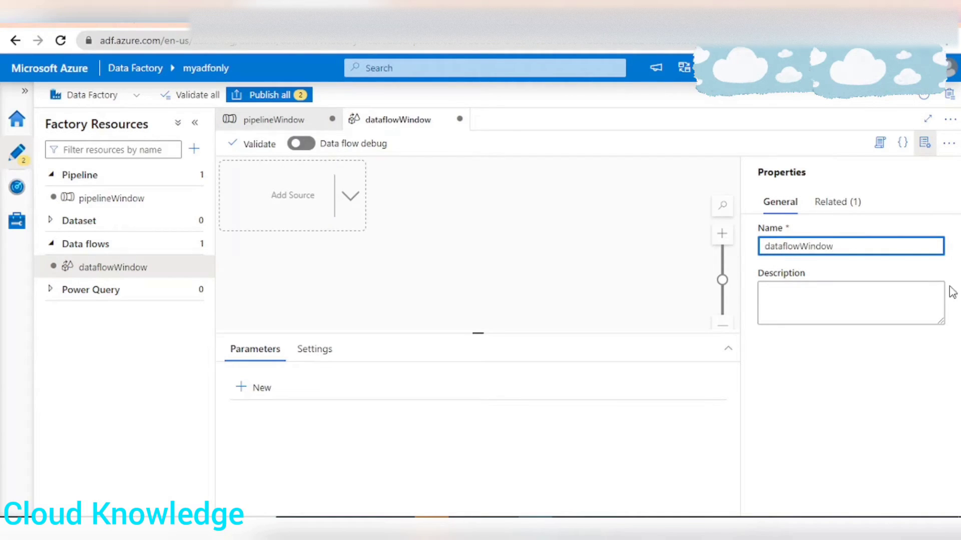
click(924, 143)
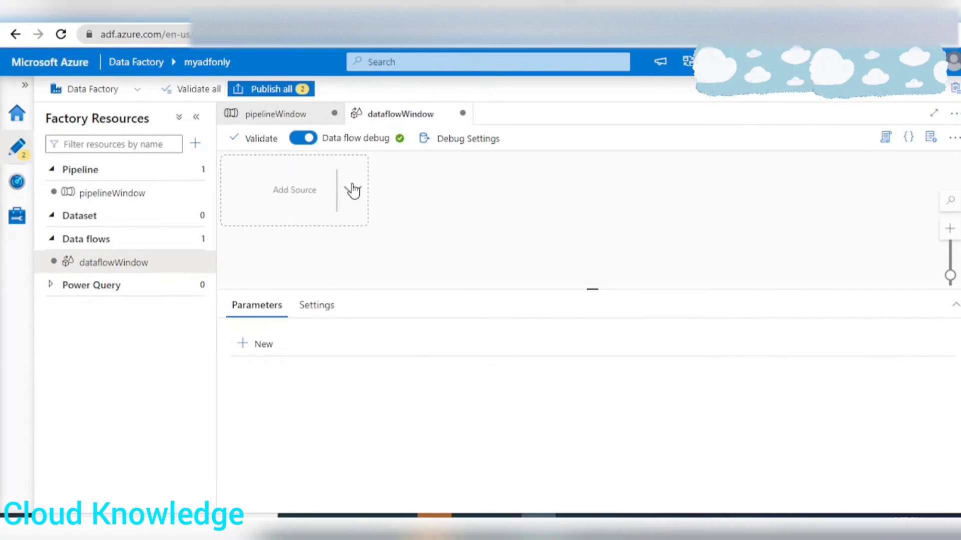
Add a source to the data flow and name its output stream sourceWindow.
click(353, 190)
click(396, 194)
click(359, 443)
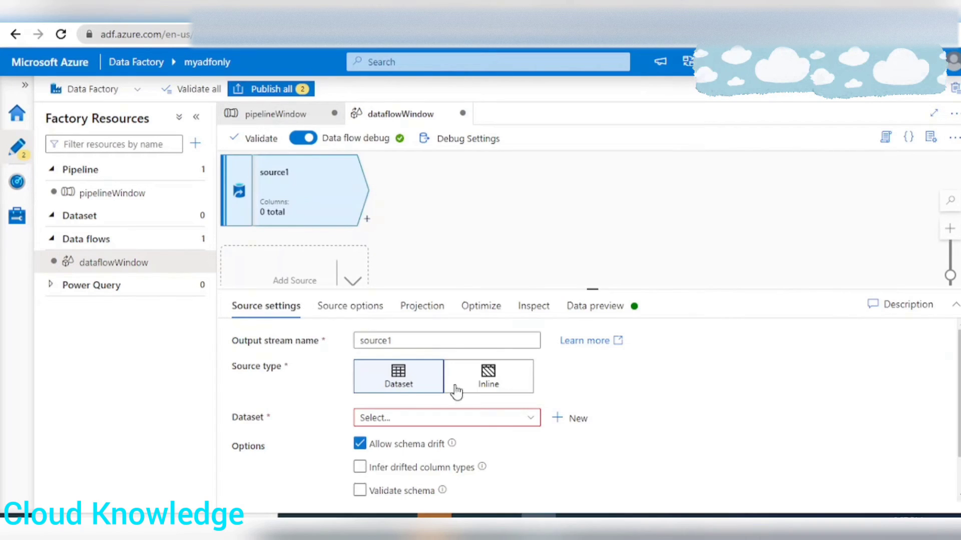
click(424, 340)
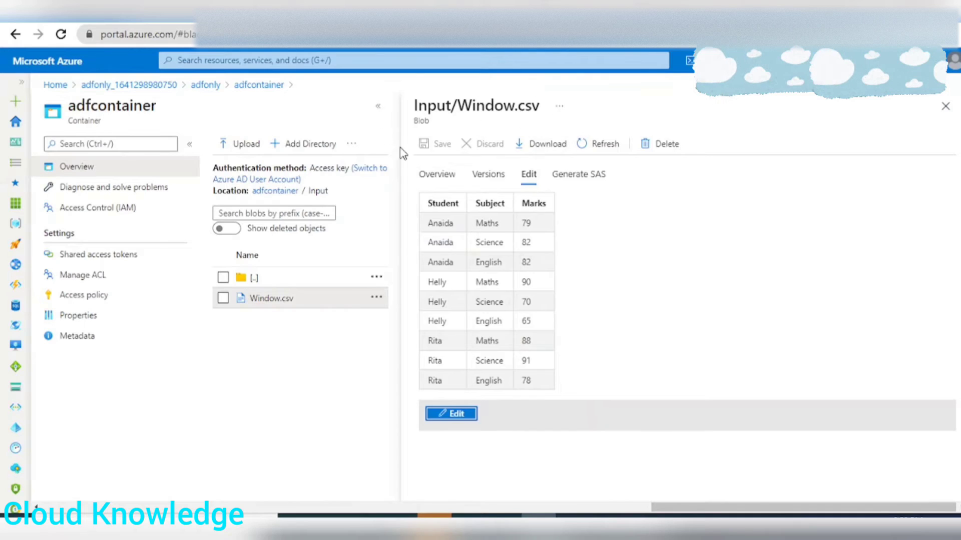
Review the student, subject and marks rows of Input/Window.csv in the Azure portal's adfcontainer.
drag(422, 224, 537, 372)
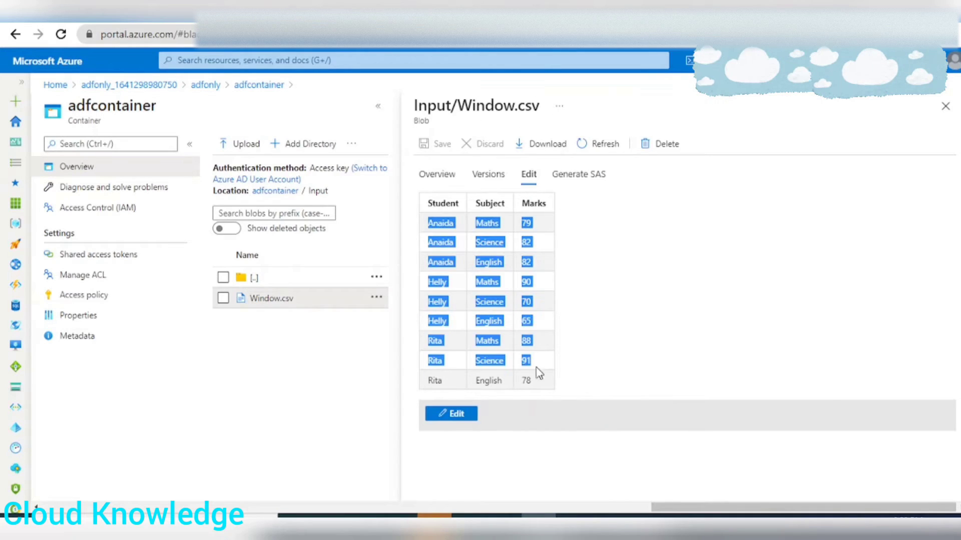
click(578, 368)
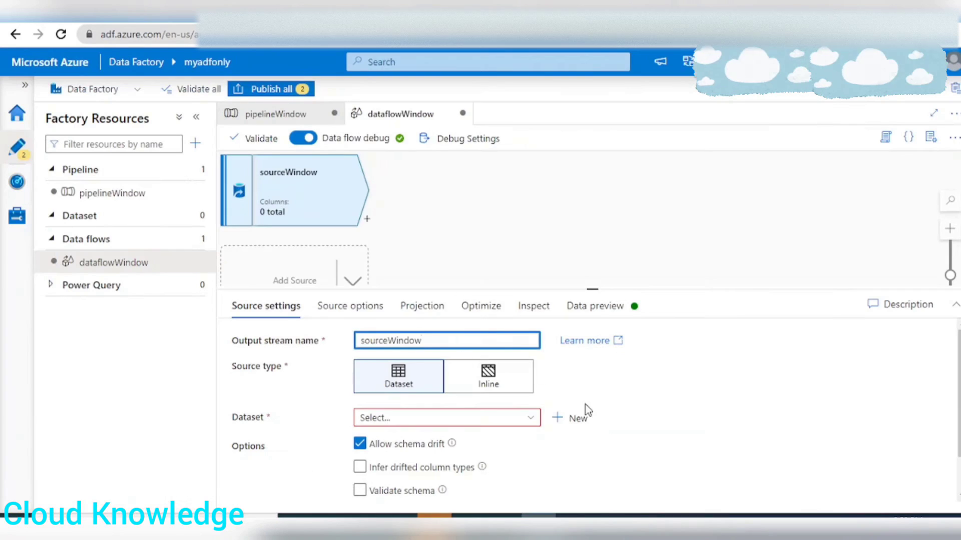
Start a new dataset for the source, using Azure Data Lake Storage Gen2 as the data store and DelimitedText as the format.
click(575, 418)
click(740, 423)
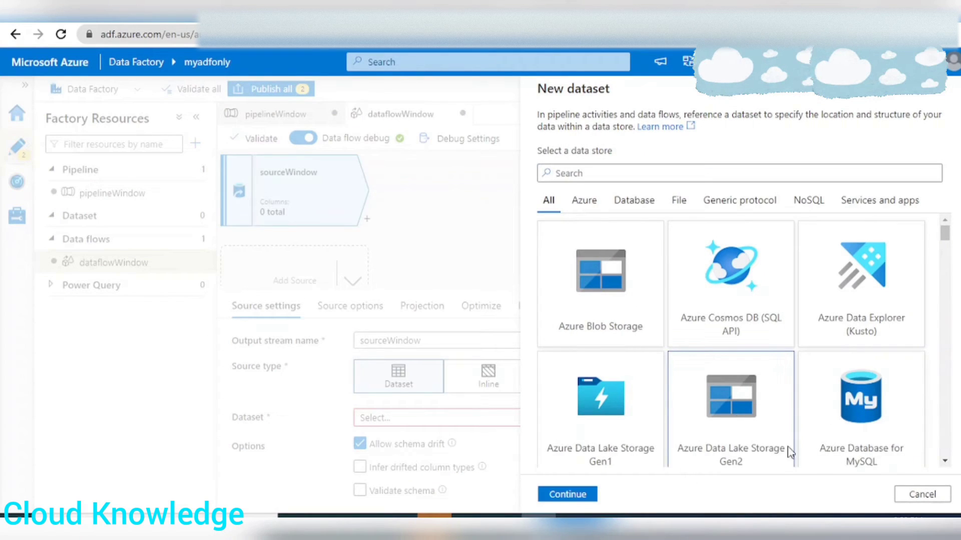
click(576, 493)
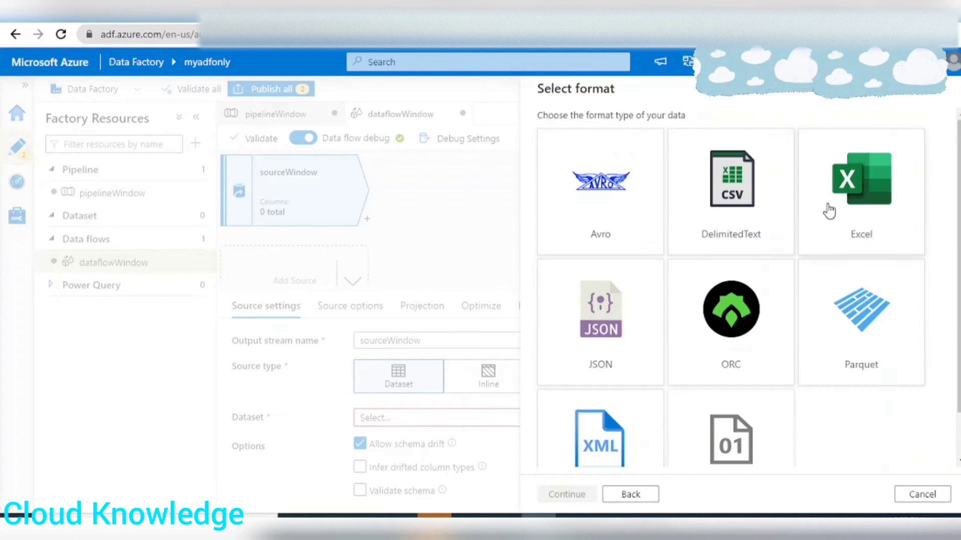
click(714, 166)
click(571, 499)
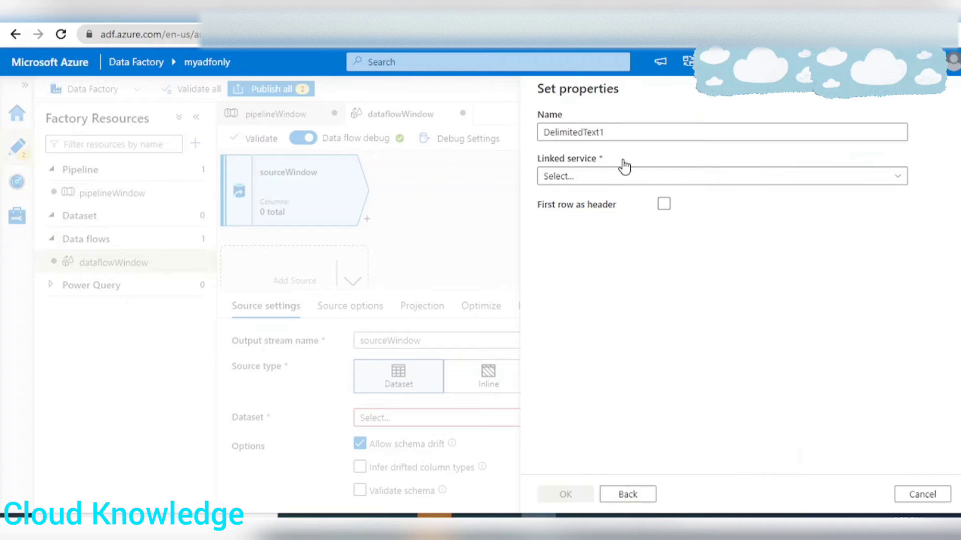
Name the dataset SampleInputWindow, select the AzureDataLakeStorageGen2 linked service and treat the first row as header.
text(SampleInputWindow)
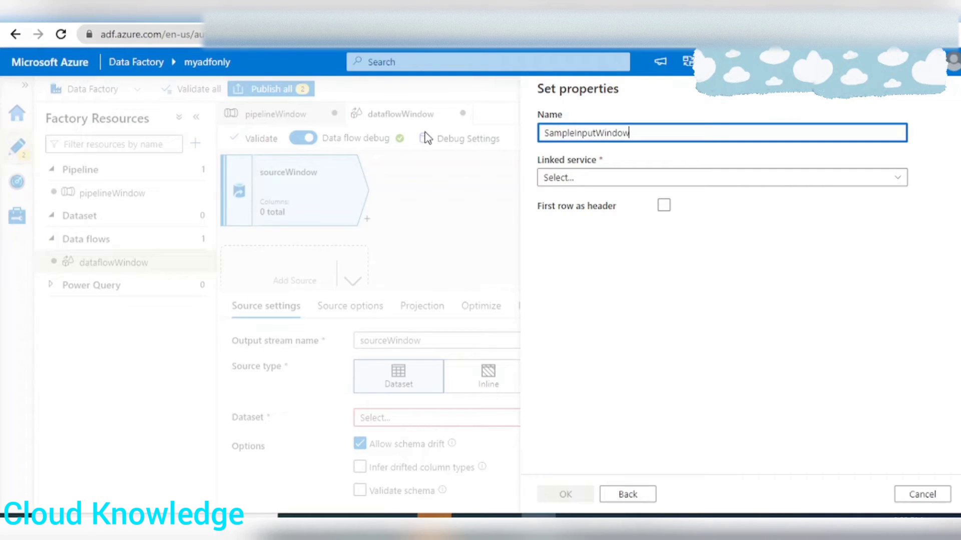
click(581, 179)
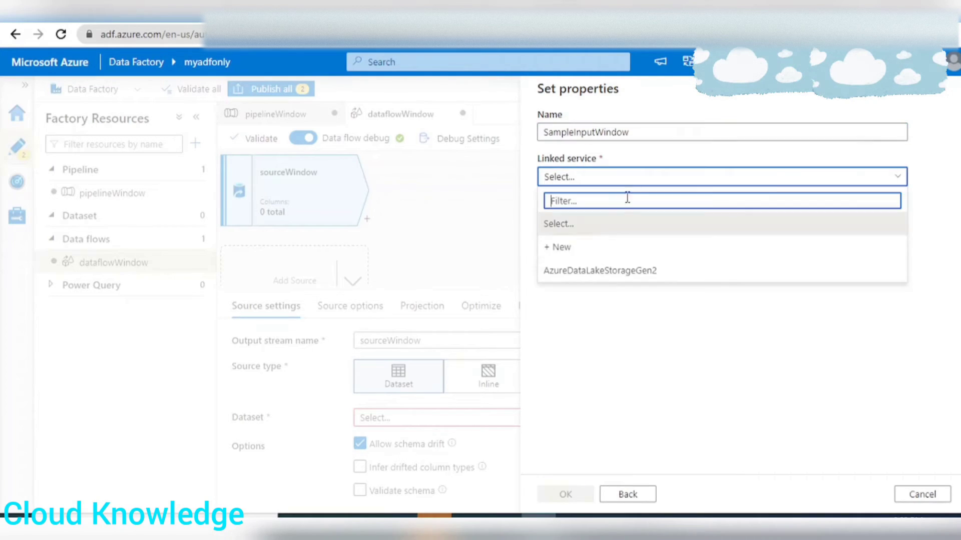
click(590, 272)
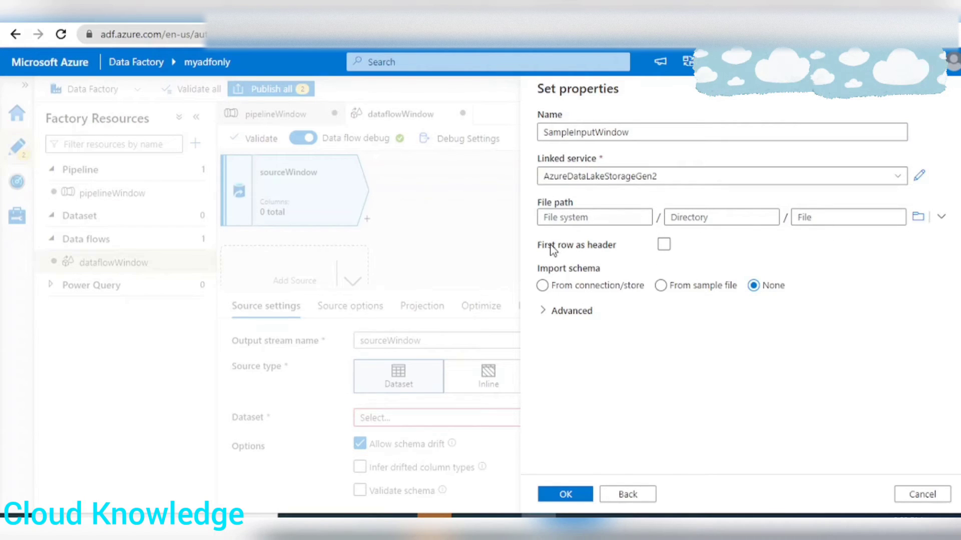
click(664, 245)
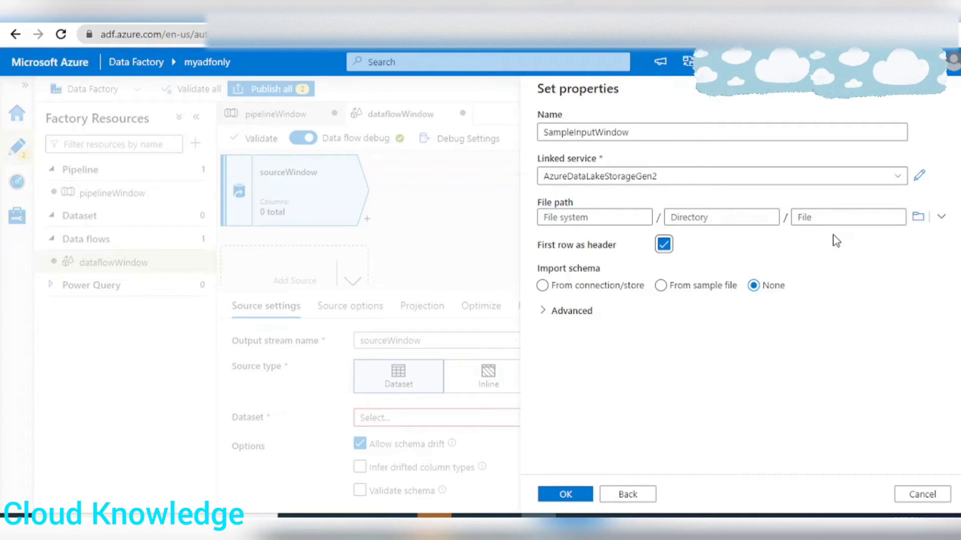
Set the dataset's file path to adfcontainer/Input/Window.csv with schema import from connection/store, and create the dataset.
click(917, 217)
click(595, 166)
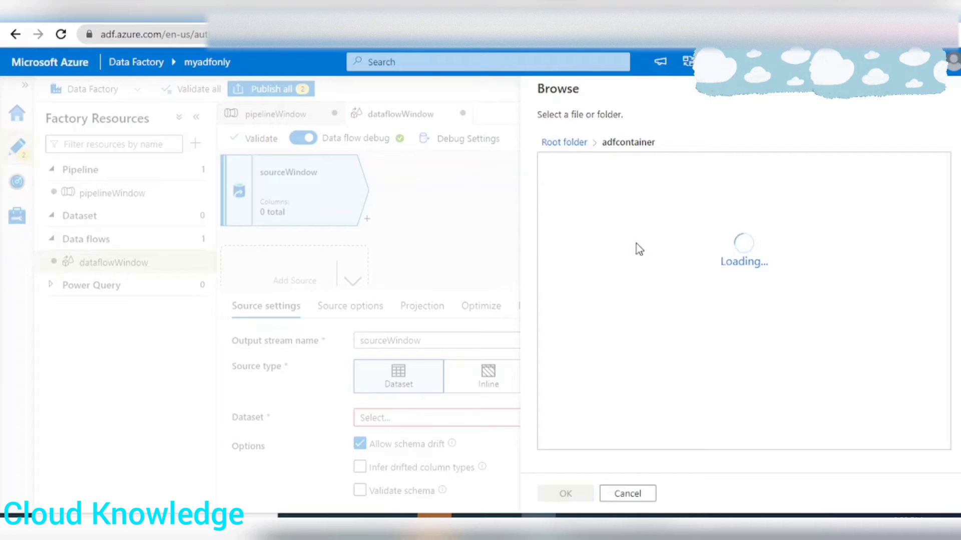
click(590, 167)
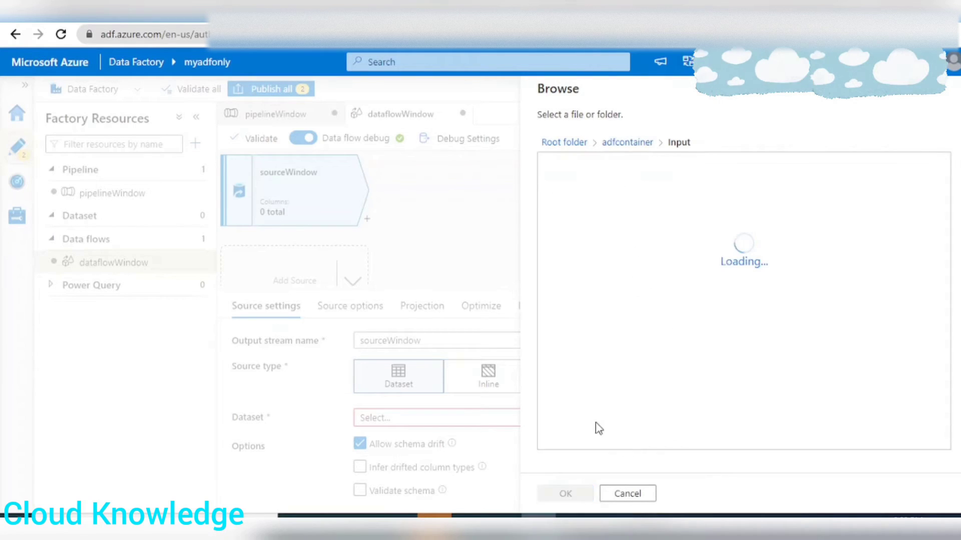
click(585, 165)
click(564, 493)
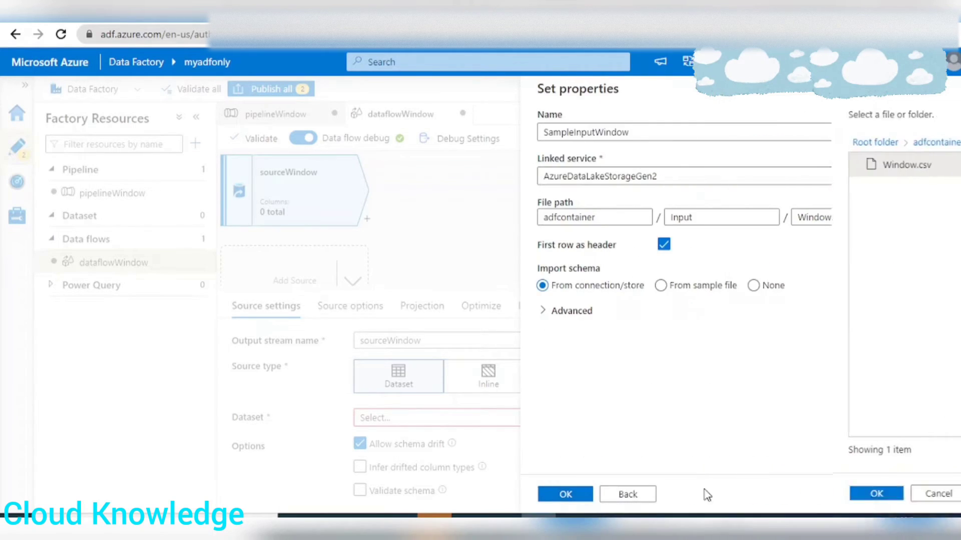
click(569, 494)
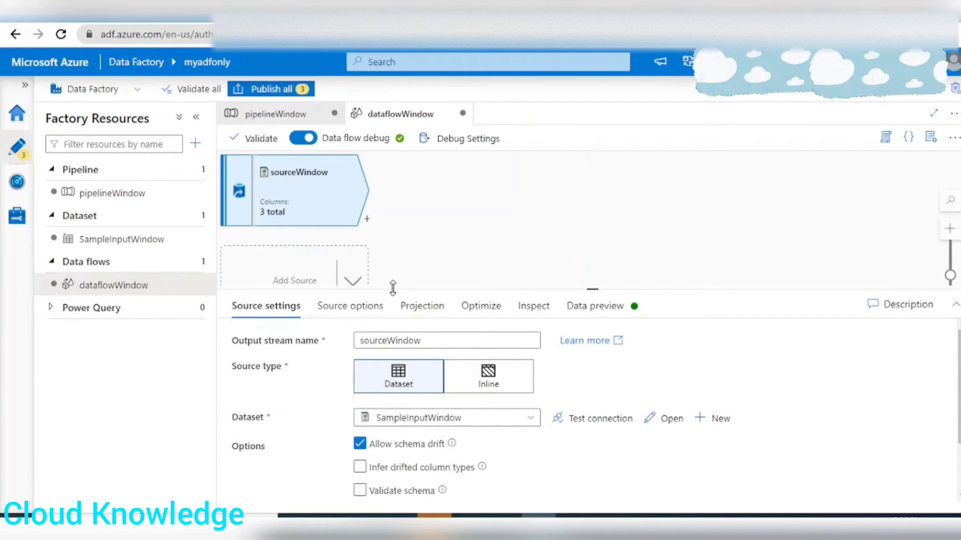
Load the data preview of the sourceWindow stream to inspect its Student, Subject and Marks columns.
drag(393, 288, 409, 236)
click(594, 254)
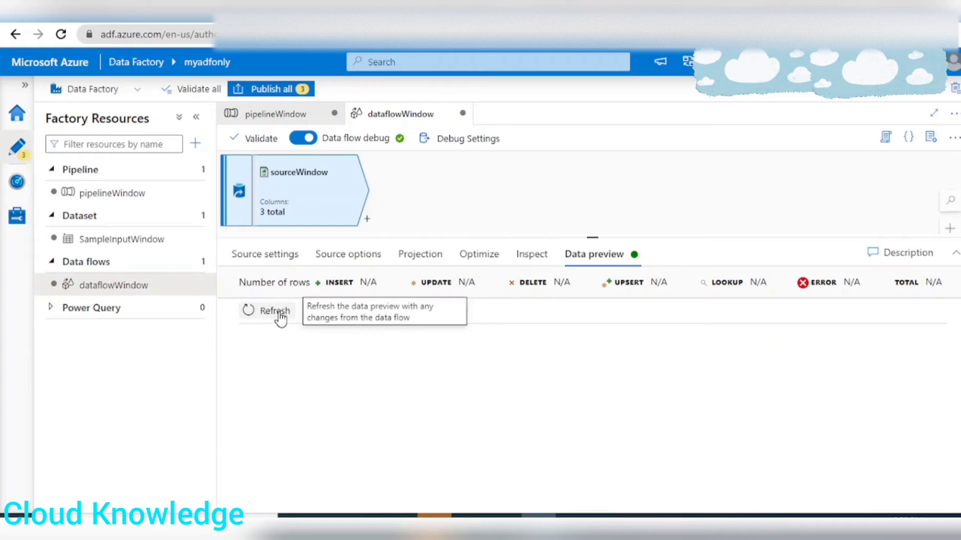
click(248, 310)
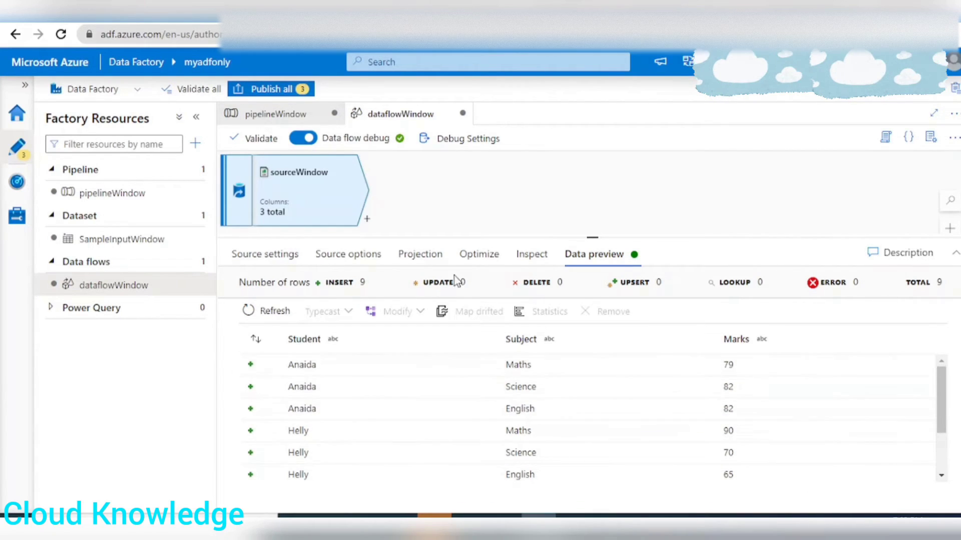
Add a Window transformation after sourceWindow and name its output stream Window.
click(367, 220)
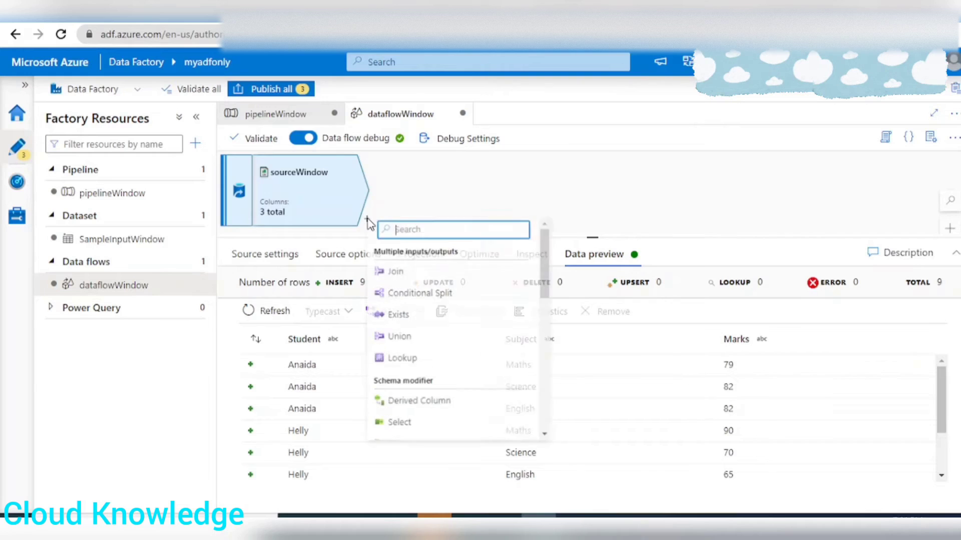
scroll(445, 385, down, 3)
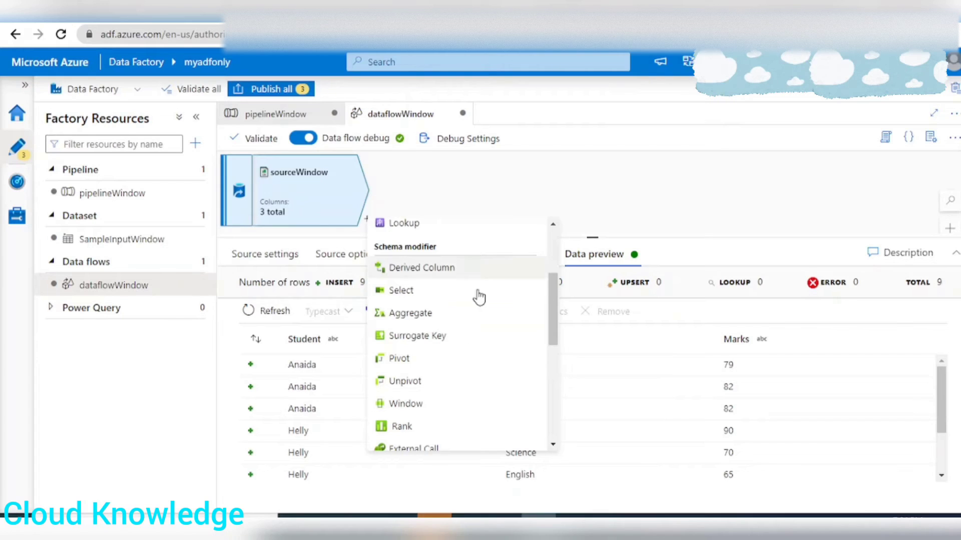
click(406, 404)
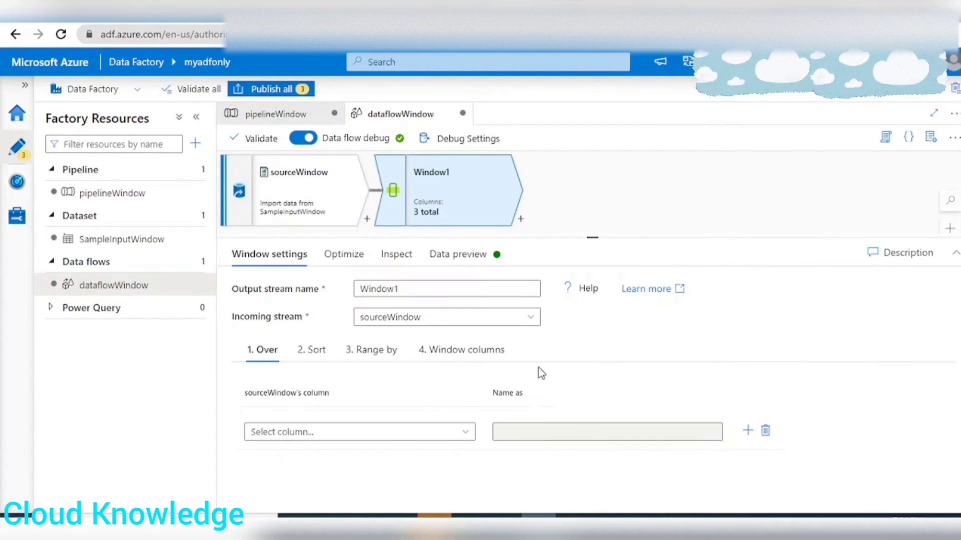
click(424, 288)
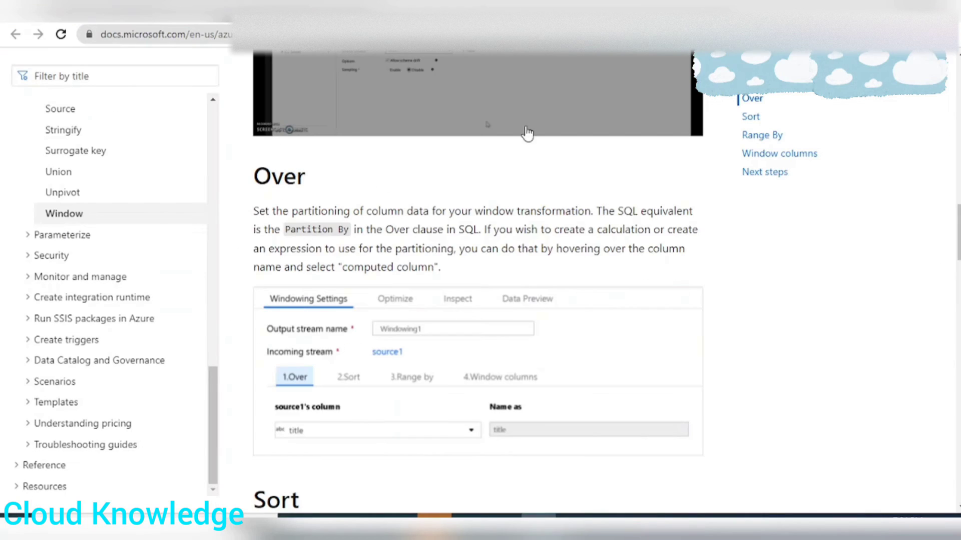
Consult the Over section of the Microsoft docs and the Excel input dataset, and set Student as the window's Over column.
scroll(549, 296, up, 15)
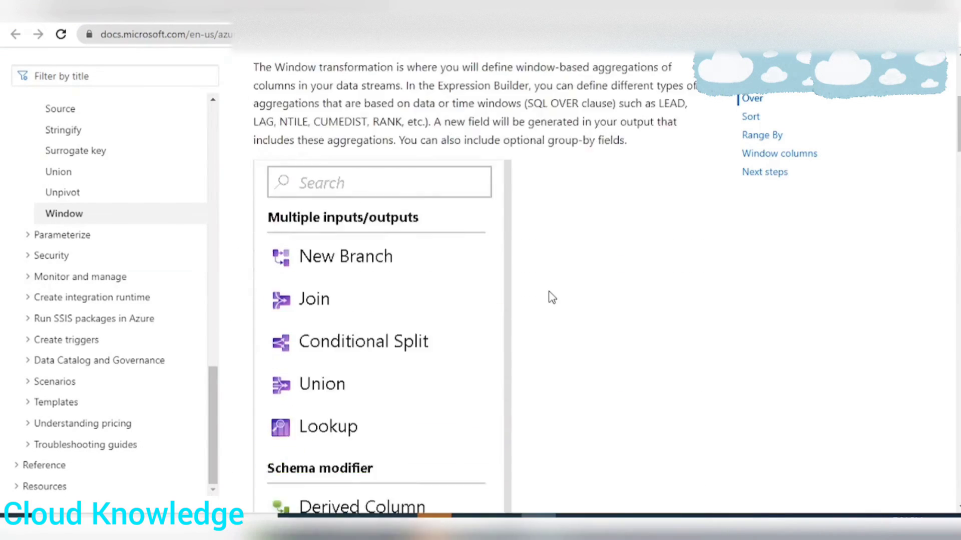
scroll(552, 295, down, 5)
scroll(553, 295, down, 15)
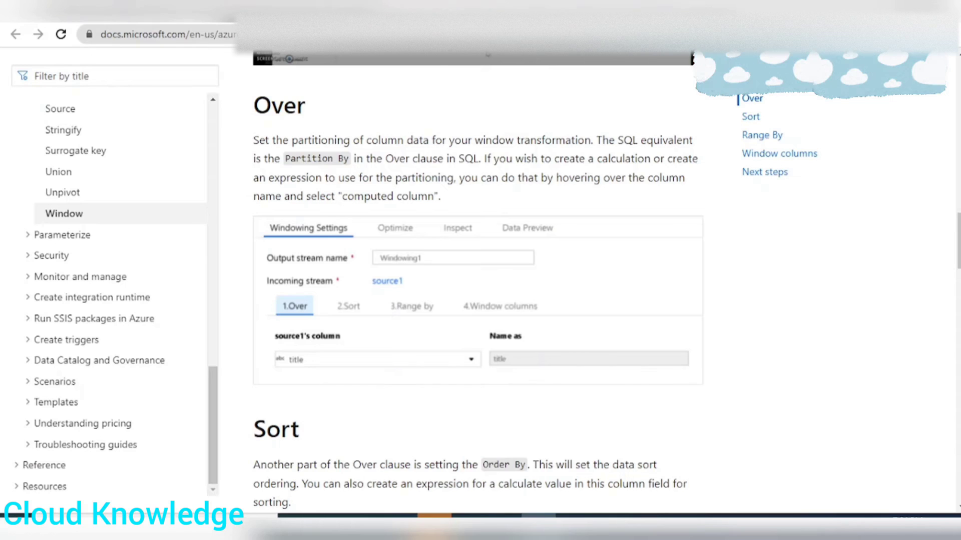
click(503, 524)
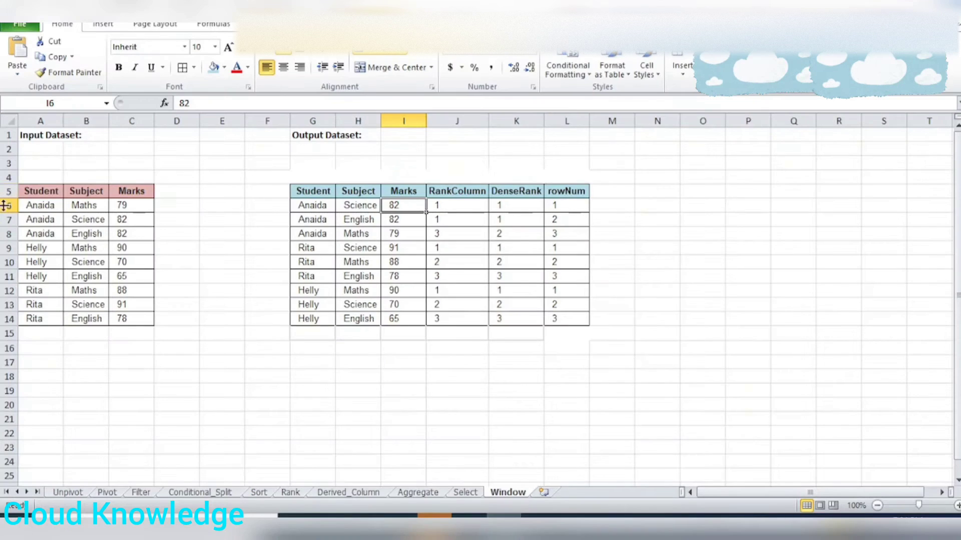
drag(48, 194, 150, 232)
click(36, 190)
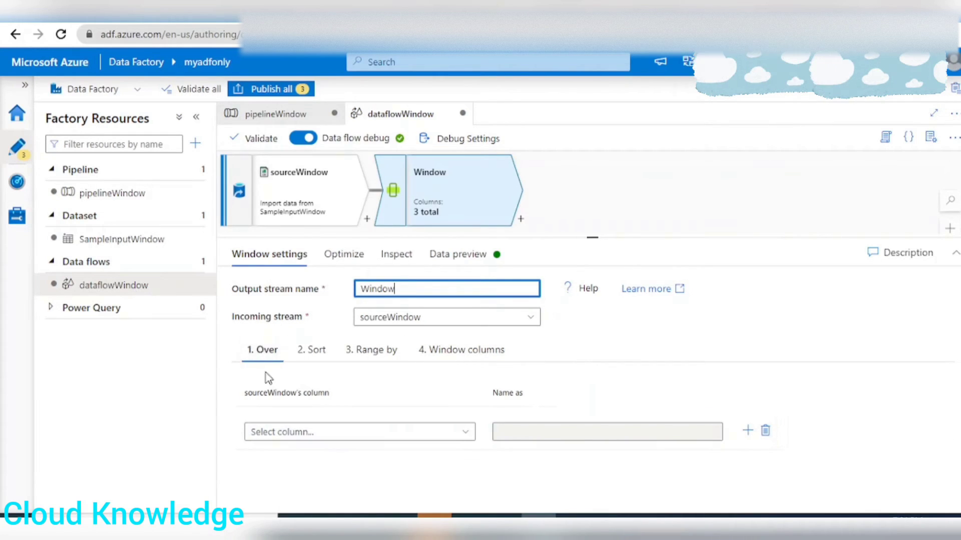
click(301, 432)
click(286, 455)
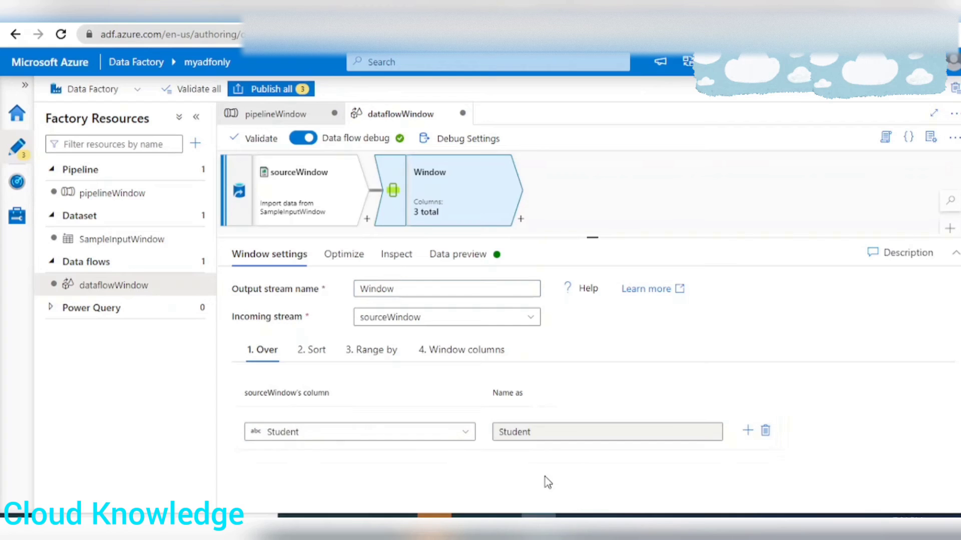
Check the RANK partition and order example on oracle-base.com, and sort the window by Marks in descending order.
click(311, 350)
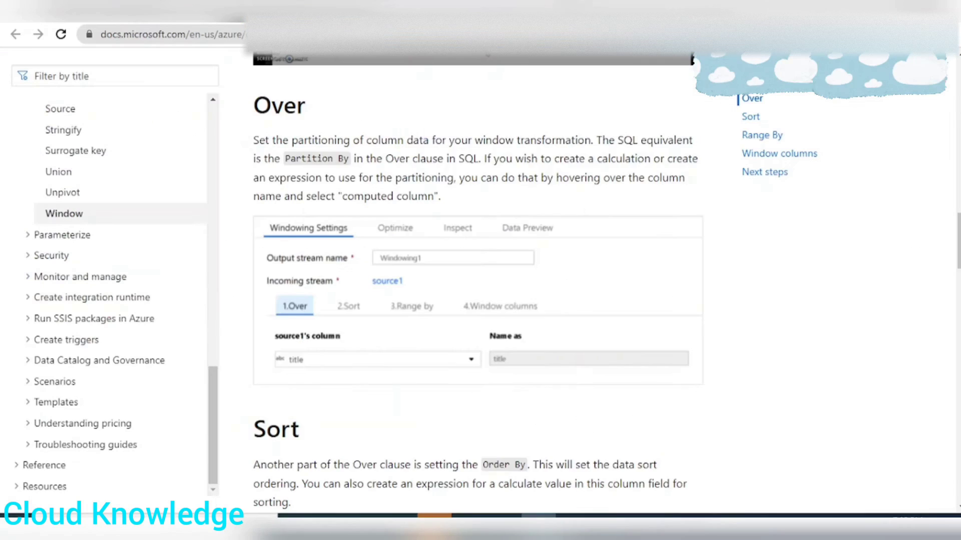
scroll(521, 265, down, 4)
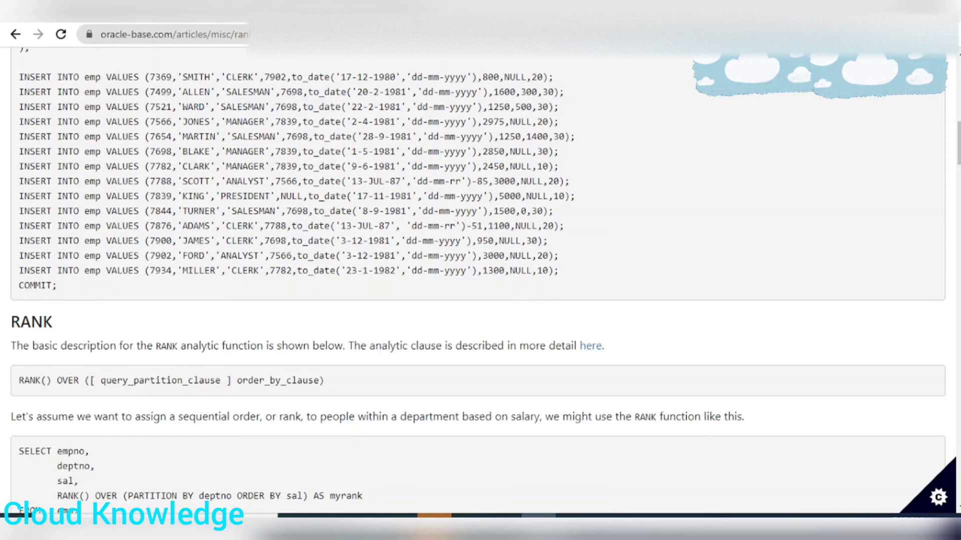
scroll(341, 209, up, 7)
scroll(341, 209, down, 11)
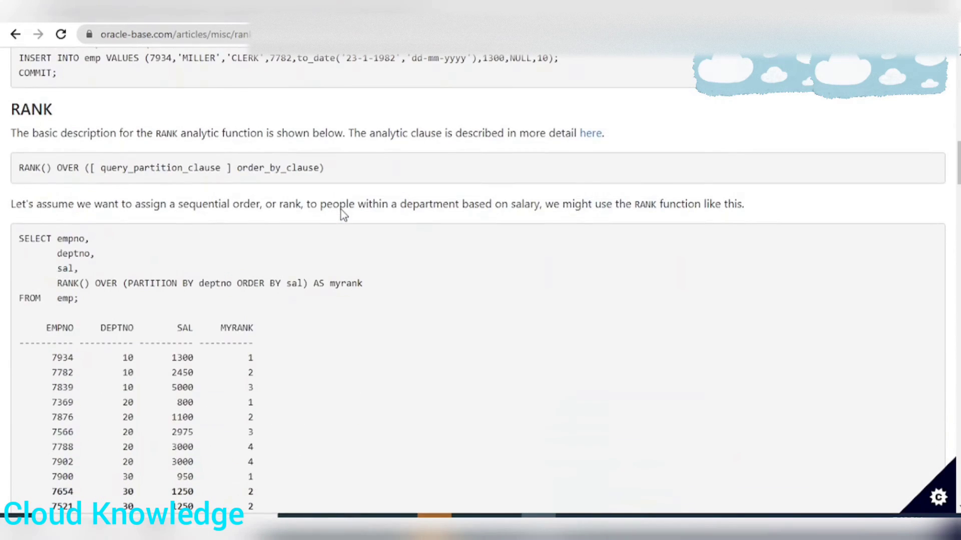
scroll(340, 210, down, 1)
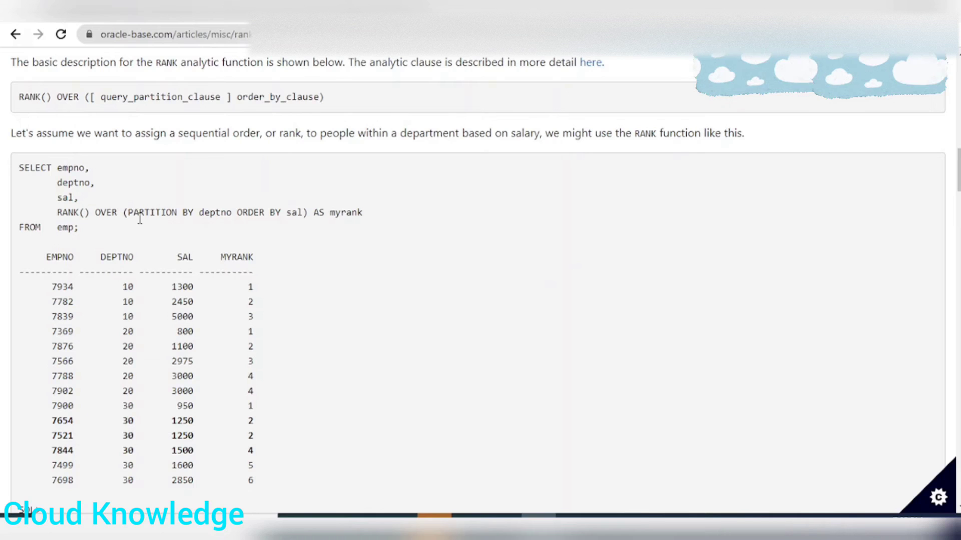
drag(128, 215, 196, 215)
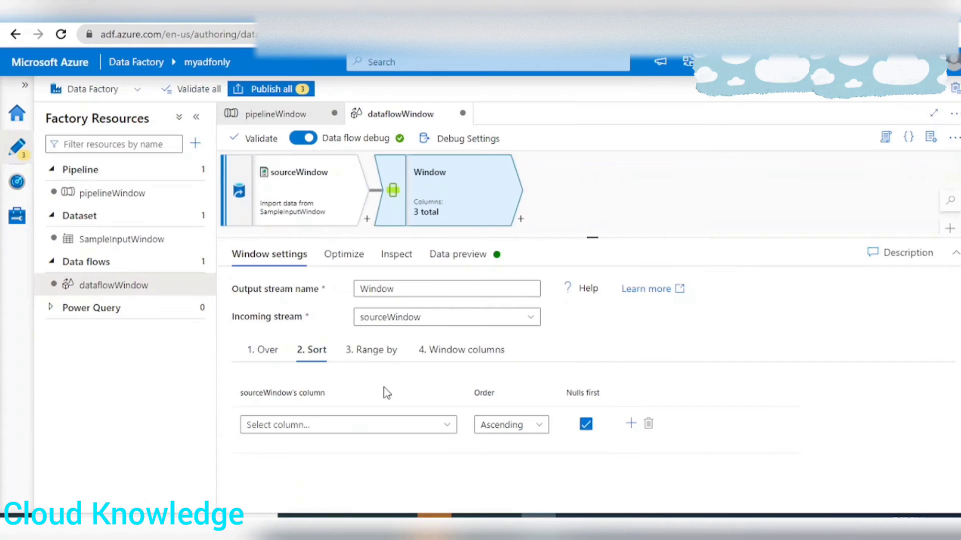
click(331, 427)
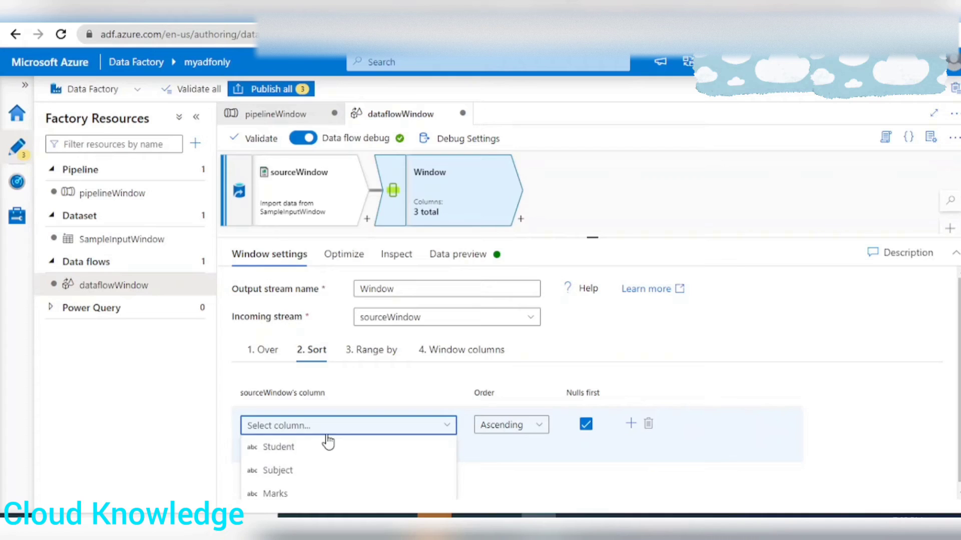
click(278, 495)
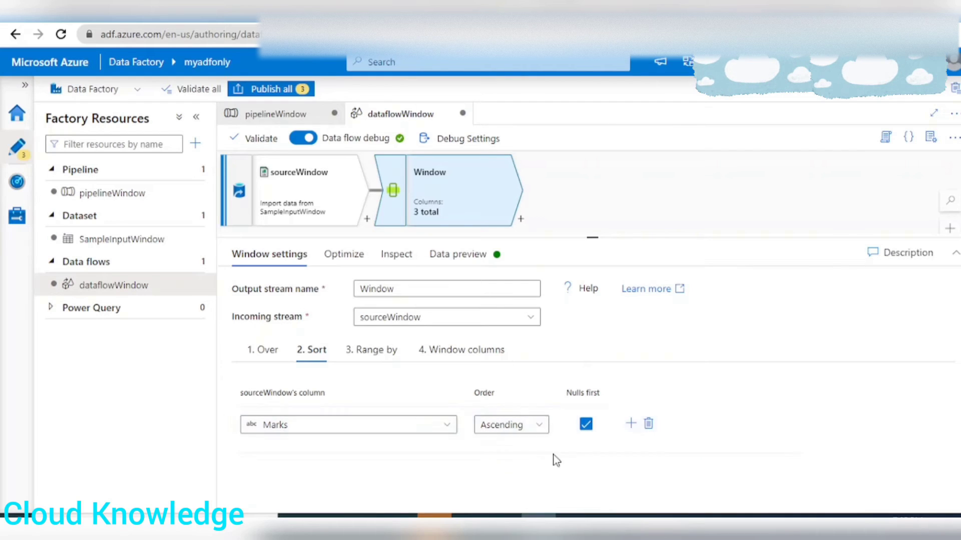
click(542, 433)
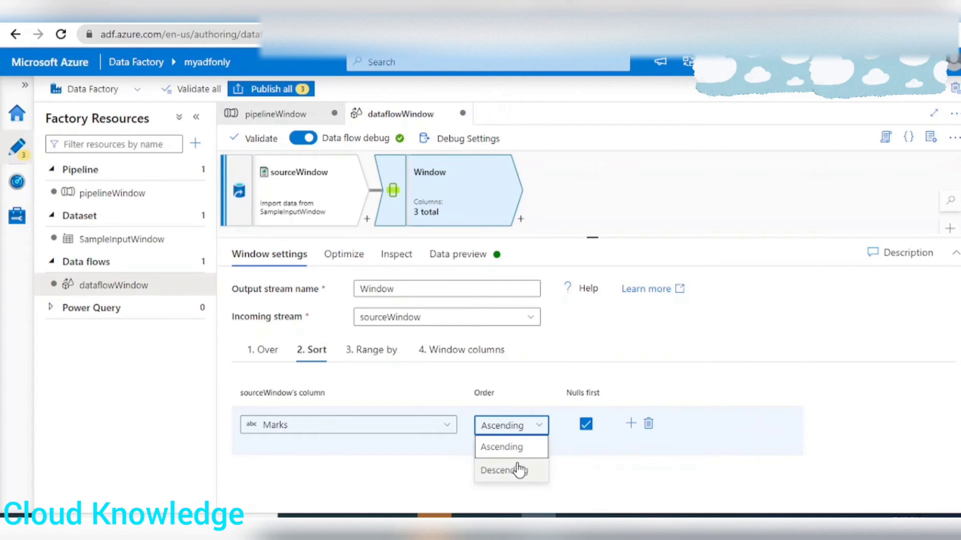
click(506, 473)
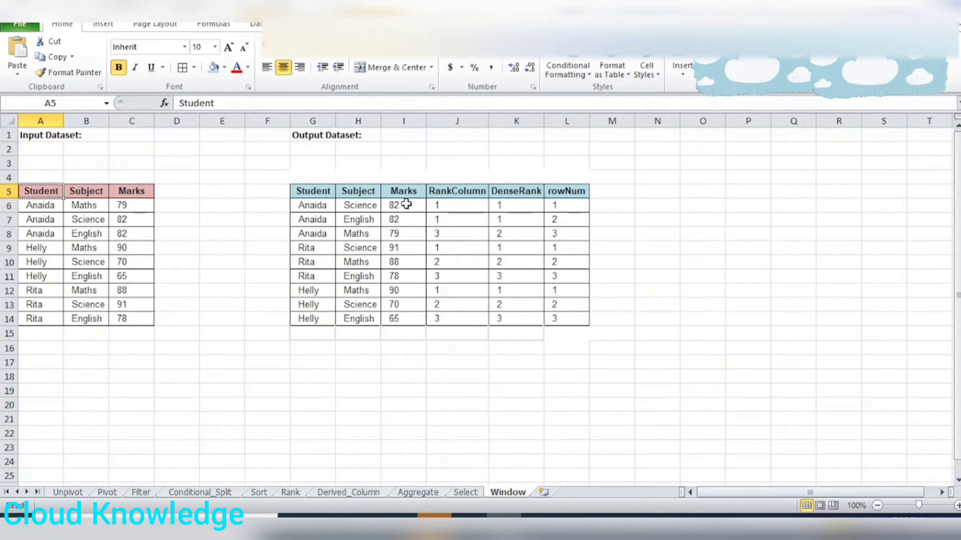
Review the window's Range by options and the RankColumn, DenseRank and rowNum columns of the expected output in the Excel Window sheet.
drag(403, 204, 439, 232)
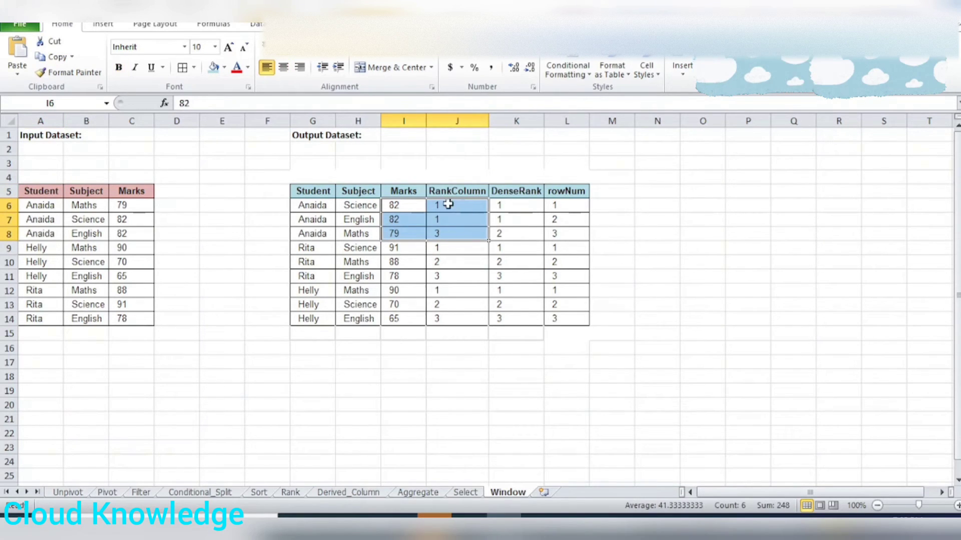
click(414, 203)
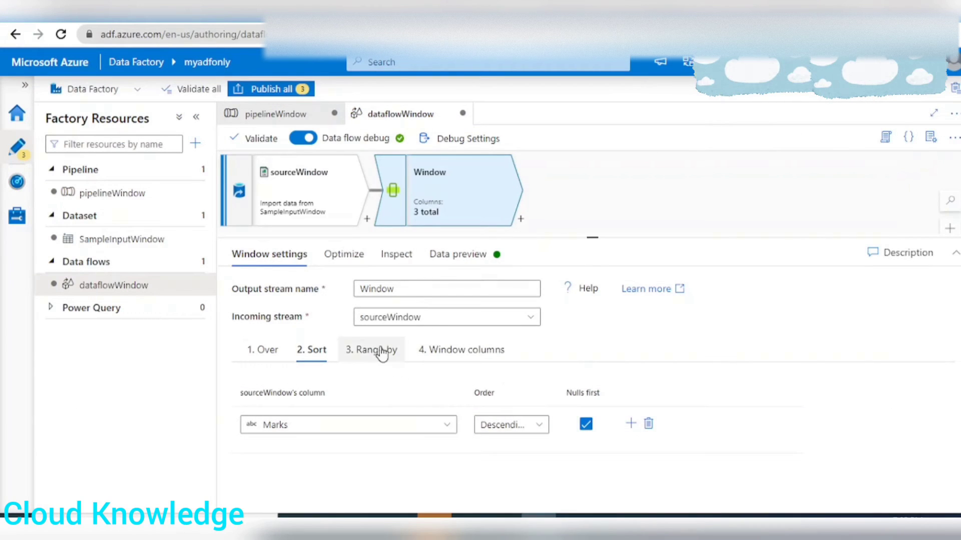
click(381, 350)
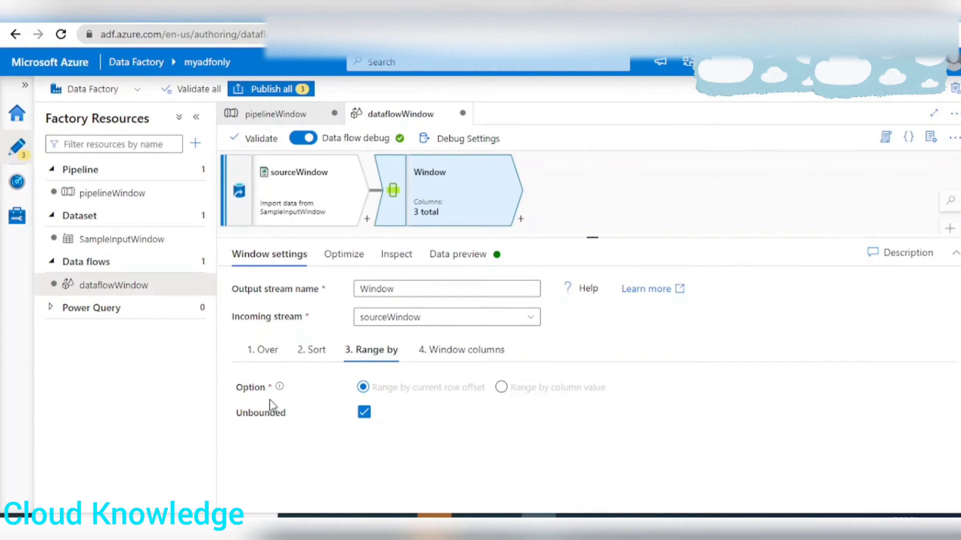
click(461, 353)
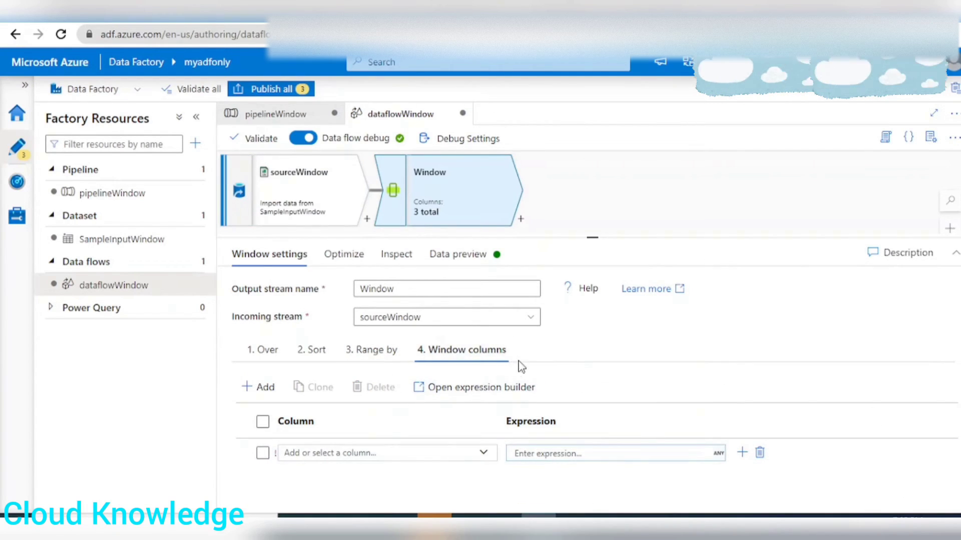
key(alt+Tab)
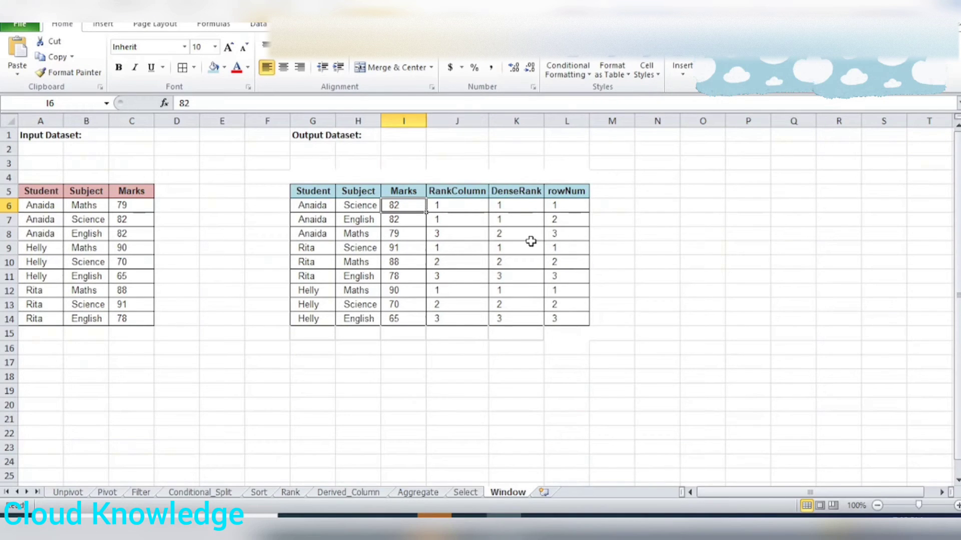
click(453, 193)
click(534, 194)
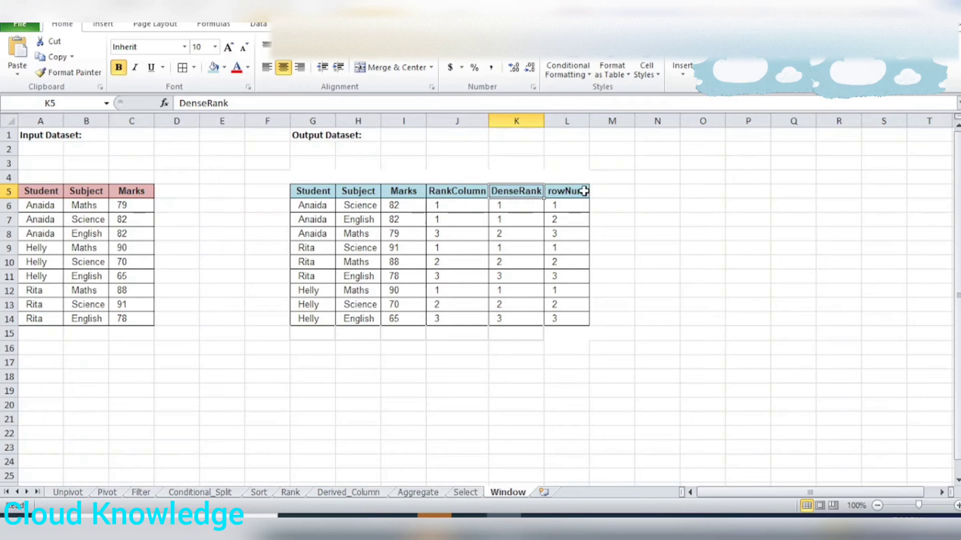
click(579, 191)
click(470, 207)
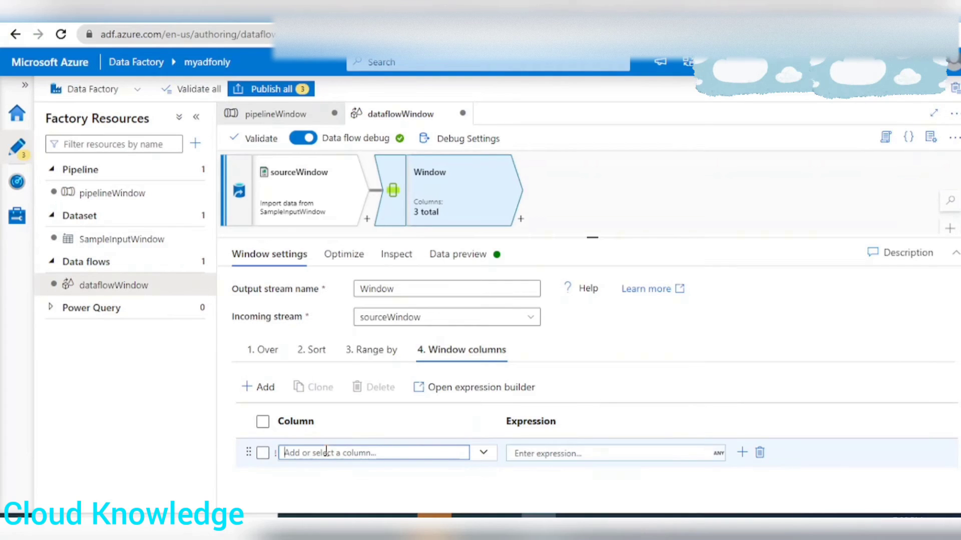
Name the first window column RankColumn and set its expression to rank() in the expression builder.
text(RankCol)
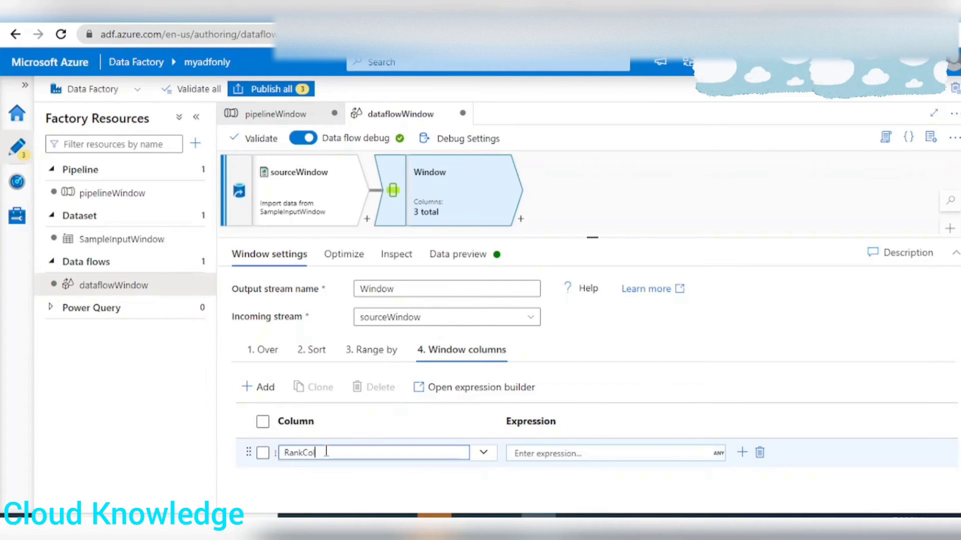
text(umn)
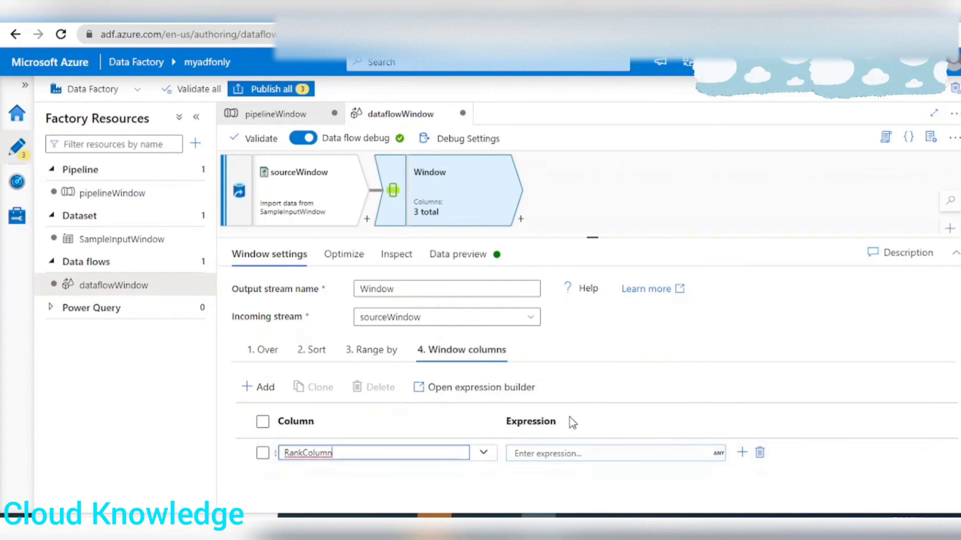
click(559, 454)
click(520, 474)
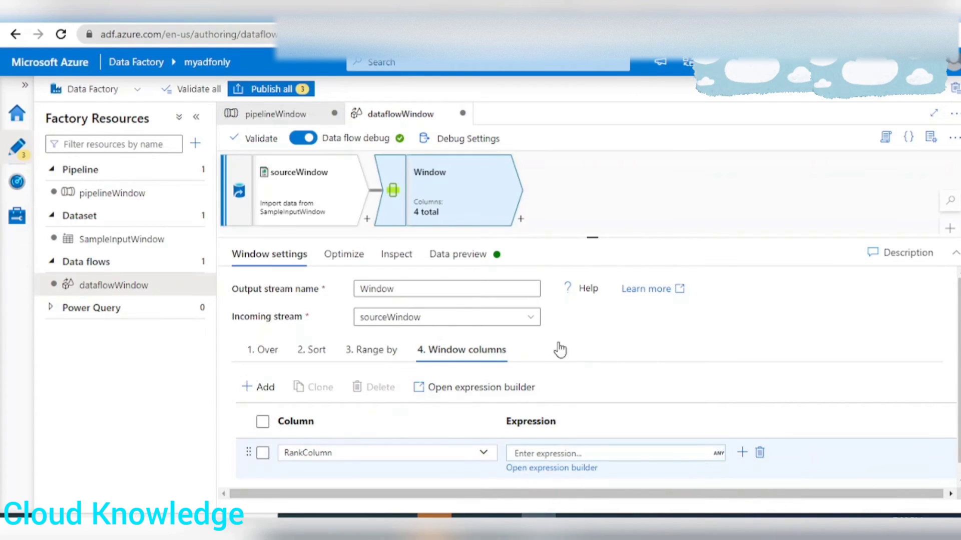
click(303, 223)
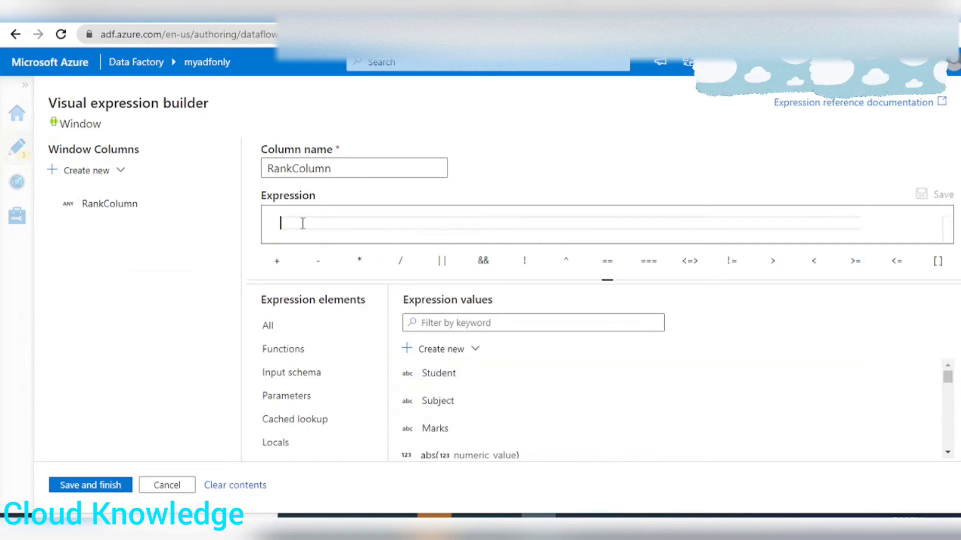
text(r)
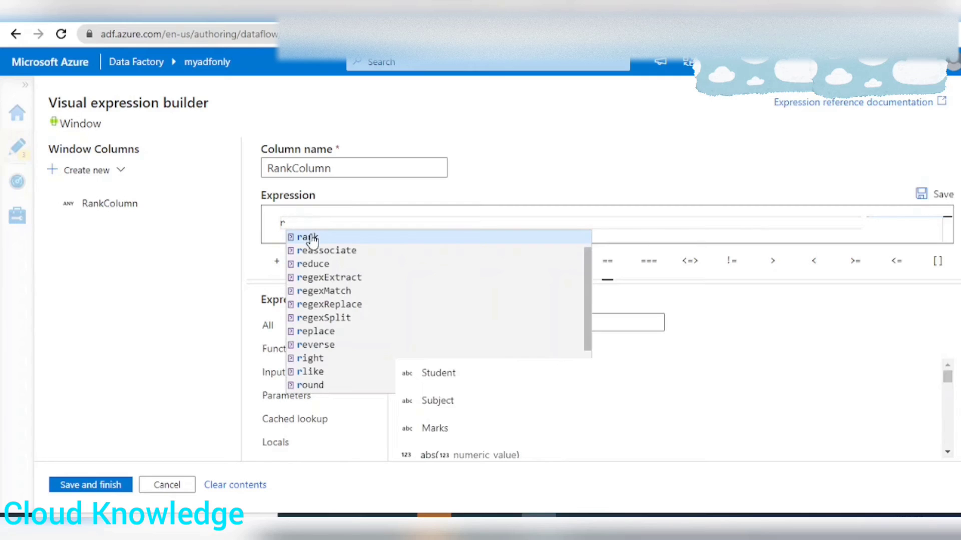
click(308, 238)
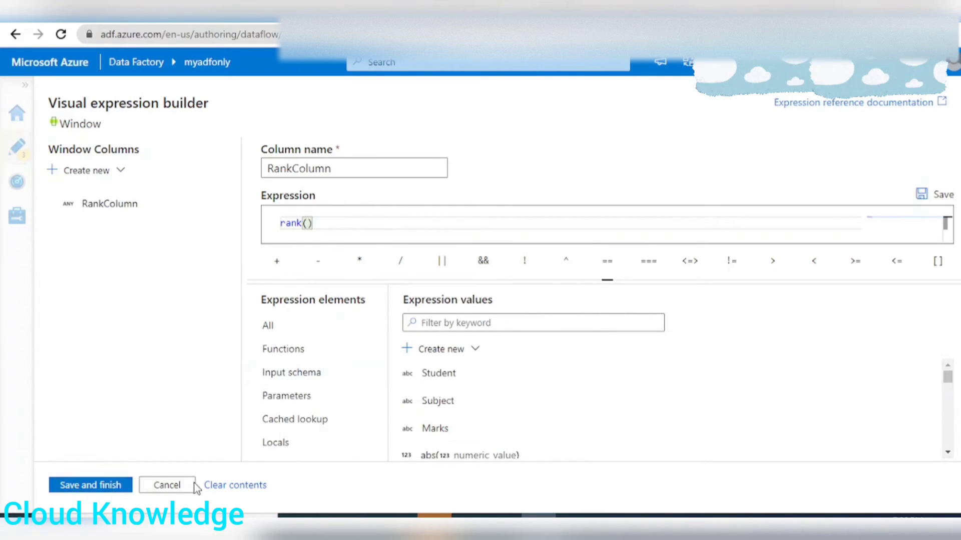
click(82, 485)
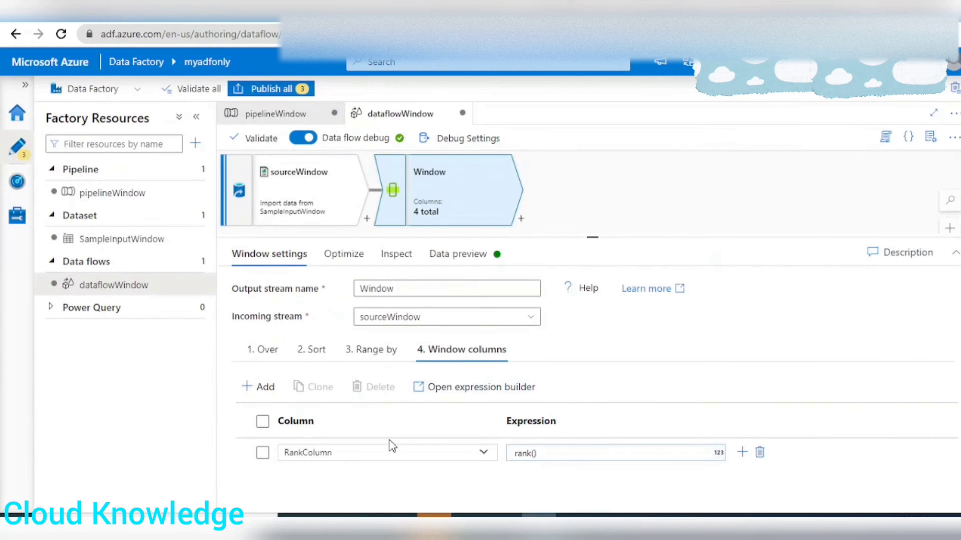
Refresh the Window transformation's data preview and review the RankColumn values for every student.
click(443, 254)
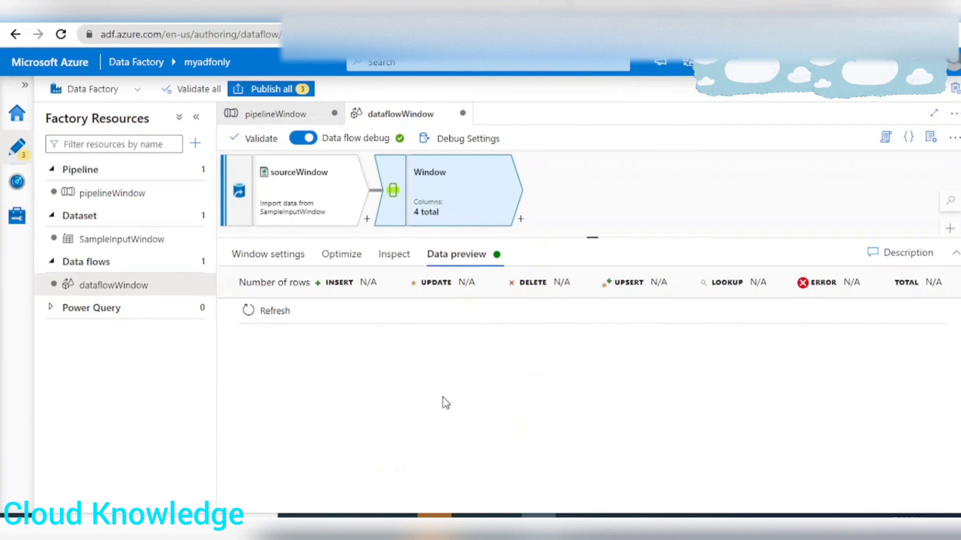
click(272, 313)
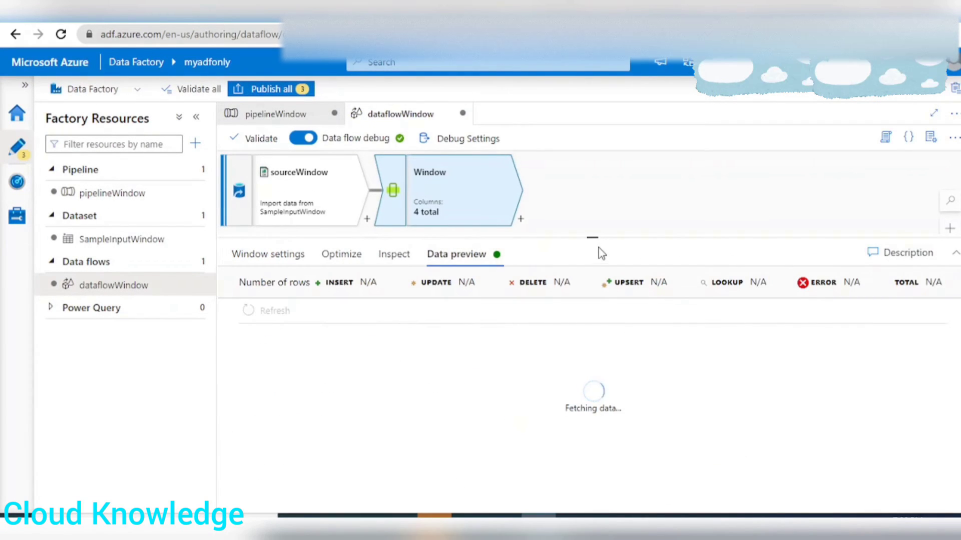
drag(595, 234, 595, 219)
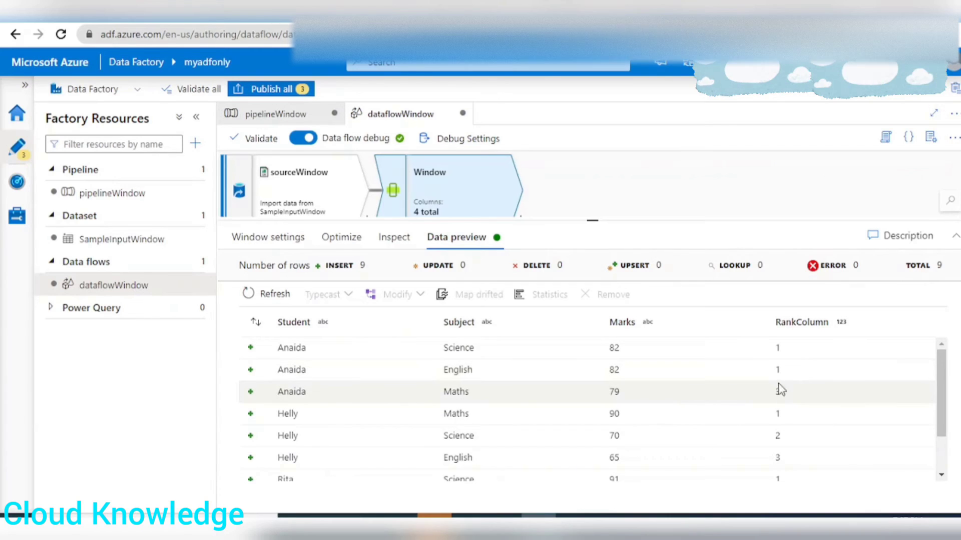
scroll(803, 392, down, 2)
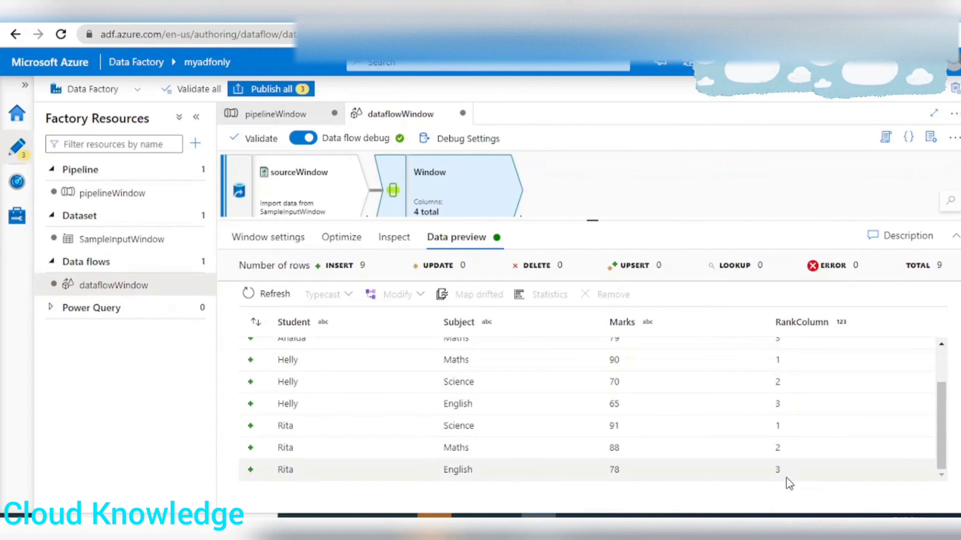
scroll(789, 484, up, 2)
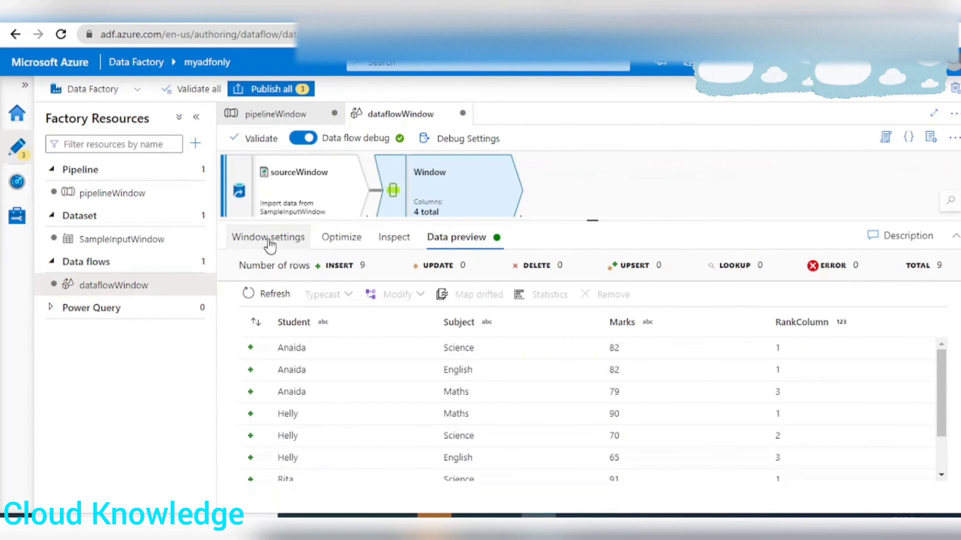
Switch to Excel to check the DenseRank and rowNum columns of the output dataset, and return to the data flow.
click(504, 516)
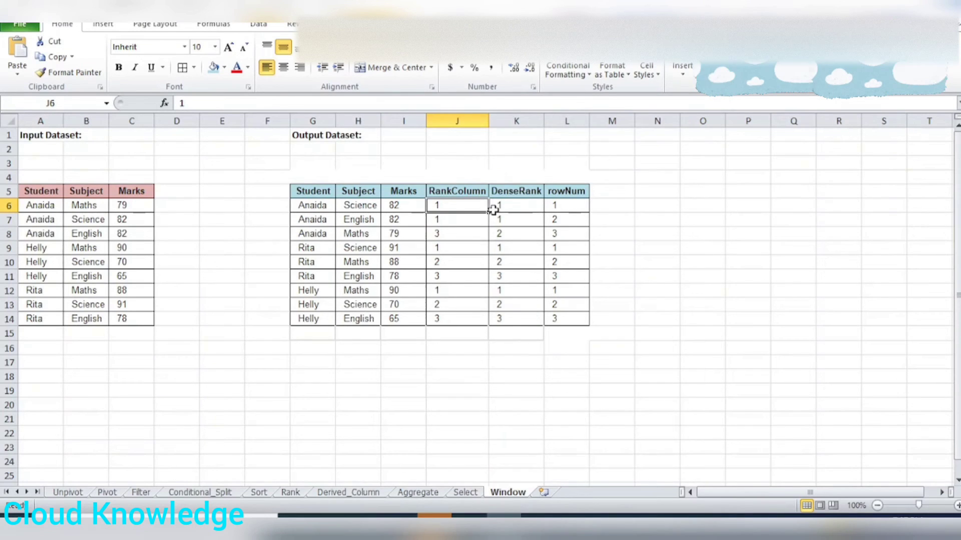
drag(521, 190, 523, 315)
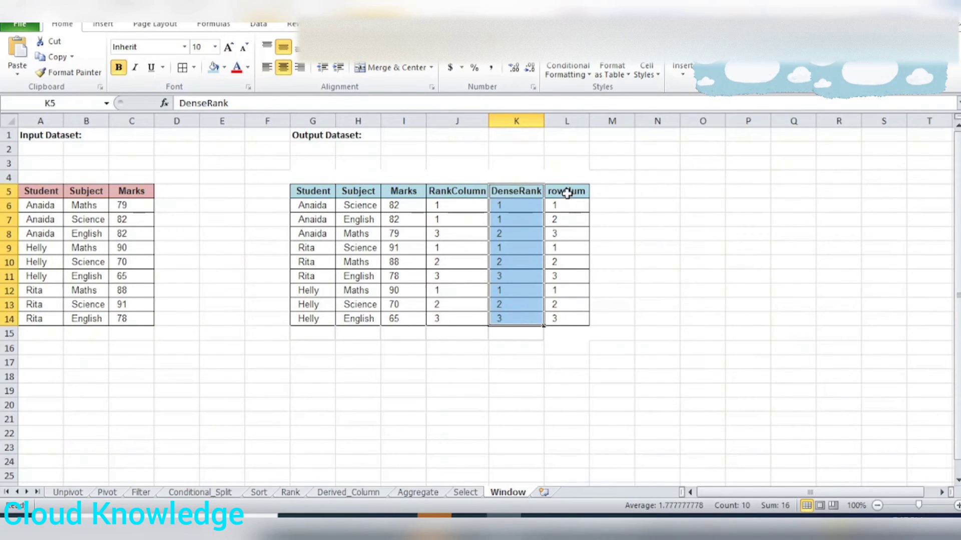
click(567, 192)
key(alt+Tab)
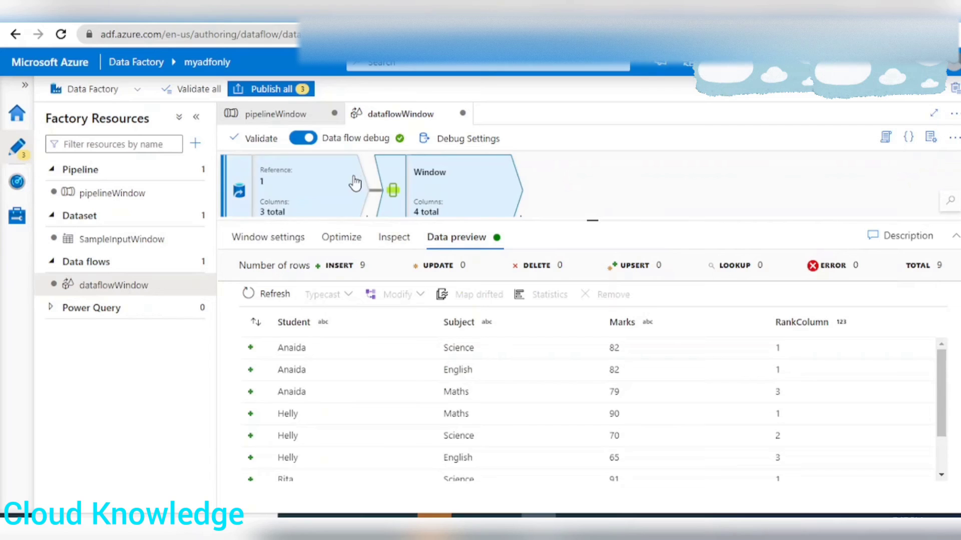
Add a second window column to the Window transformation and name it DenseRank, as in the Excel output dataset.
click(270, 238)
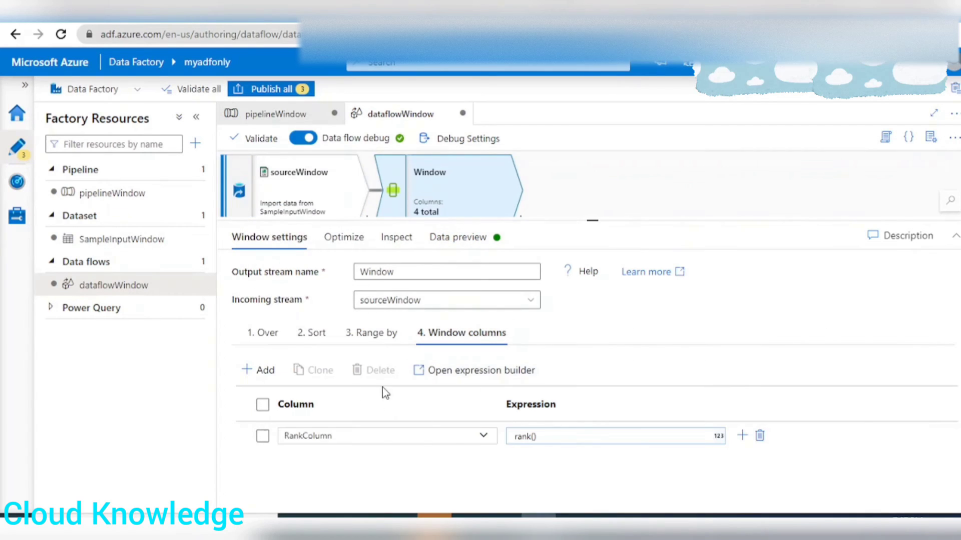
click(256, 373)
click(299, 393)
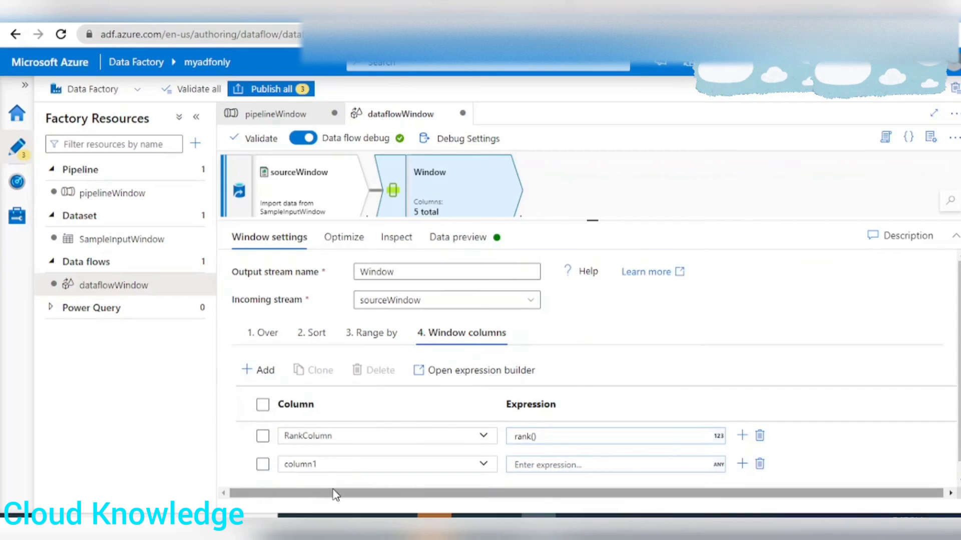
drag(320, 462, 257, 462)
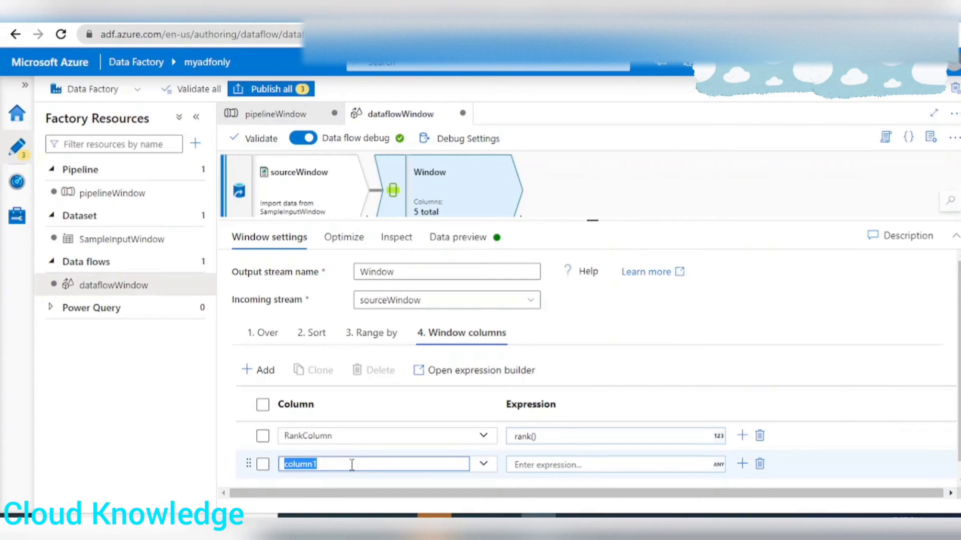
text(De)
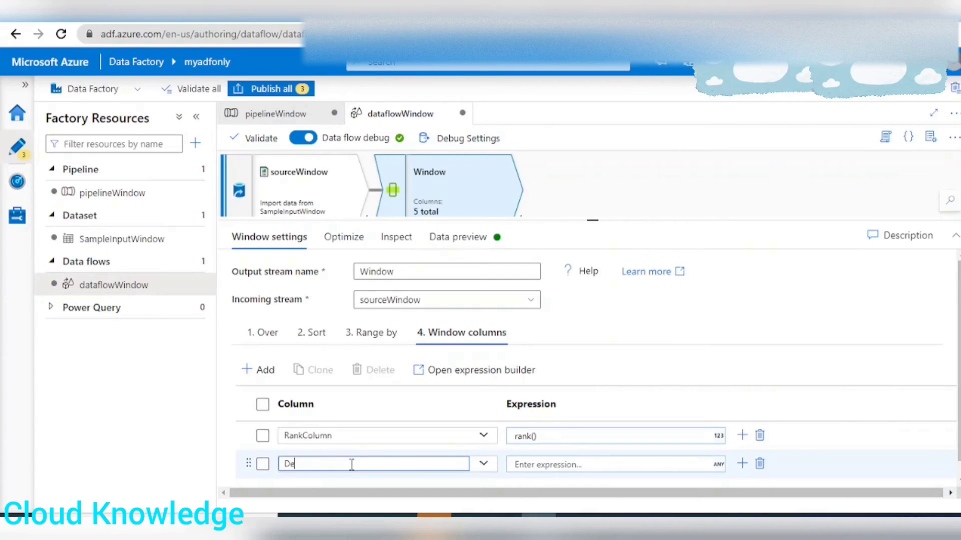
text(nseRan)
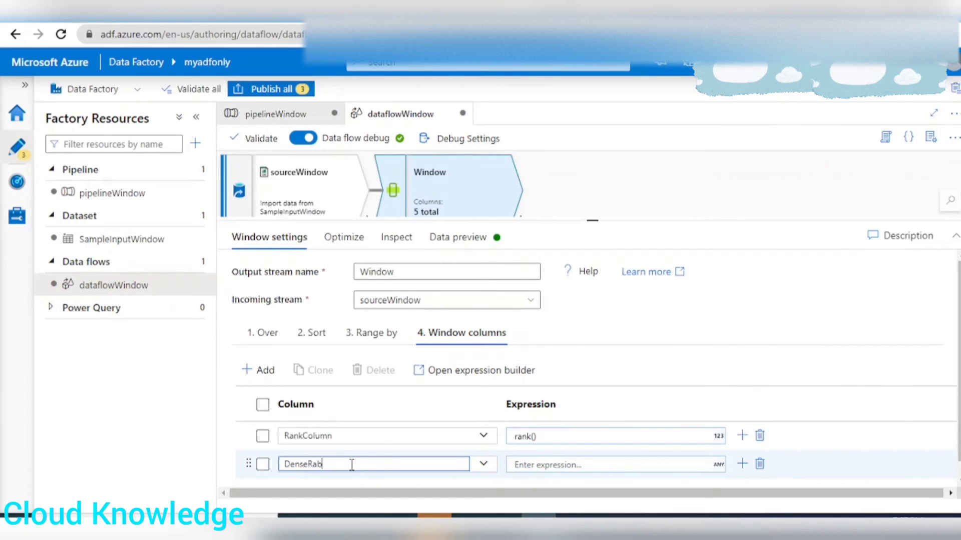
text(k)
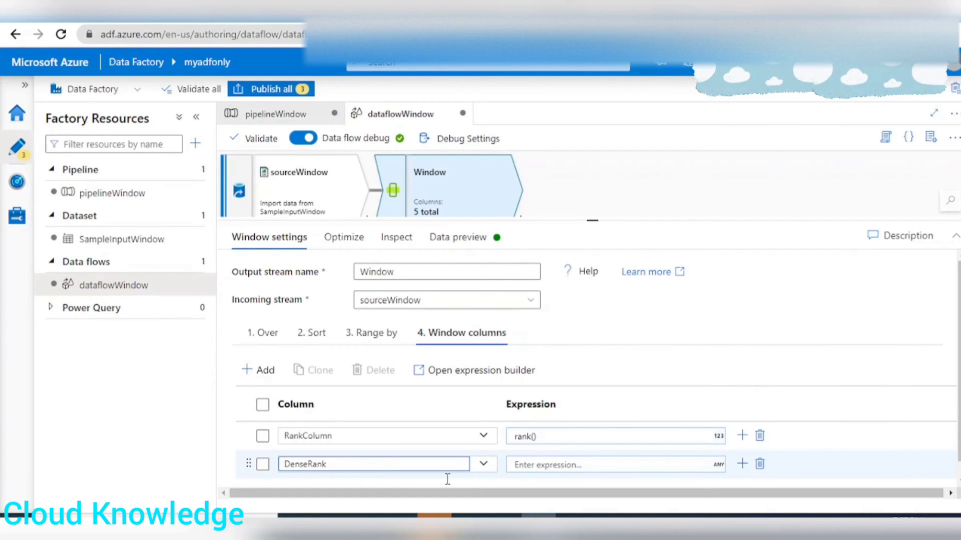
Set the DenseRank column's expression to denseRank() in the expression builder and save it.
click(570, 464)
scroll(559, 472, down, 1)
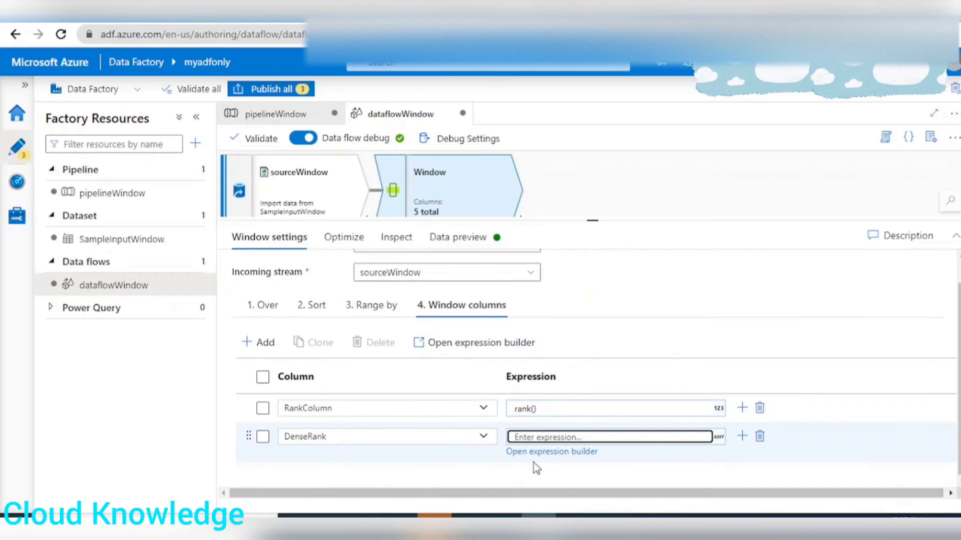
click(570, 451)
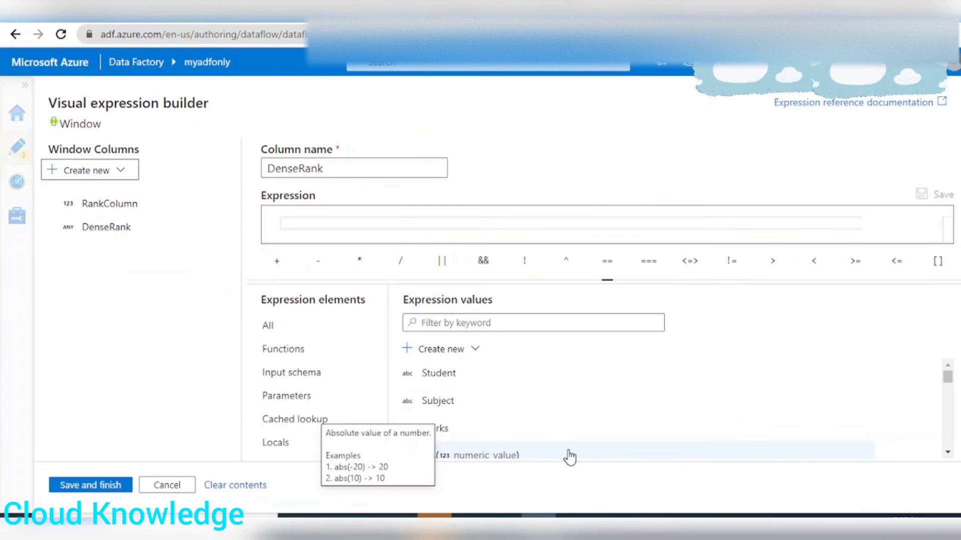
click(348, 228)
text(de)
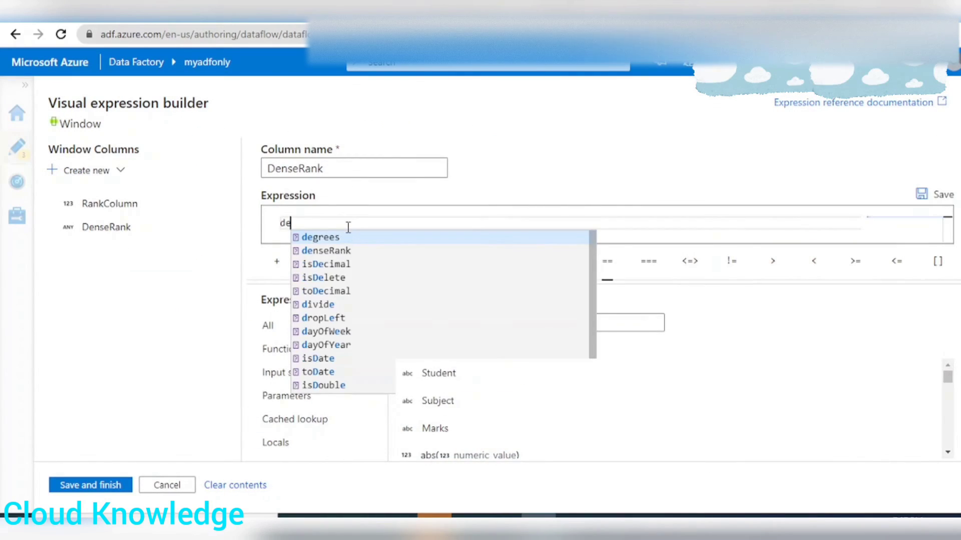
click(325, 250)
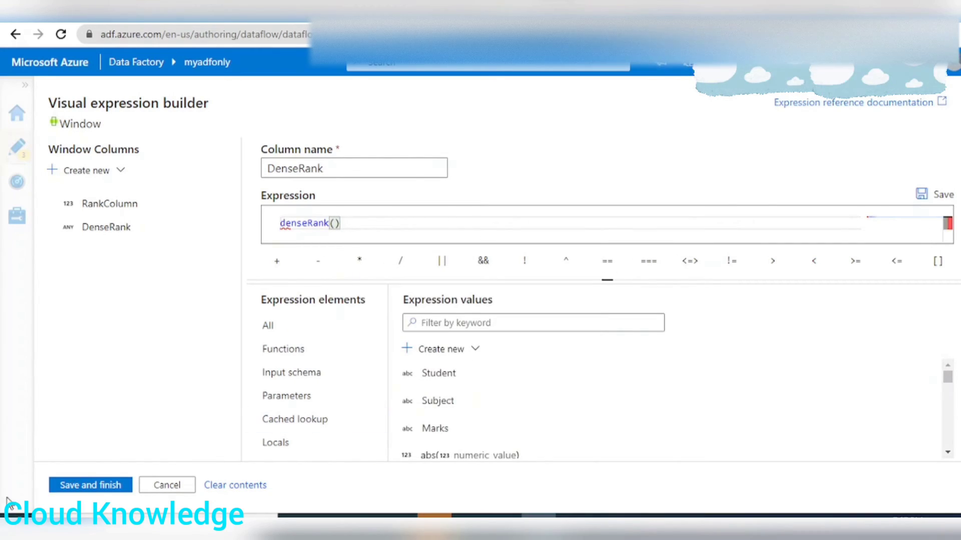
click(82, 485)
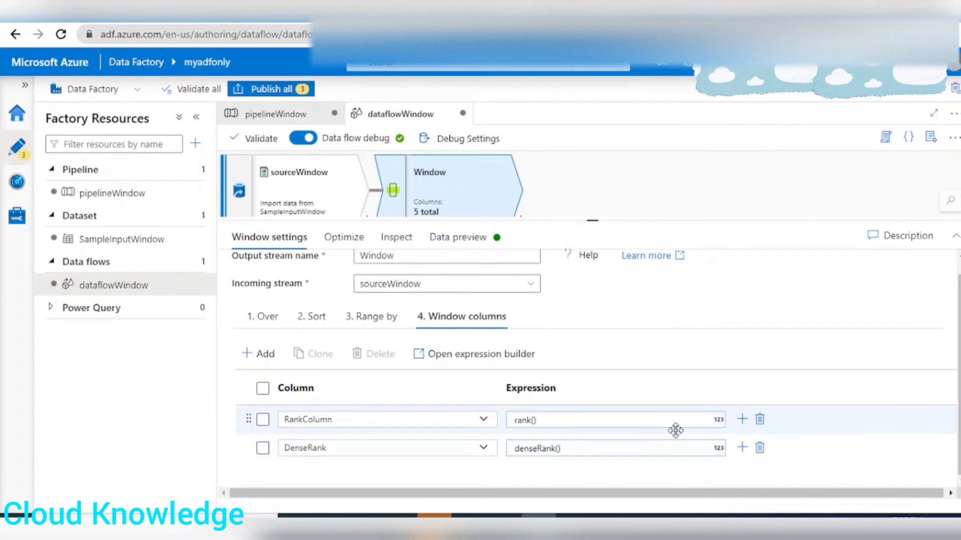
Add a third window column and name it rowNum, matching the header in the Excel output dataset.
click(247, 358)
click(269, 374)
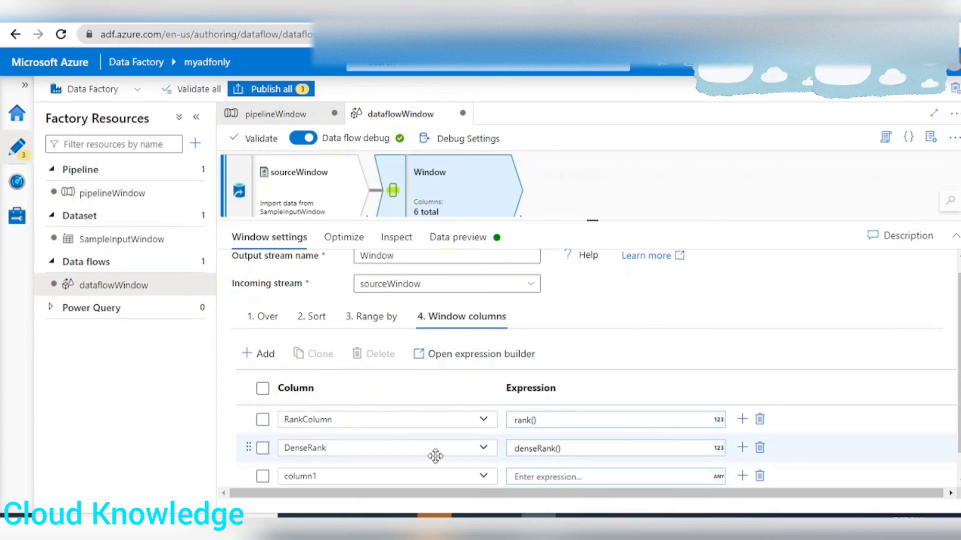
click(378, 471)
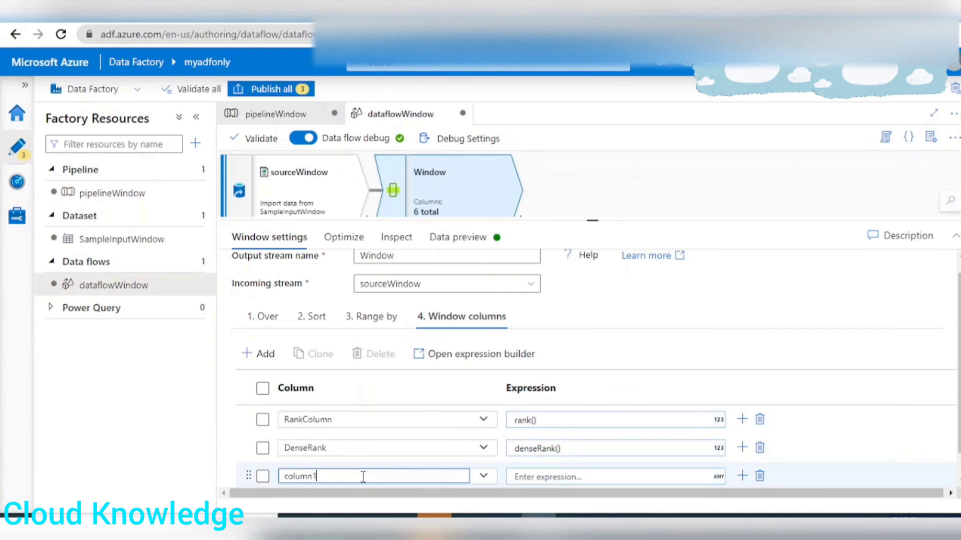
double_click(300, 476)
text(rowNum)
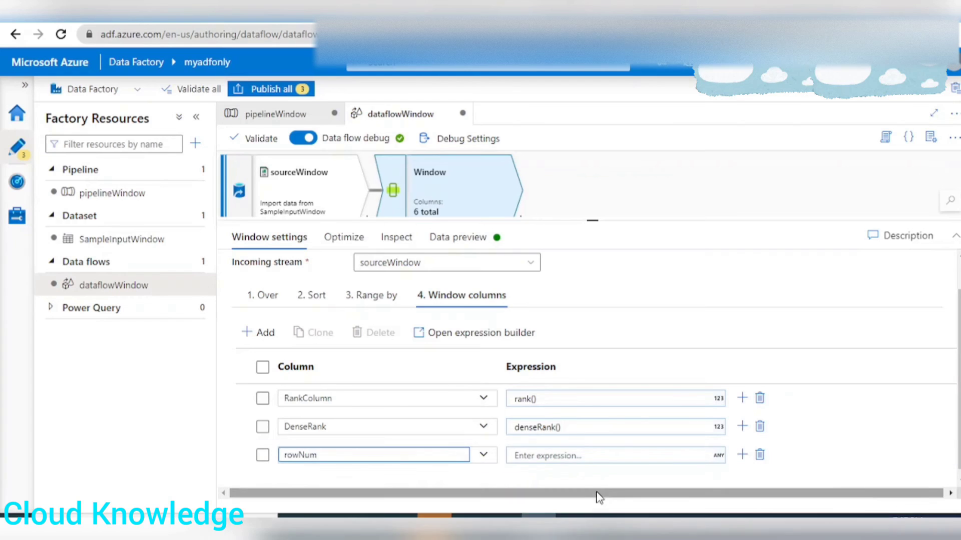
Set the rowNum column's expression to rowNumber() in the expression builder and save it.
click(567, 454)
click(546, 471)
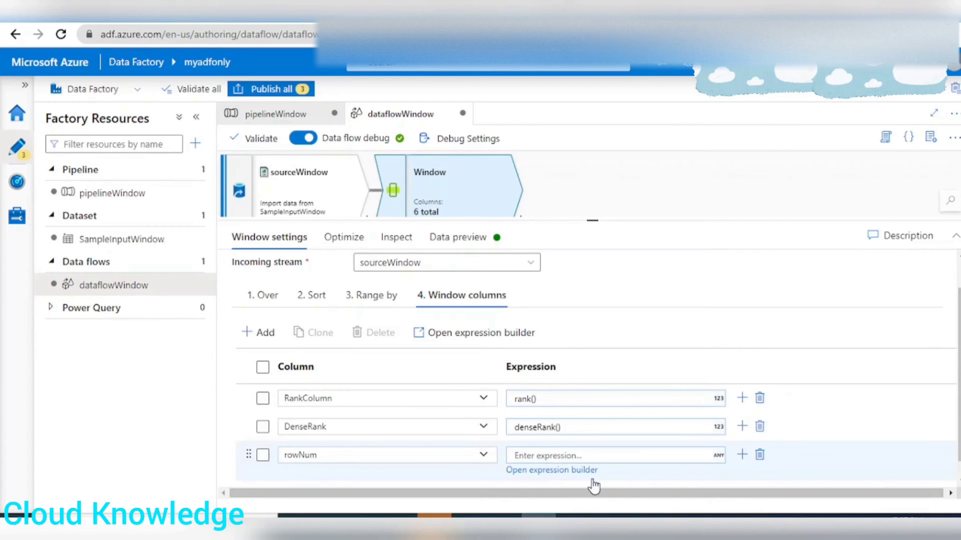
click(346, 221)
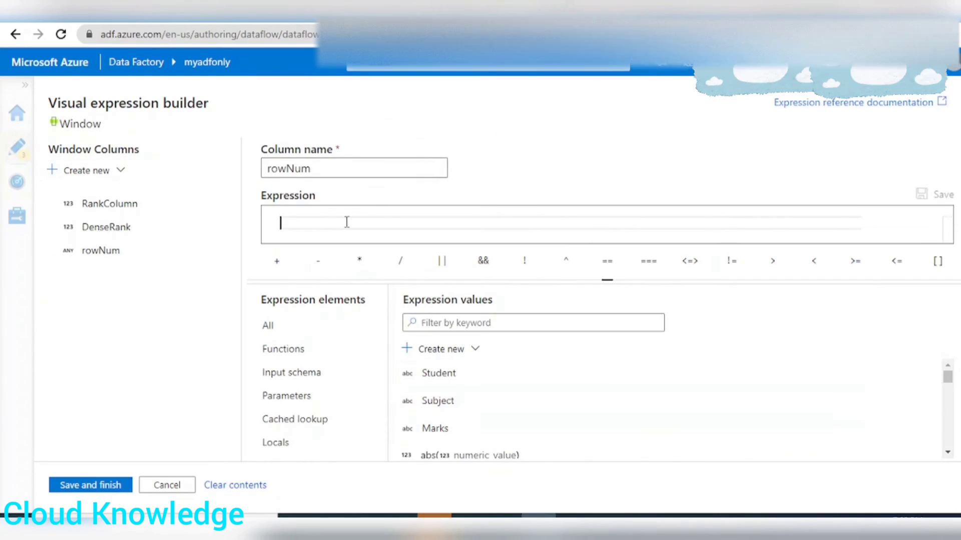
text(ro)
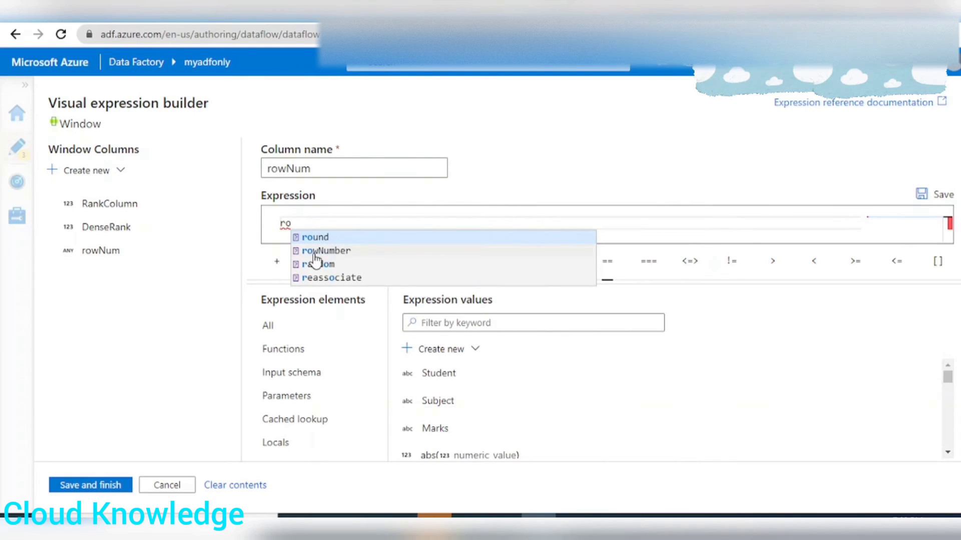
click(336, 251)
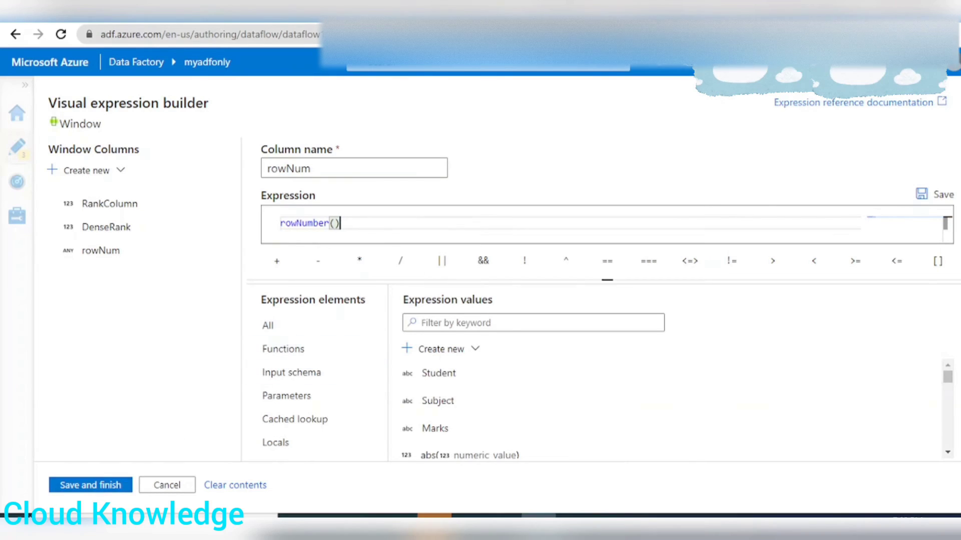
click(72, 488)
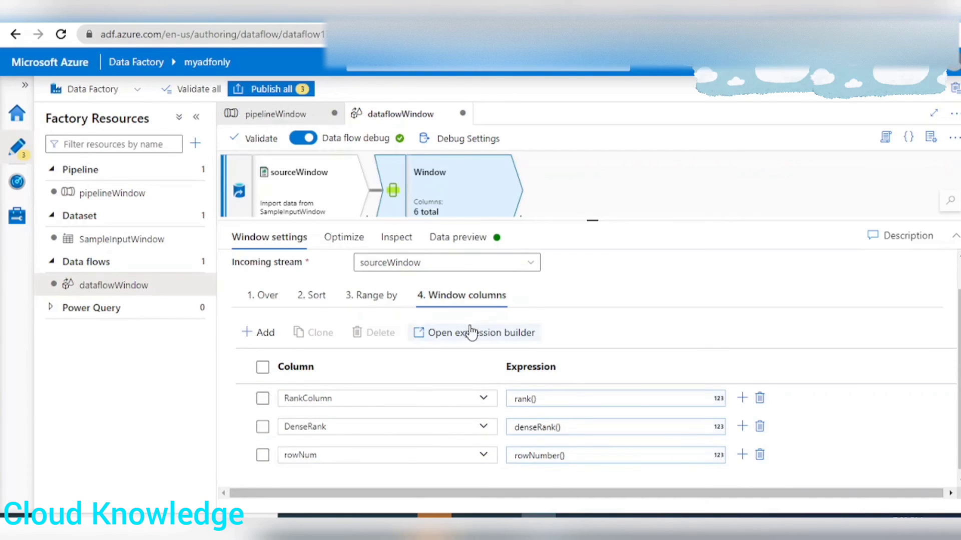
Refresh the Window transformation's data preview and compare the RankColumn, DenseRank and rowNum values with the Excel output dataset.
click(475, 238)
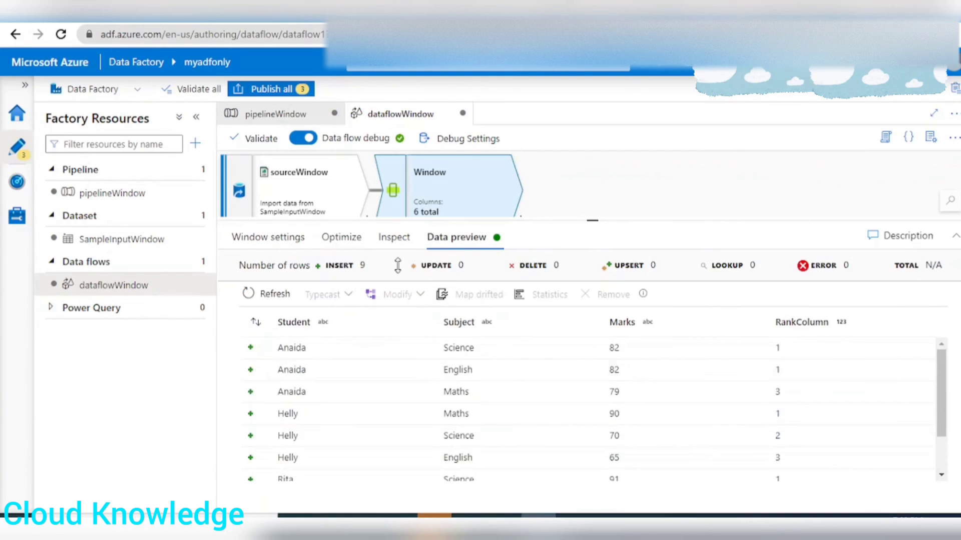
click(265, 294)
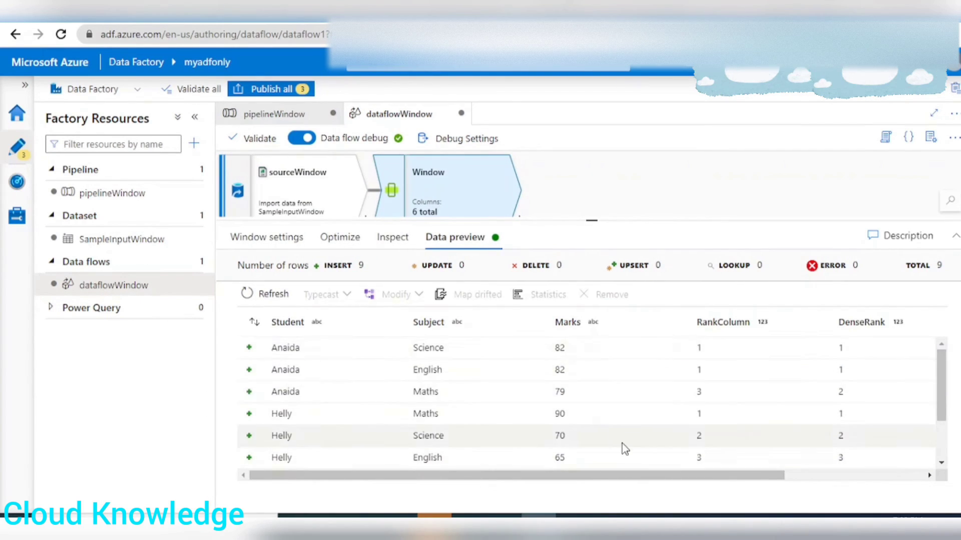
drag(644, 476, 797, 488)
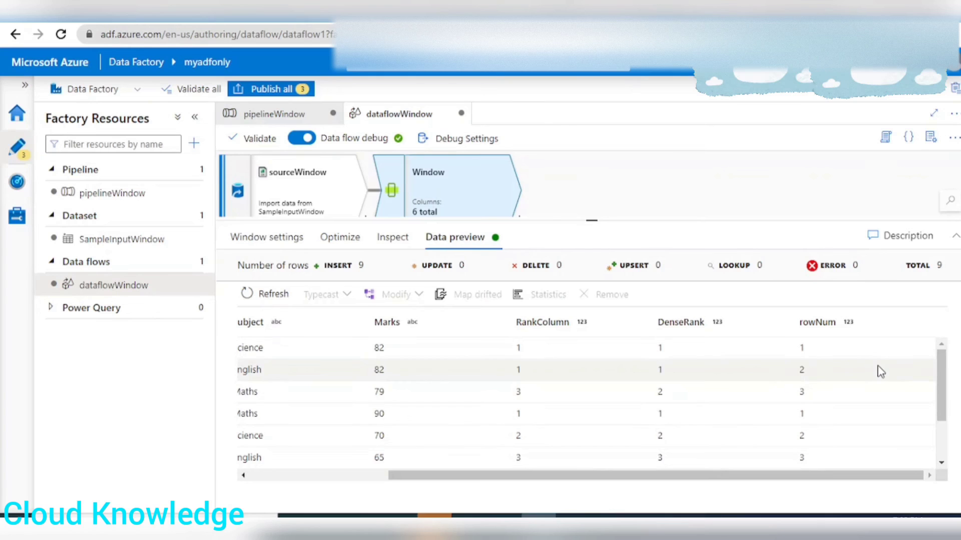
scroll(835, 373, down, 3)
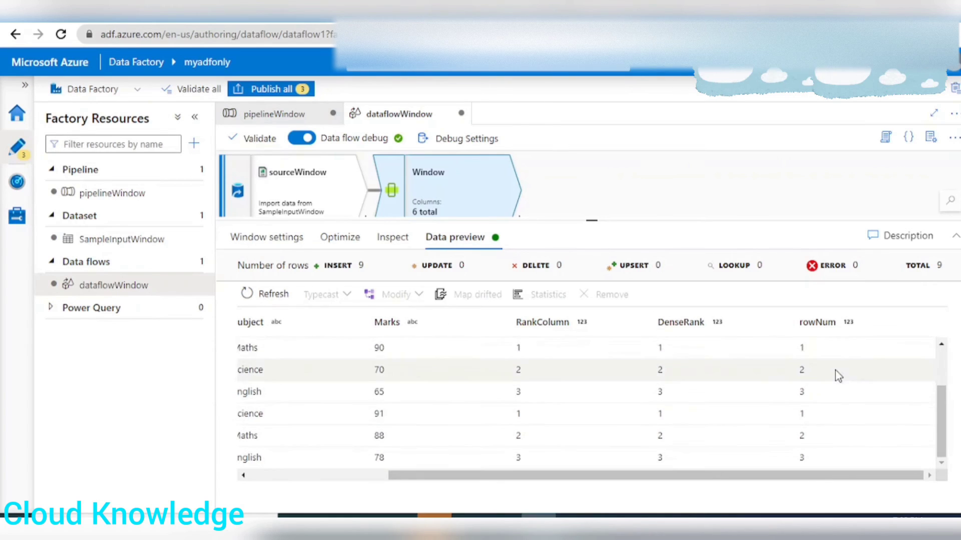
scroll(857, 460, up, 3)
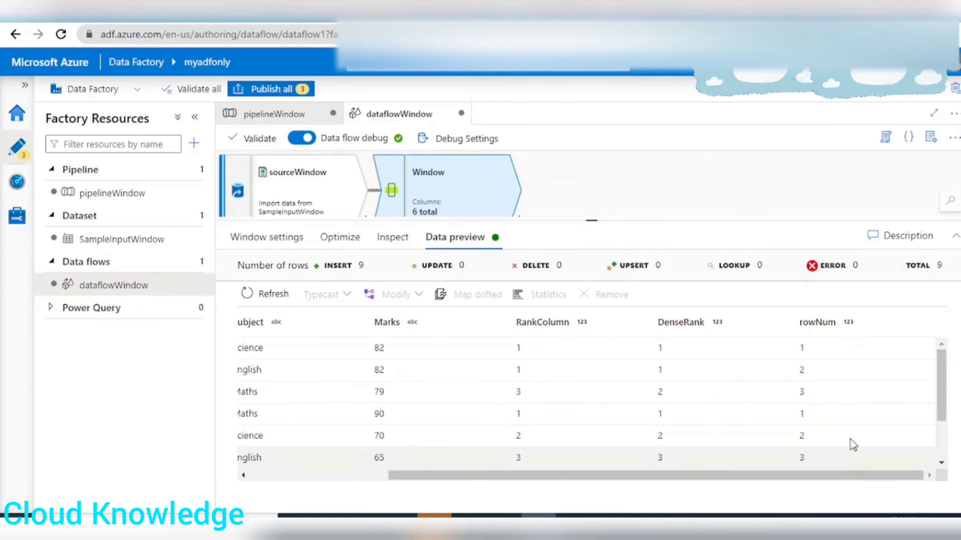
drag(722, 478, 505, 473)
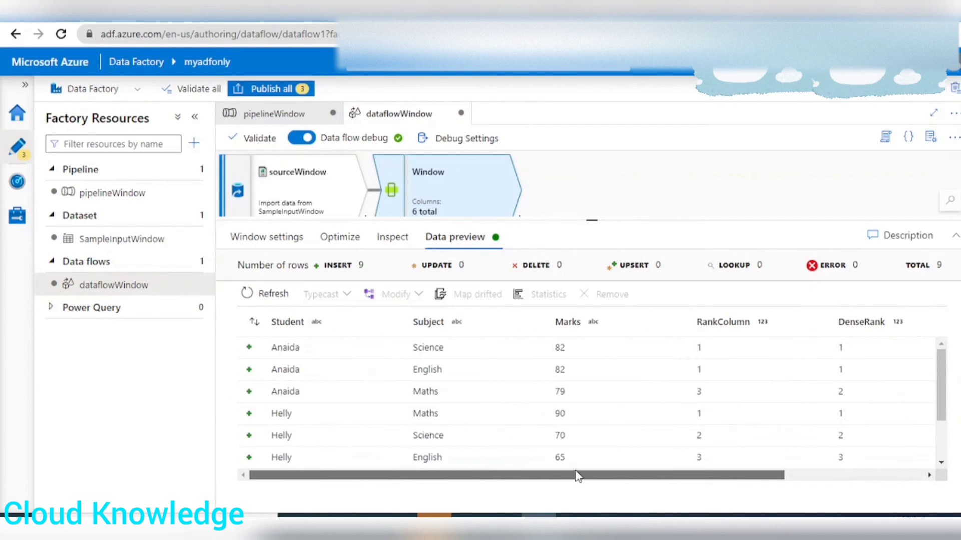
drag(575, 476, 392, 474)
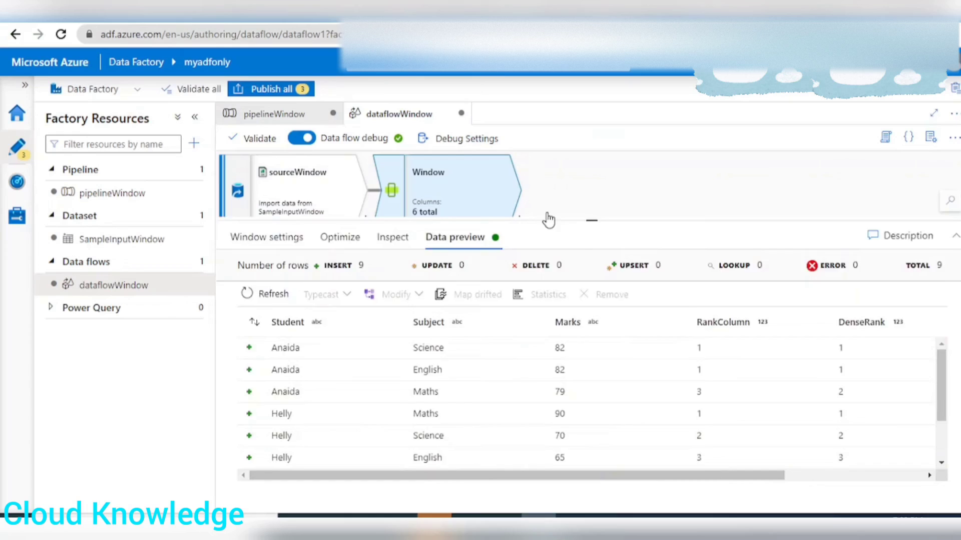
Add a sink after the Window transformation and name its output stream sinkWindow.
click(519, 218)
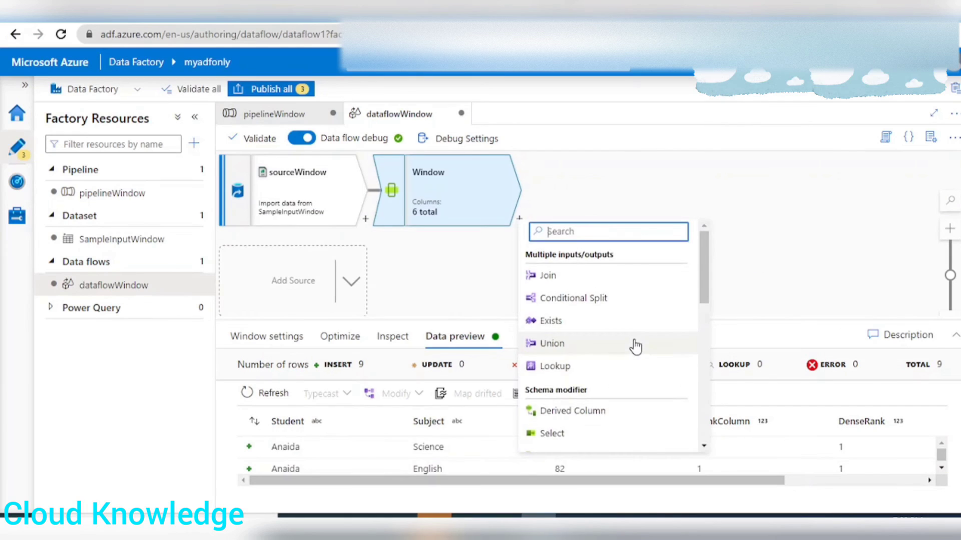
scroll(610, 390, down, 5)
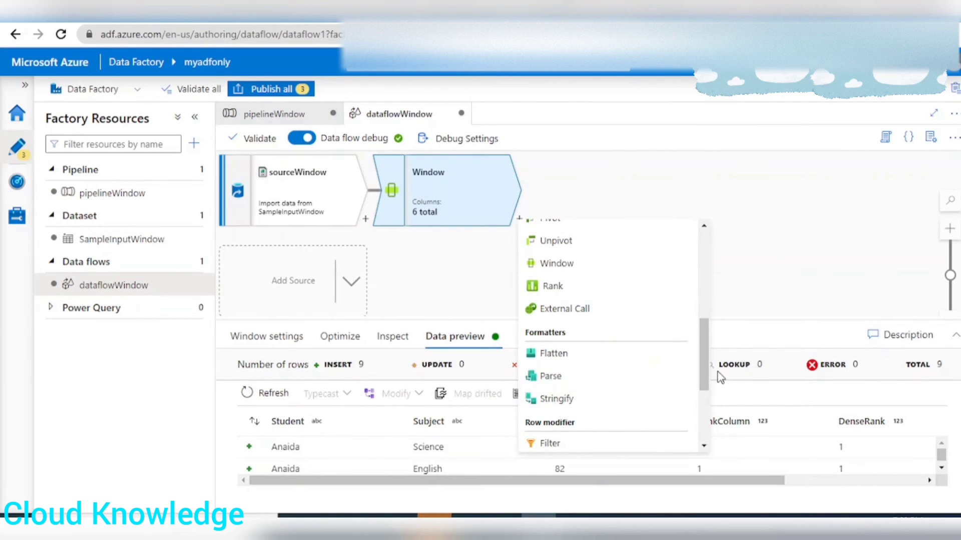
scroll(596, 430, down, 3)
click(559, 444)
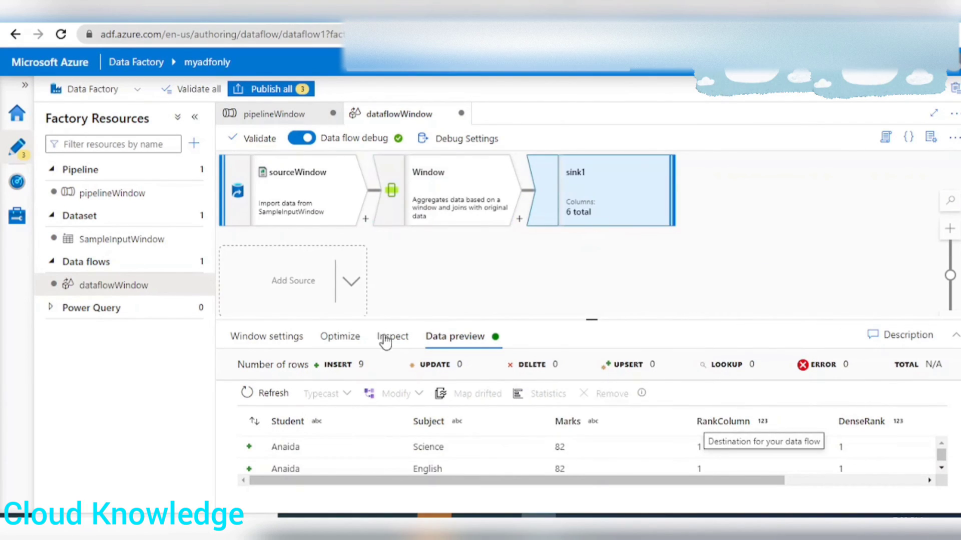
drag(530, 319, 532, 242)
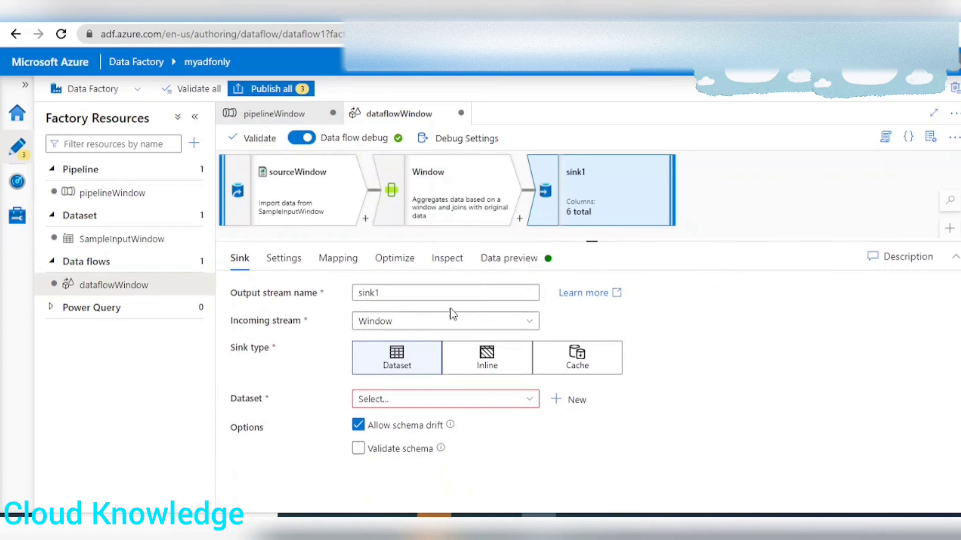
click(406, 296)
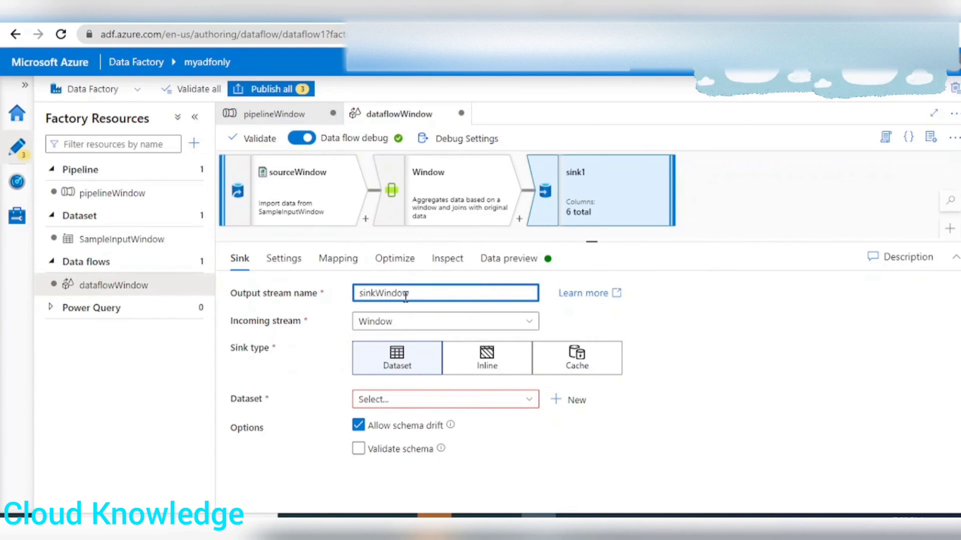
Start a new dataset for the sink using Azure Data Lake Storage Gen2 and the DelimitedText format.
click(576, 402)
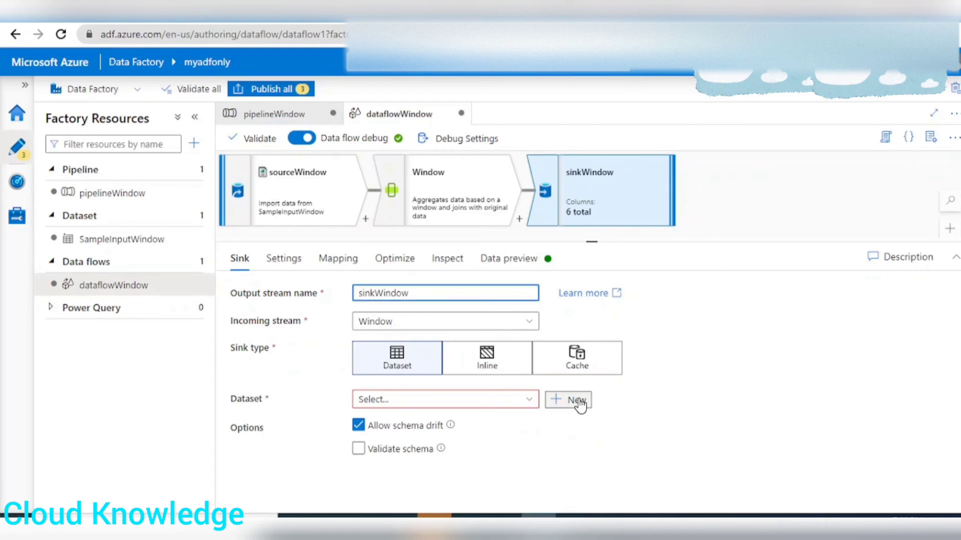
click(773, 415)
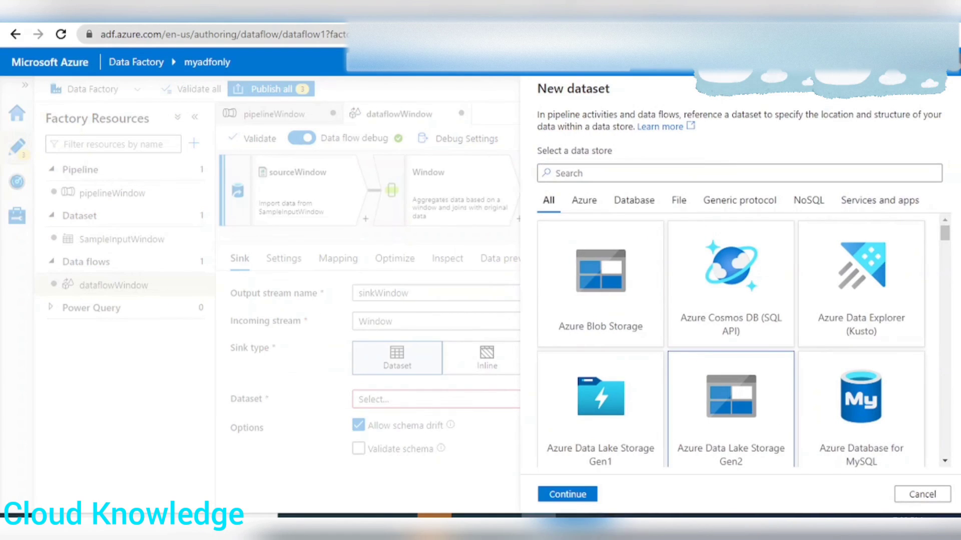
click(572, 494)
click(770, 216)
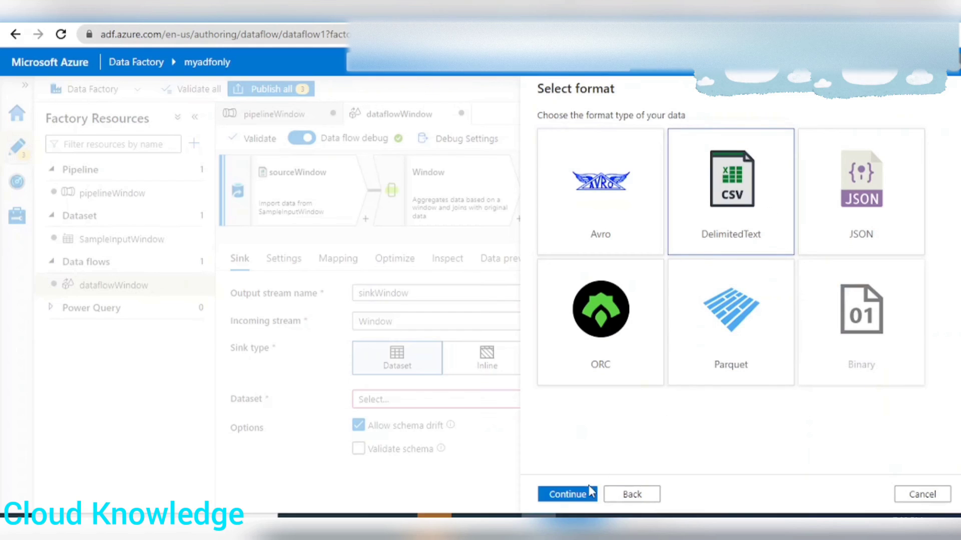
click(590, 492)
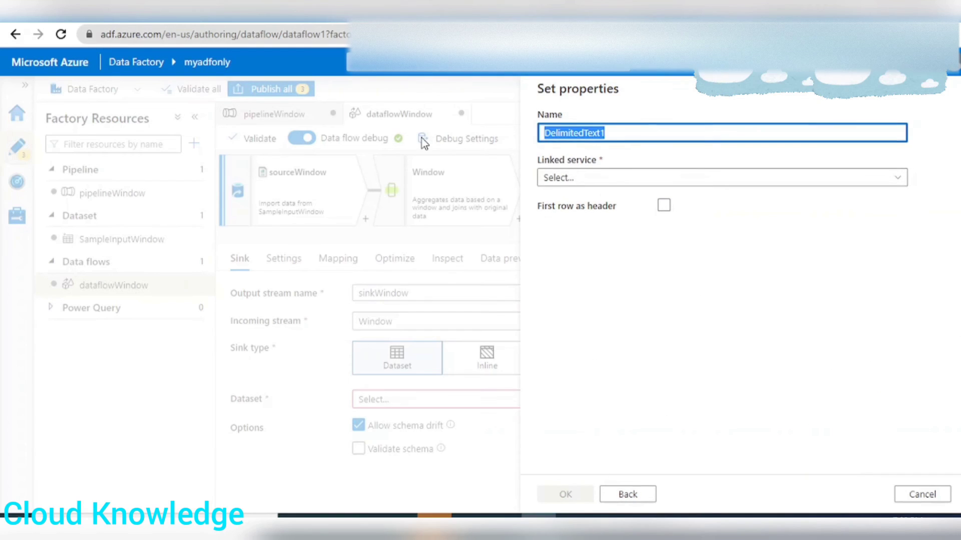
Name the sink dataset SinkWindow and choose AzureDataLakeStorageGen2 as its linked service.
text(SinkWindow)
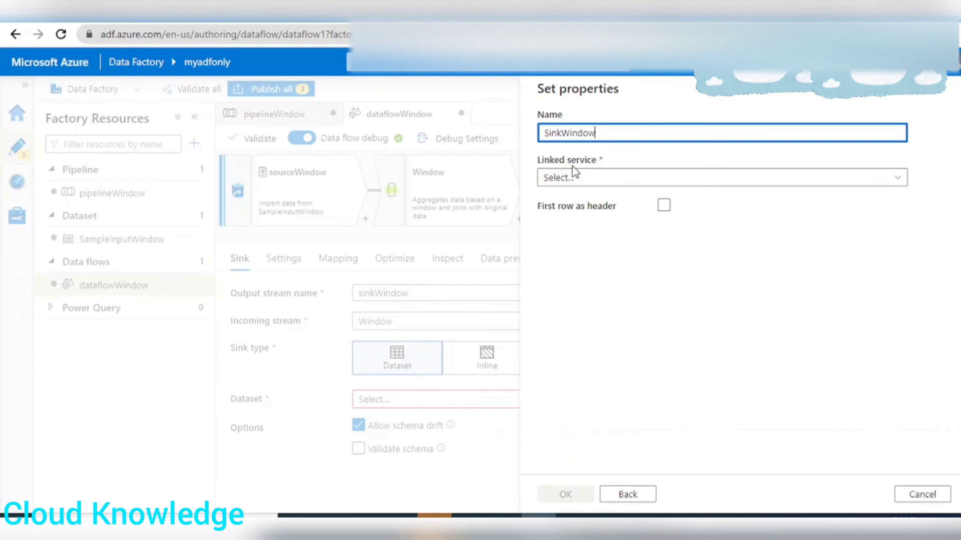
click(581, 178)
click(578, 271)
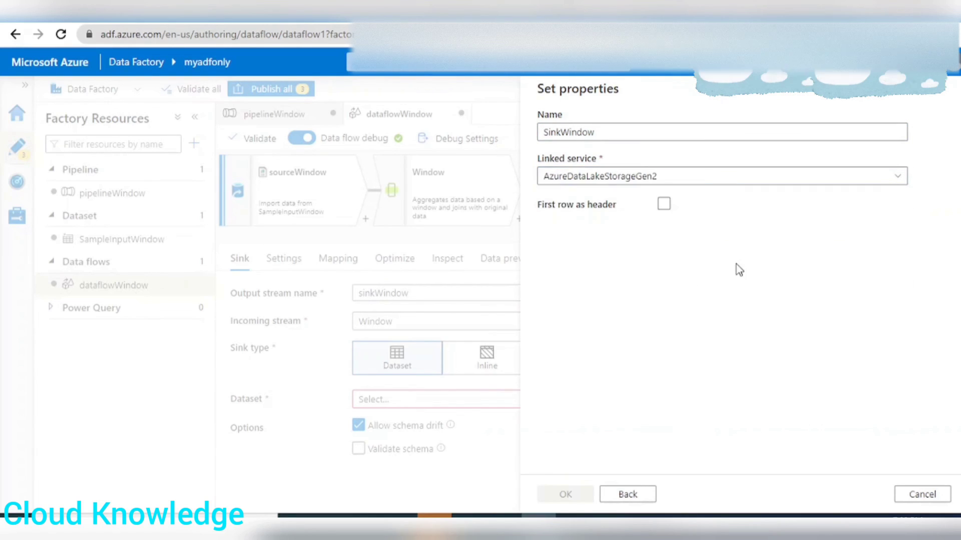
Point the SinkWindow dataset to the Output folder in adfcontainer and create it with the first row as header.
click(924, 223)
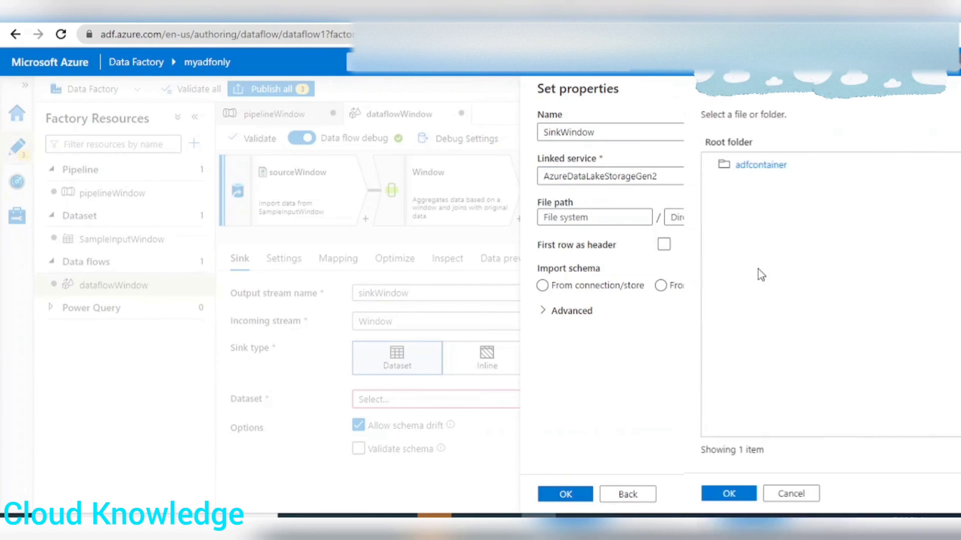
double_click(594, 176)
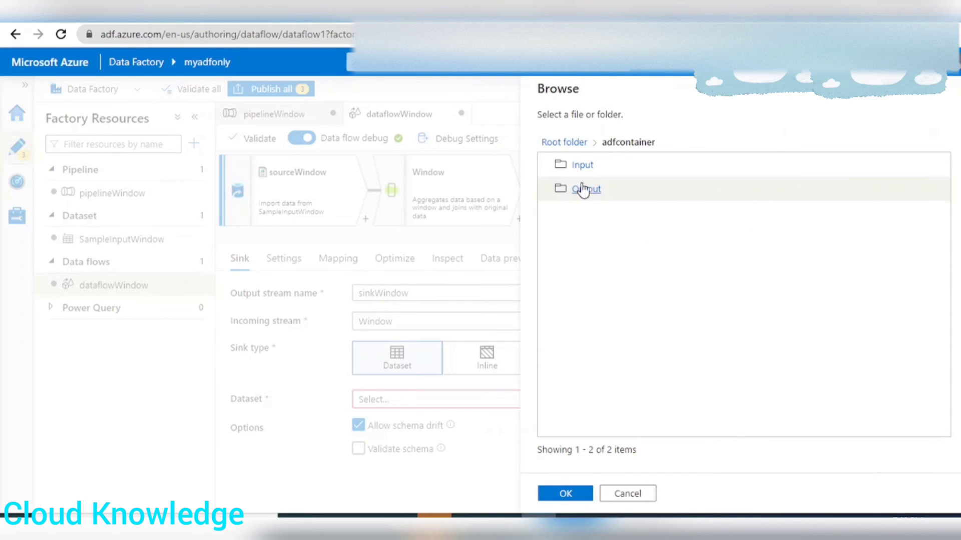
double_click(575, 190)
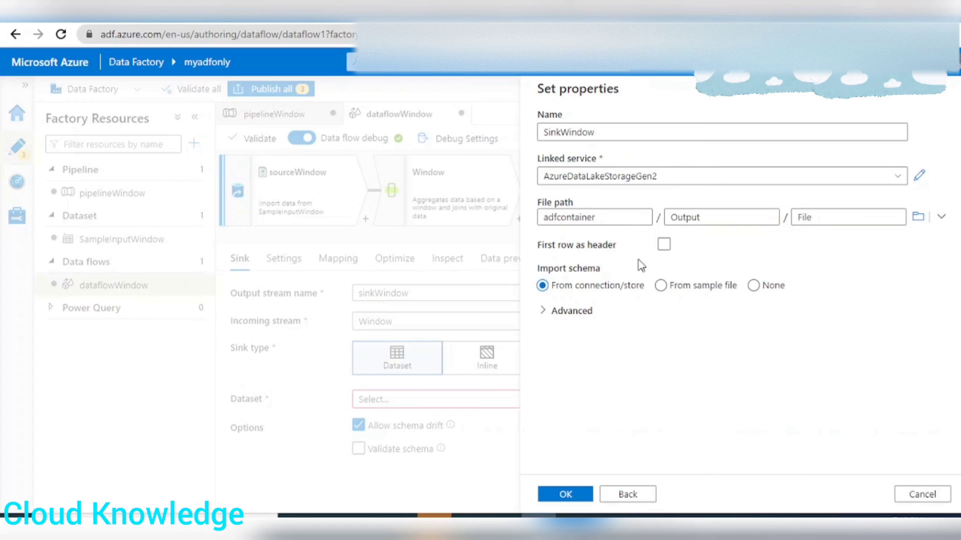
click(665, 247)
click(566, 494)
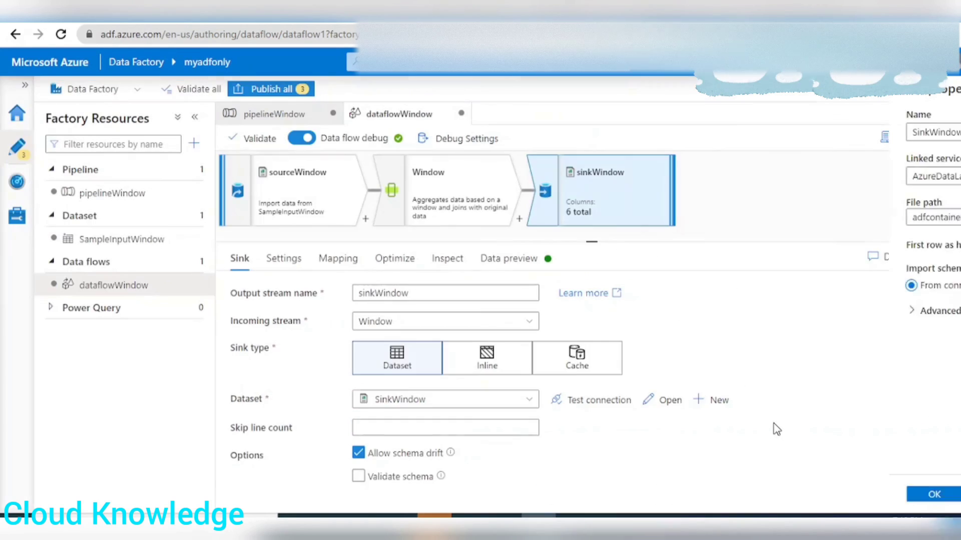
Set the sink's file name option to Output to single file and apply single partitioning.
click(283, 259)
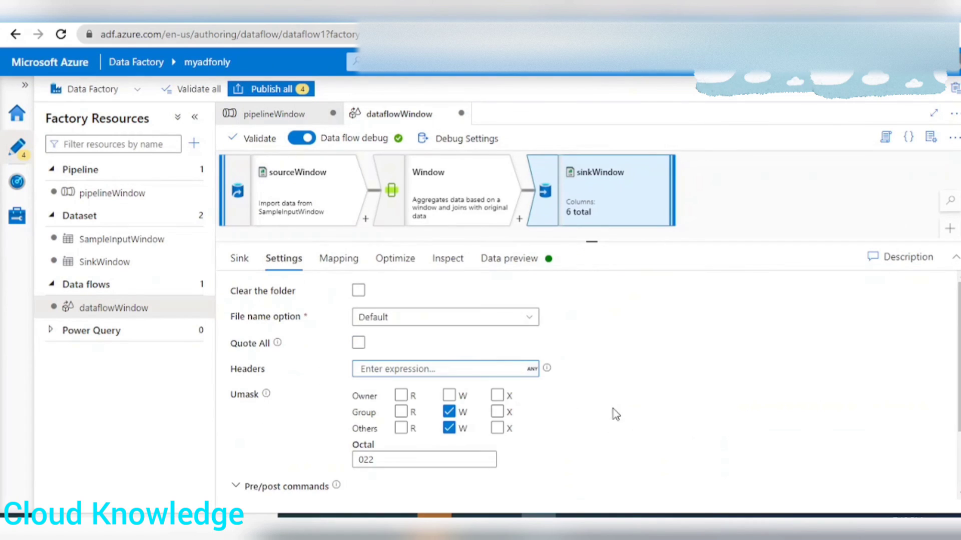
click(391, 317)
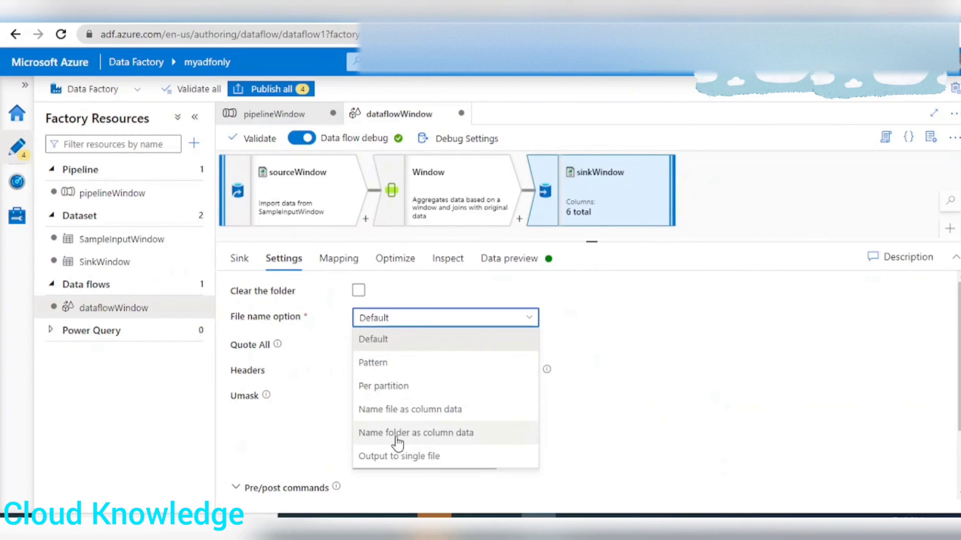
click(403, 460)
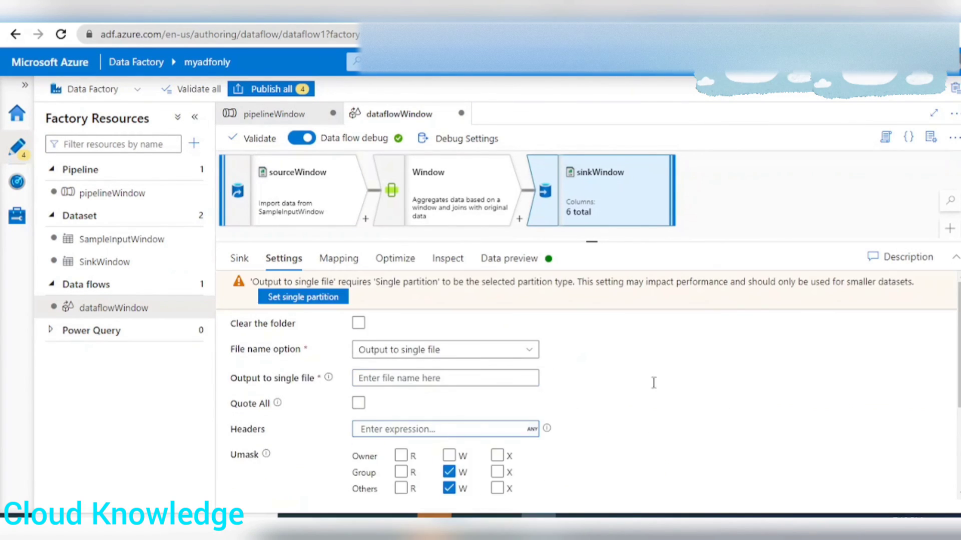
click(303, 297)
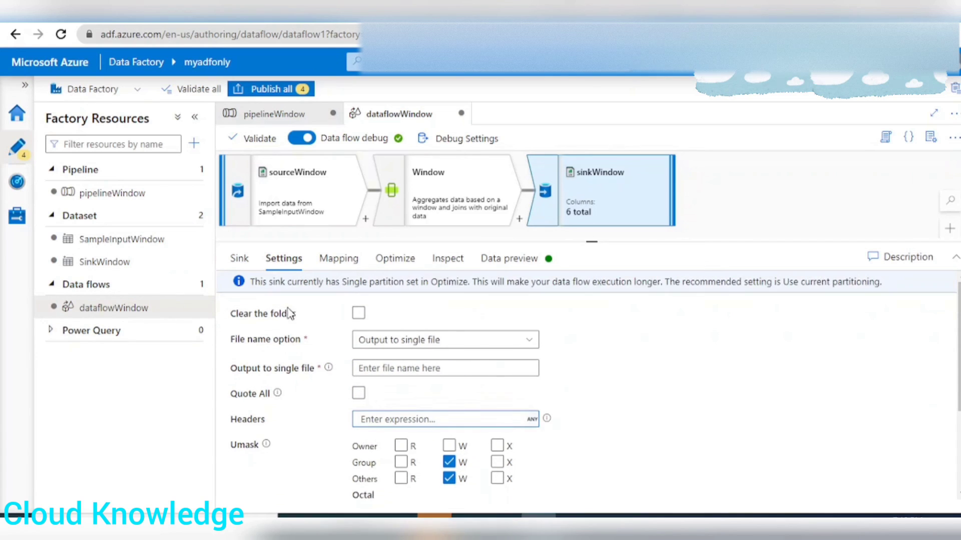
Name the sink's single output file WindowOutput.csv.
click(397, 367)
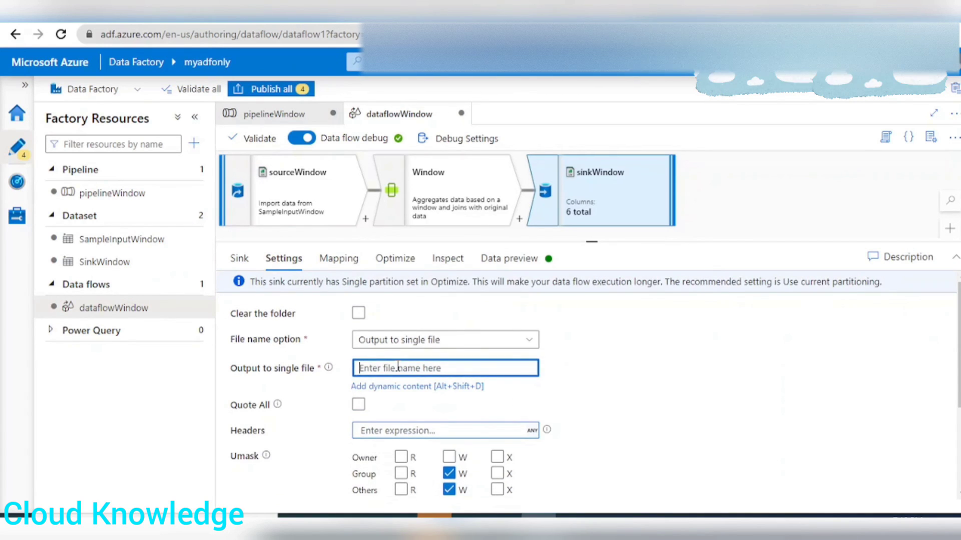
text(Window)
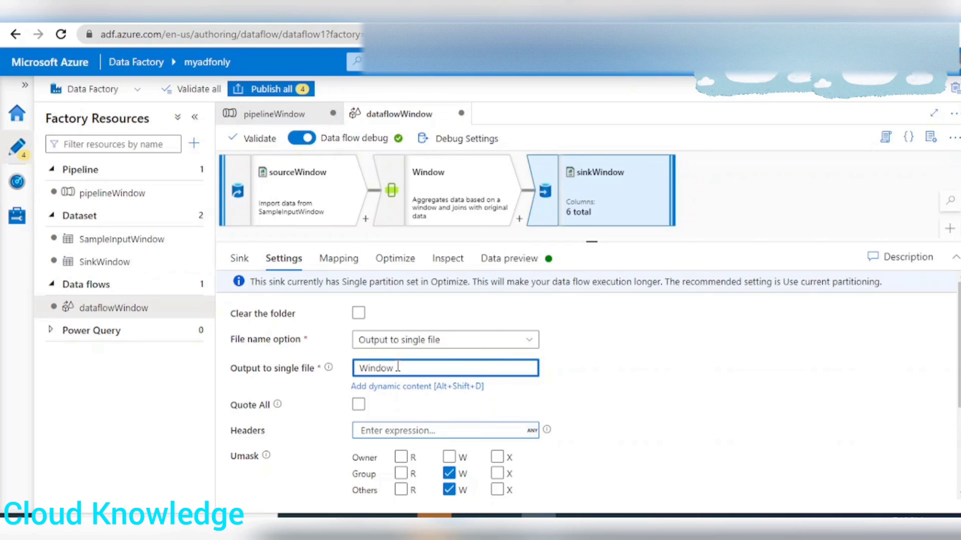
text(C)
text(utpu)
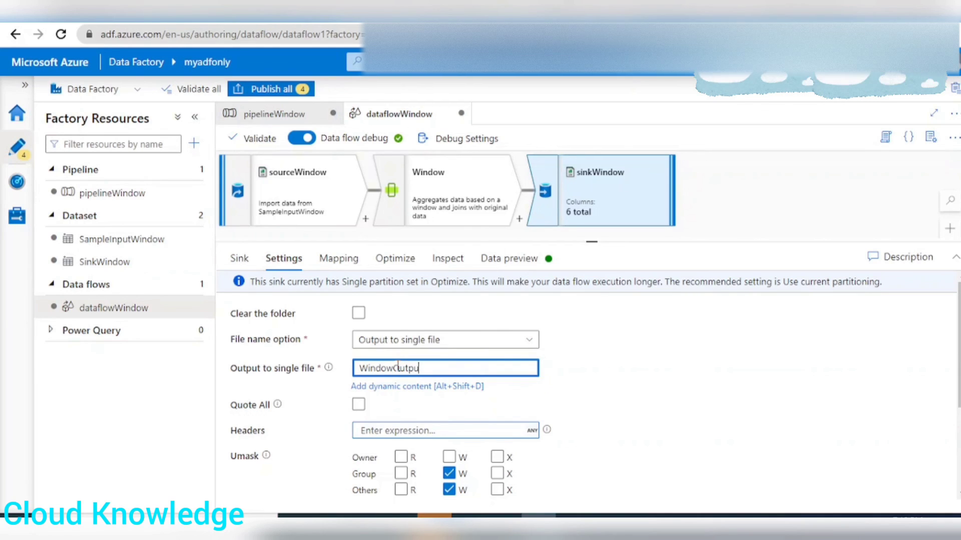
text(t.csv)
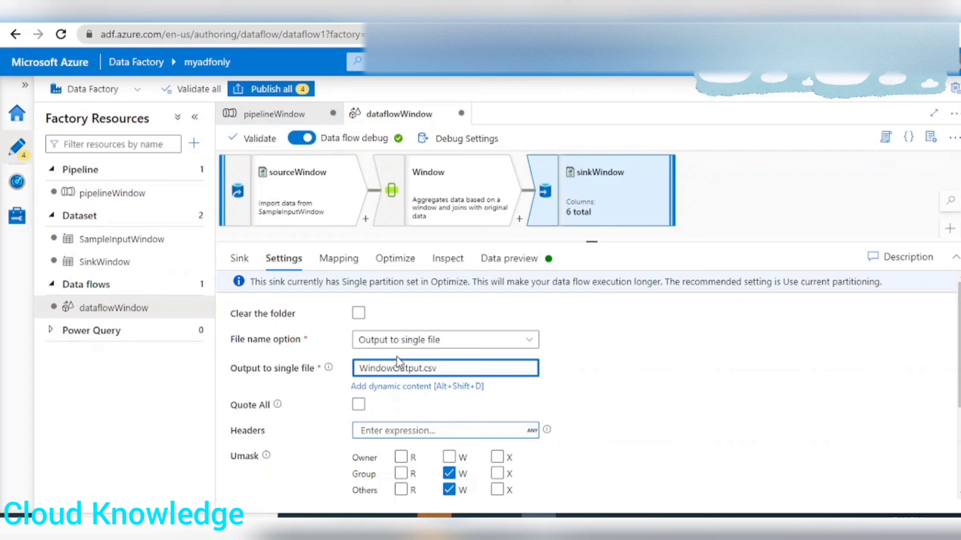
scroll(590, 353, down, 3)
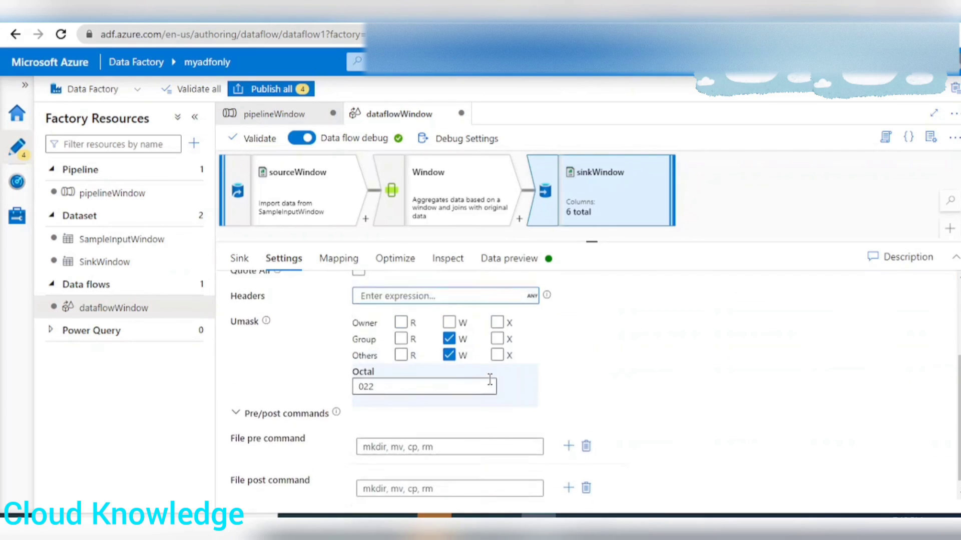
scroll(450, 350, up, 3)
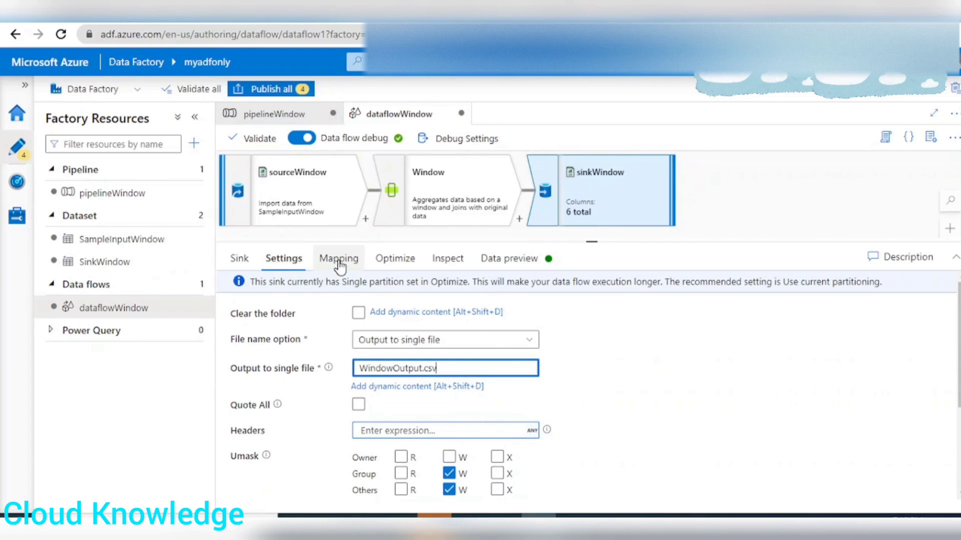
Load the sinkWindow data preview and check the rows with their rank columns.
click(510, 259)
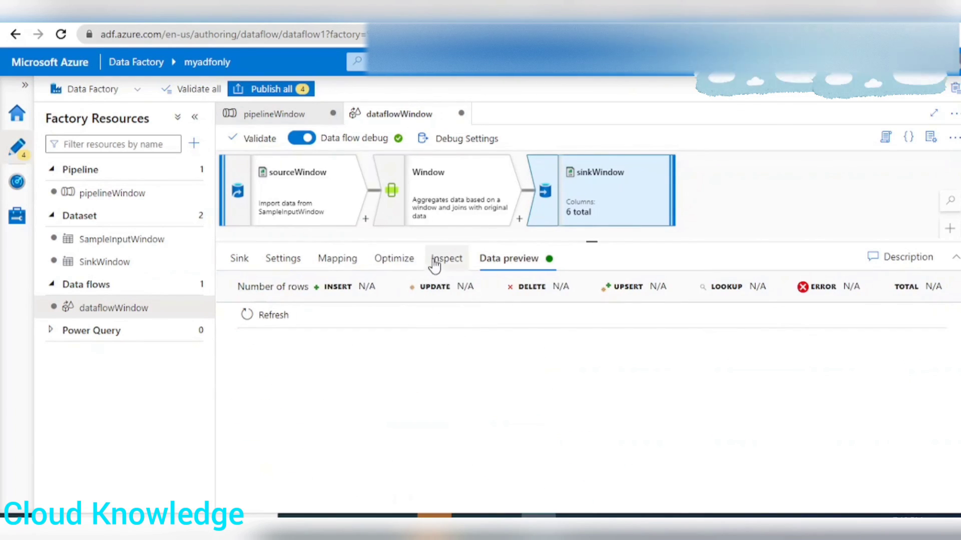
click(250, 315)
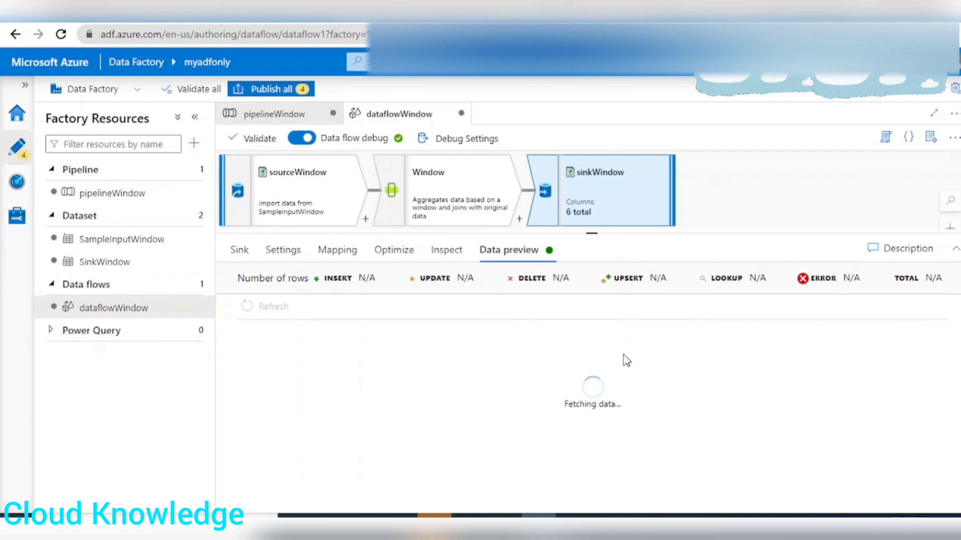
scroll(628, 366, down, 2)
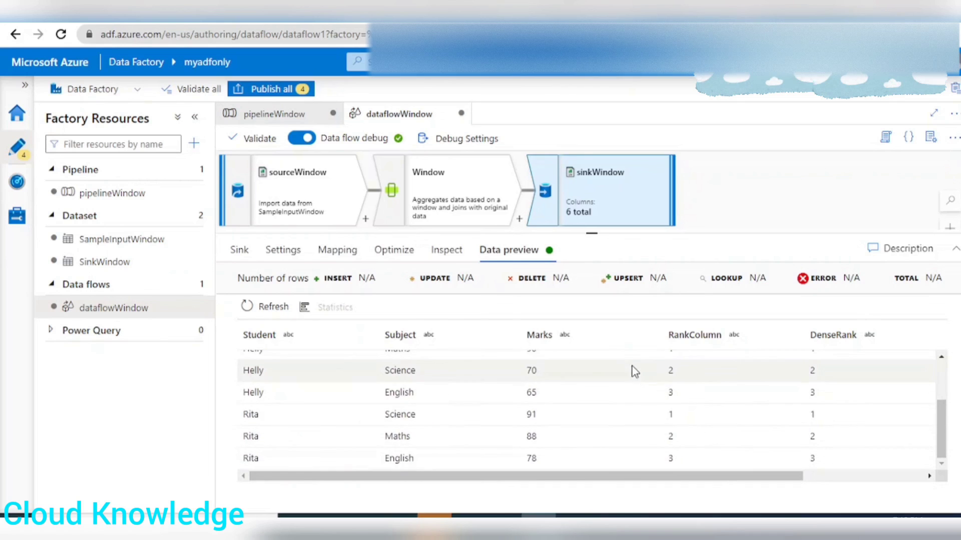
Publish all pending changes for pipelineWindow, SampleInputWindow, SinkWindow and dataflowWindow to the live environment.
scroll(634, 373, up, 2)
scroll(640, 384, down, 1)
scroll(641, 384, up, 1)
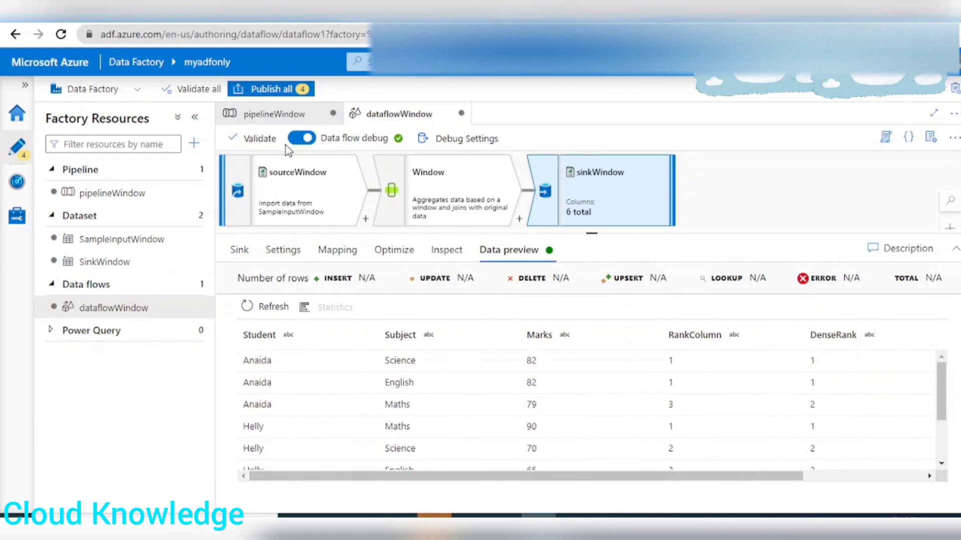
click(272, 91)
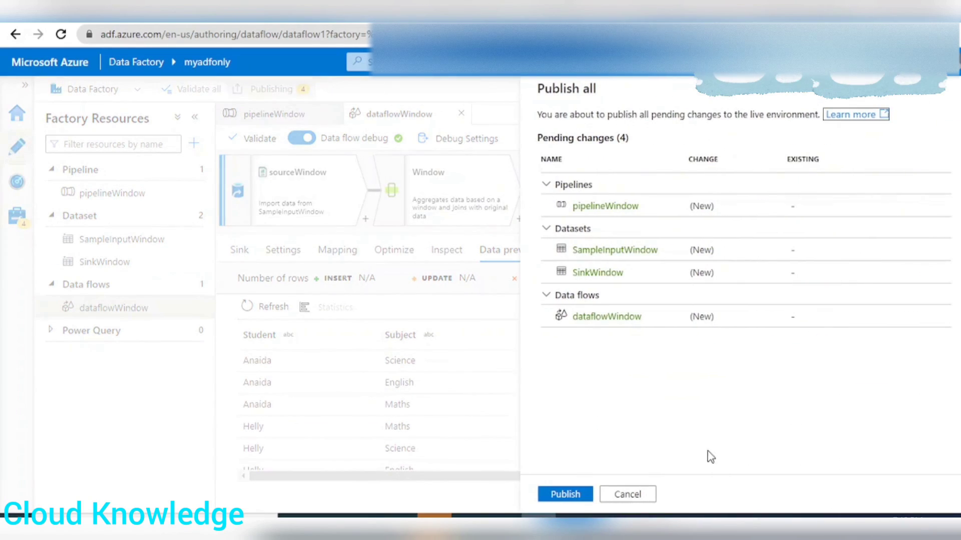
click(574, 493)
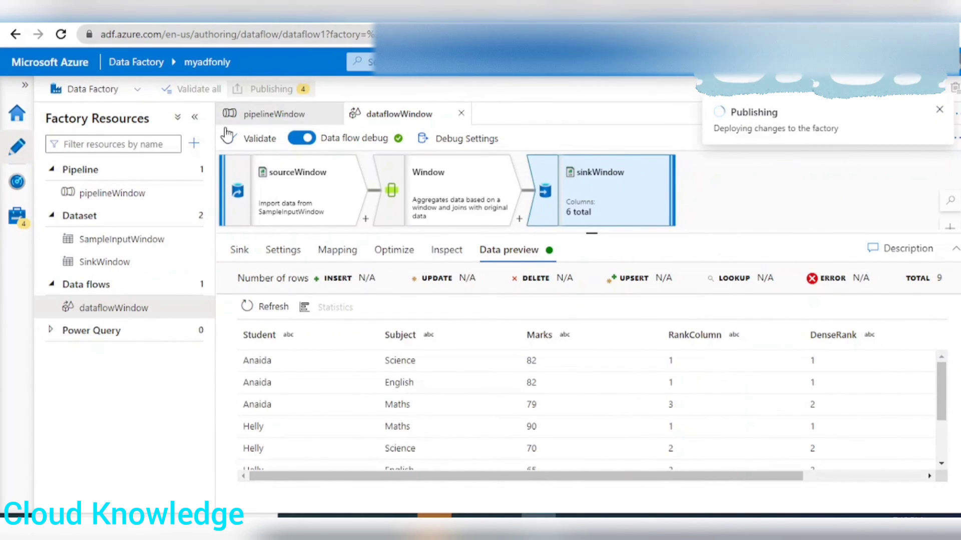
Run pipelineWindow in debug mode and check the run status of Data flow1 in the pipeline output.
click(250, 116)
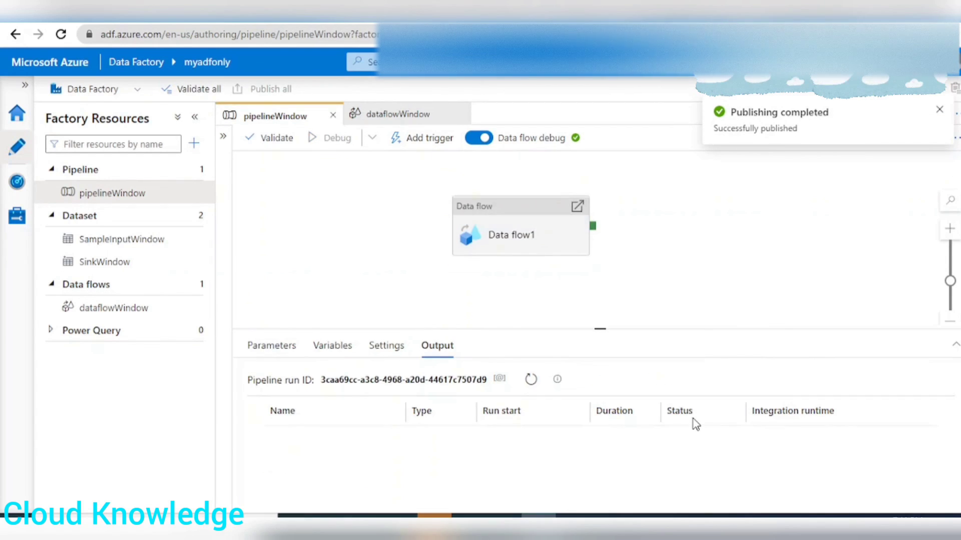
drag(576, 330, 574, 294)
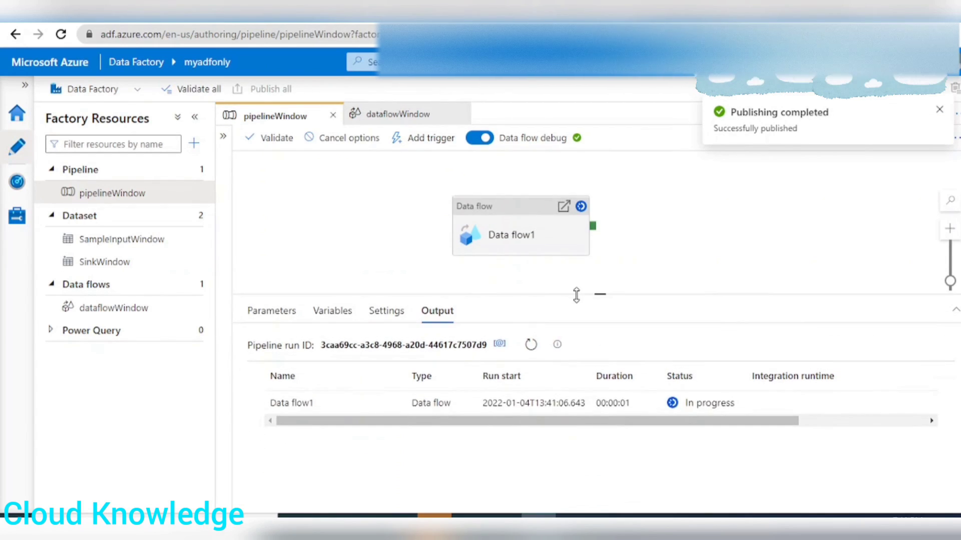
drag(303, 423, 538, 438)
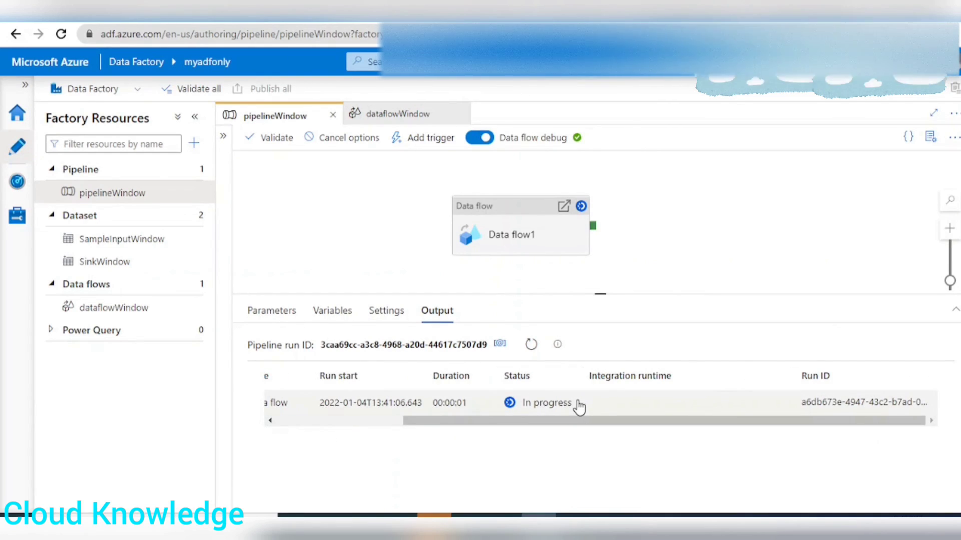
drag(806, 427, 744, 424)
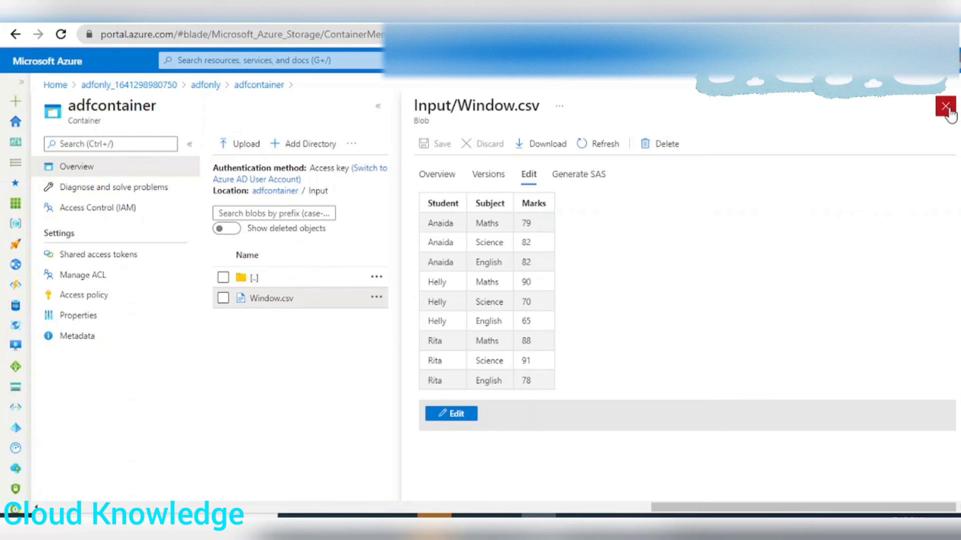
Switch to the Azure portal, open WindowOutput.csv from adfcontainer's Output folder and preview its contents as a table.
click(945, 107)
click(250, 251)
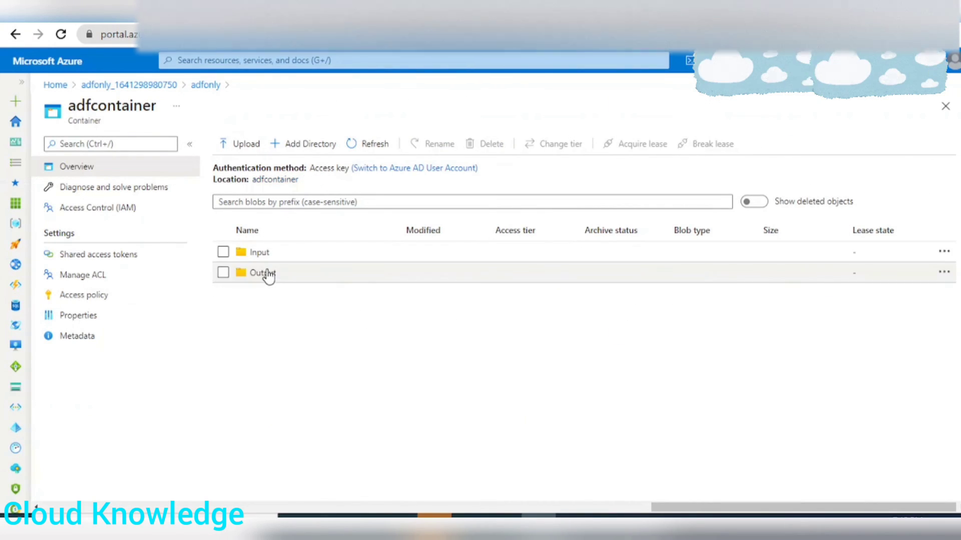
click(267, 273)
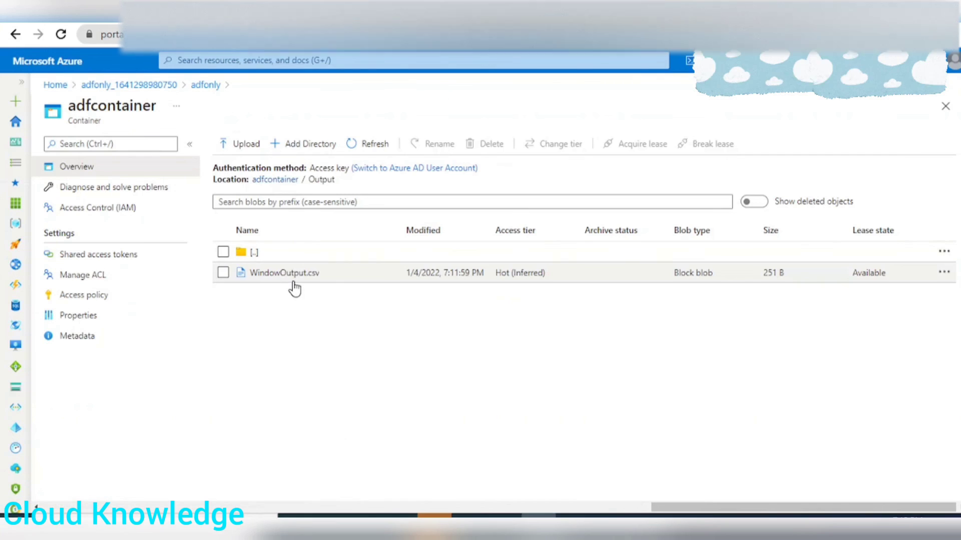
click(294, 282)
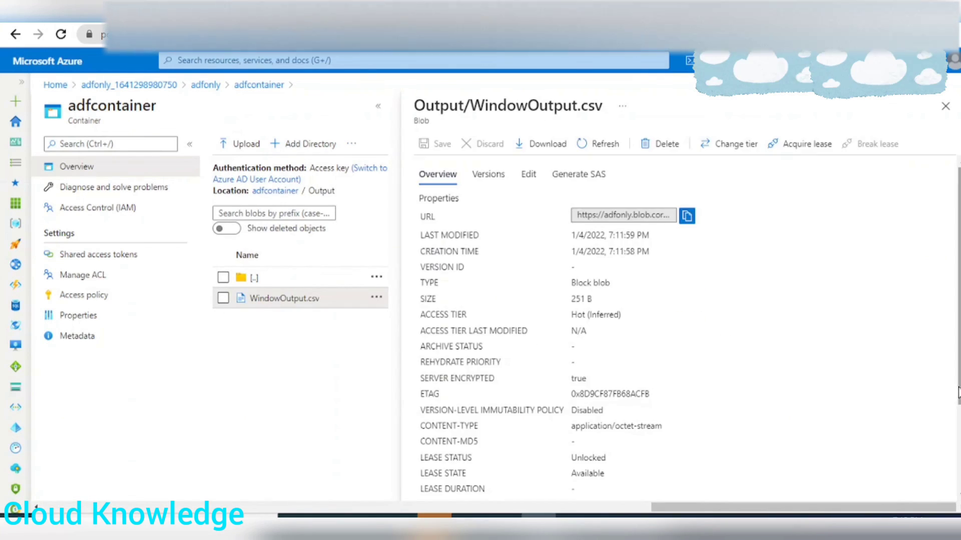
click(528, 174)
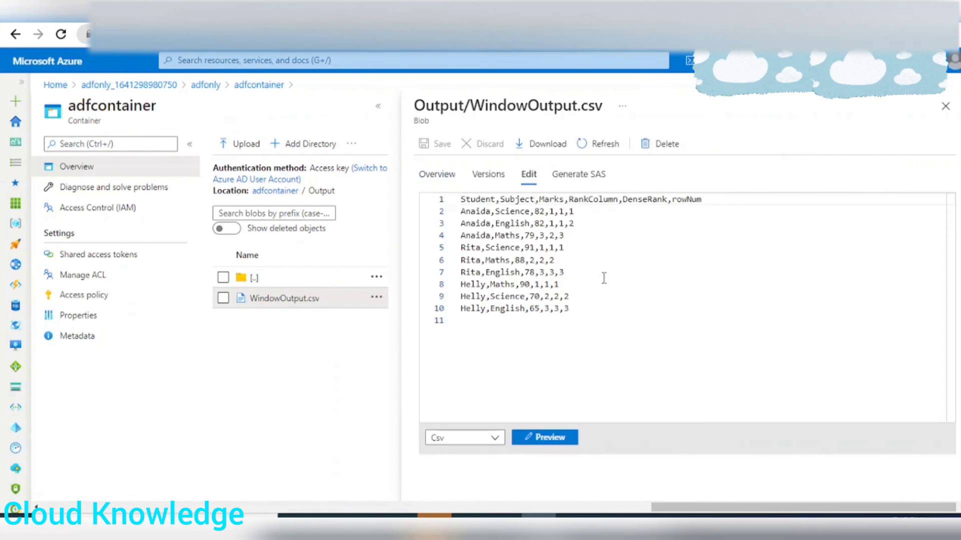
click(573, 441)
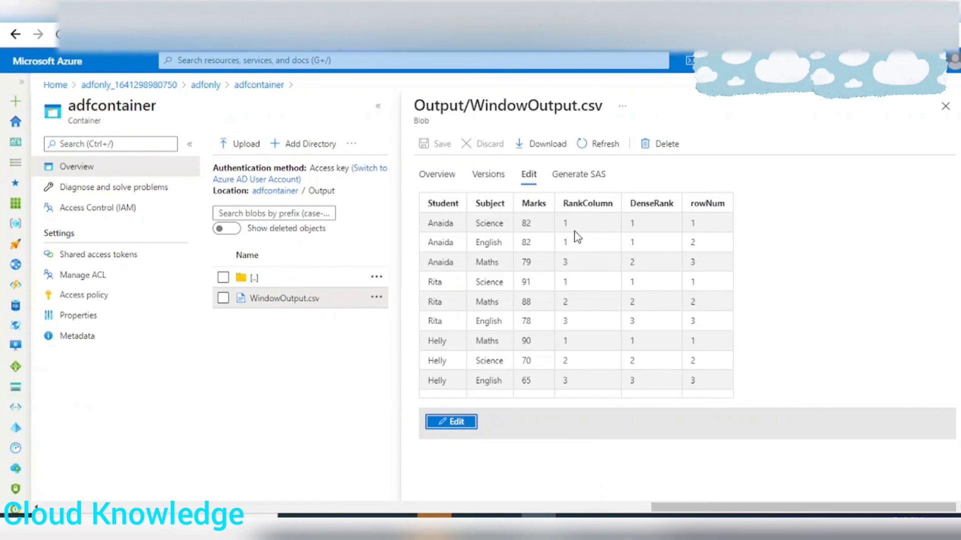
Examine the rank columns in the WindowOutput.csv preview and compare them with the Output Dataset table in the Excel Window sheet.
drag(429, 223, 714, 275)
click(594, 268)
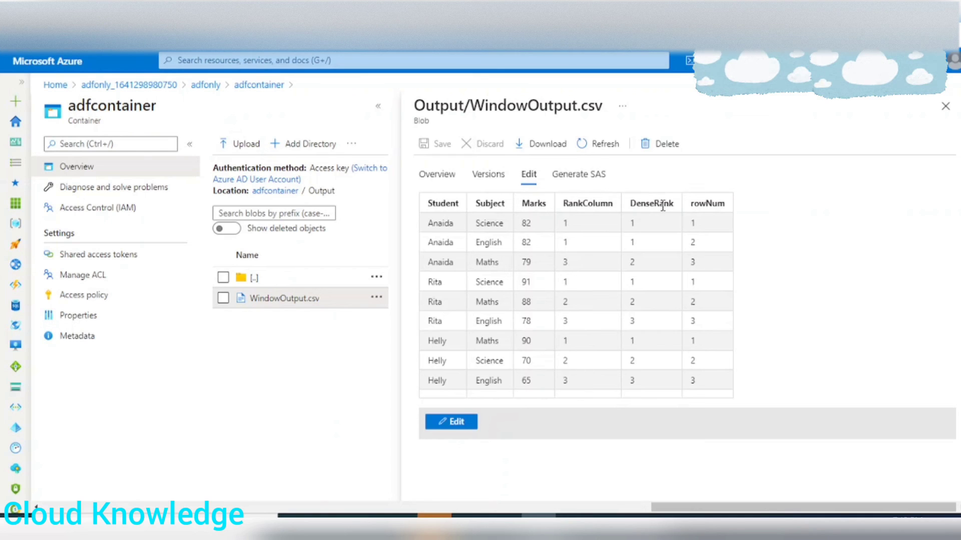
drag(662, 230, 670, 410)
click(650, 244)
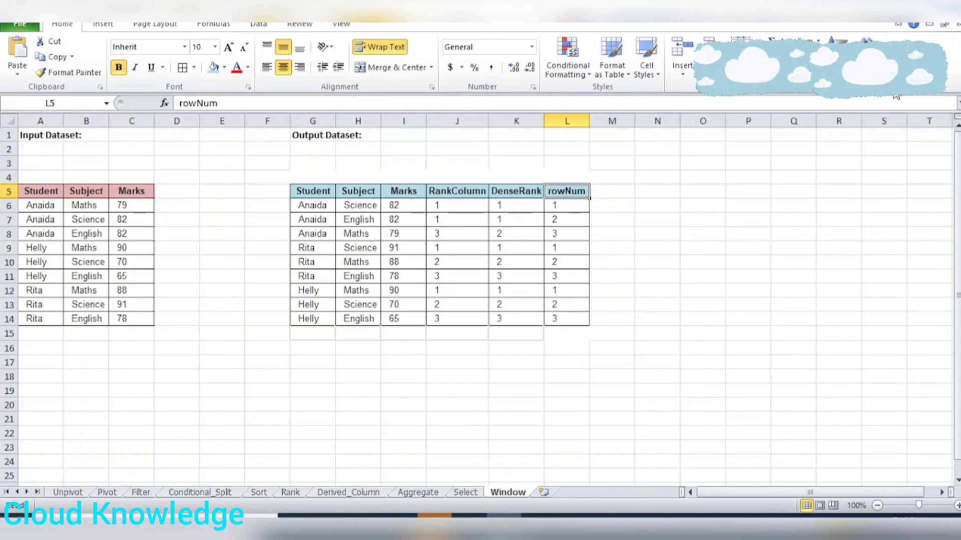
click(355, 473)
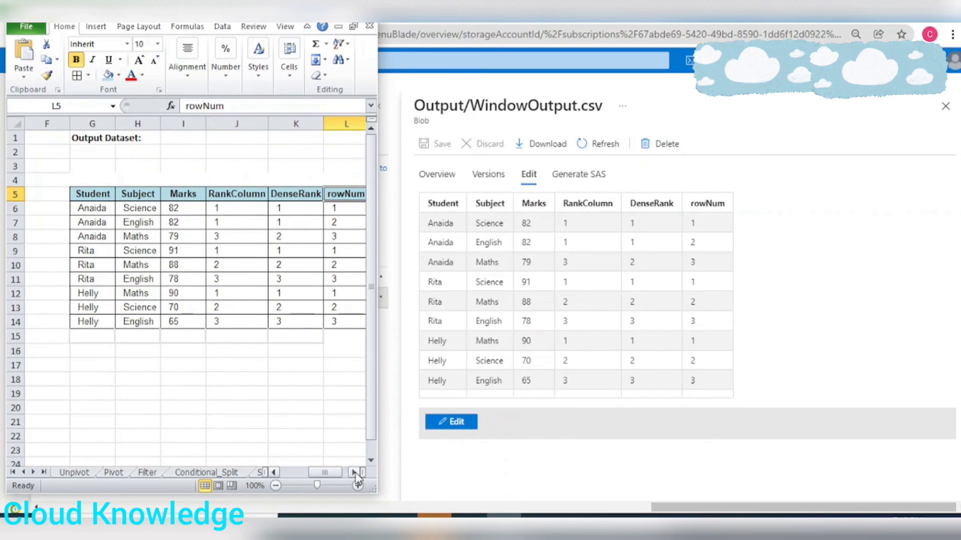
click(355, 474)
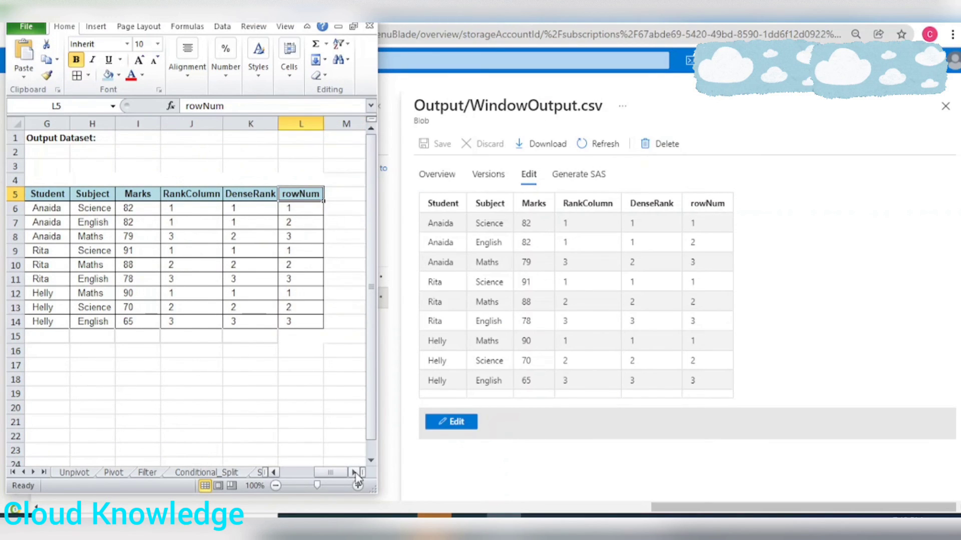